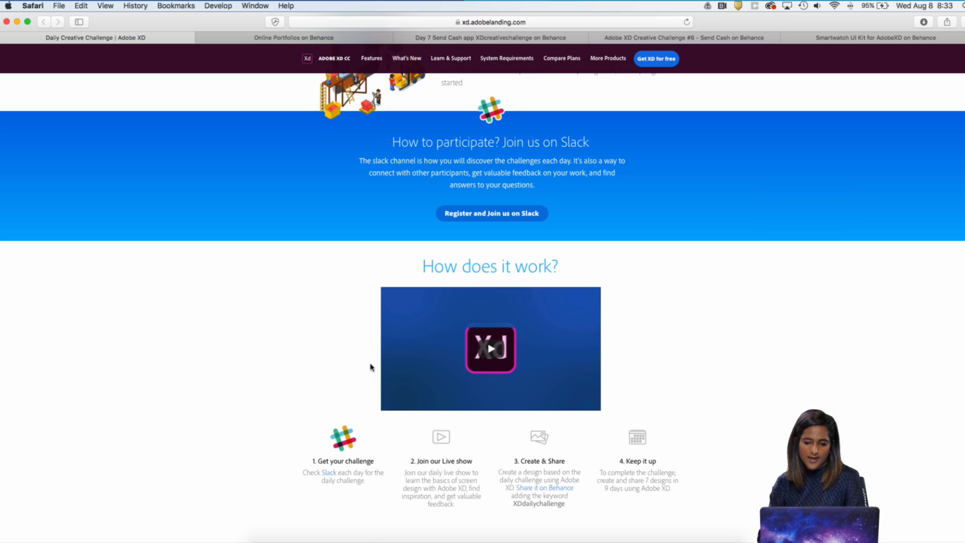
Reload the Daily Creative Challenge page and read the challenge for Wednesday, August 8
scroll(371, 367, "down", 5)
scroll(410, 455, "down", 5)
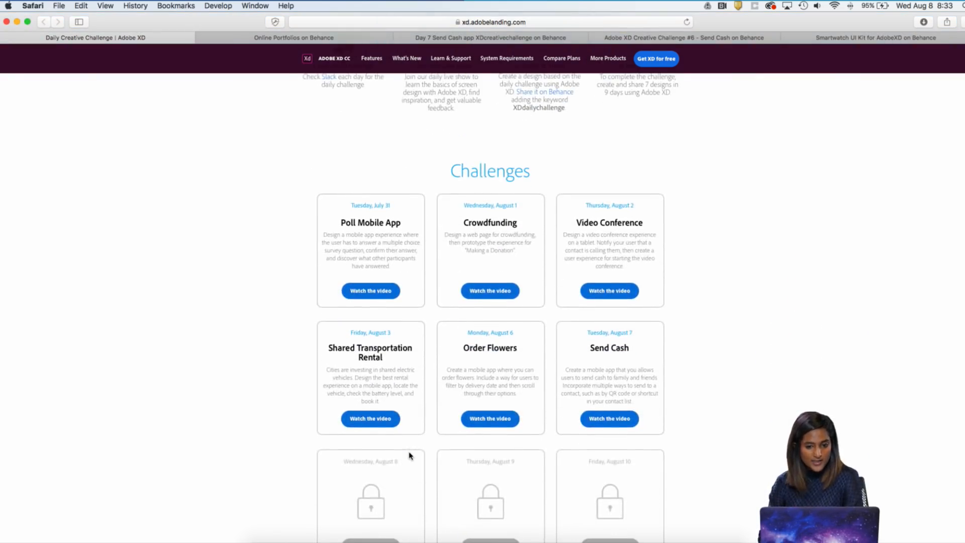
scroll(410, 455, "up", 2)
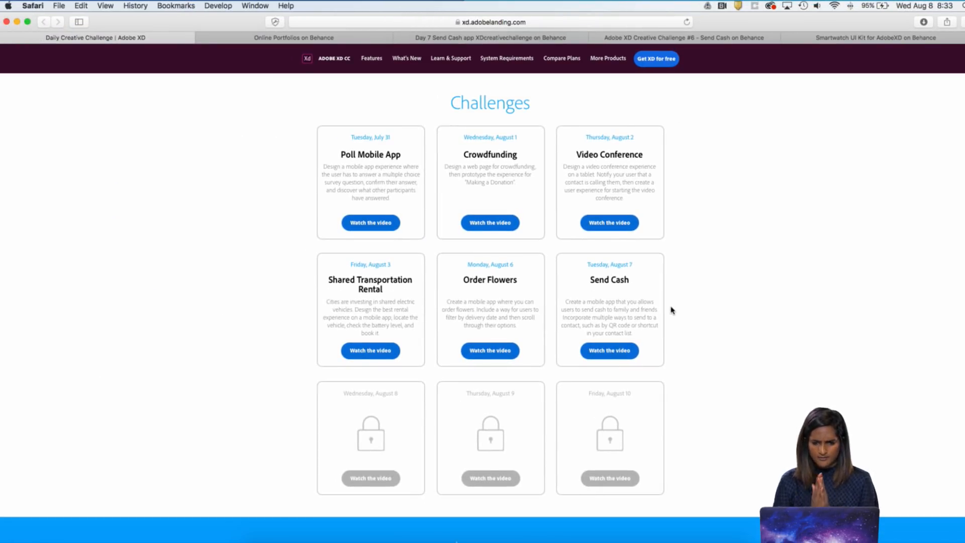
left_click(688, 22)
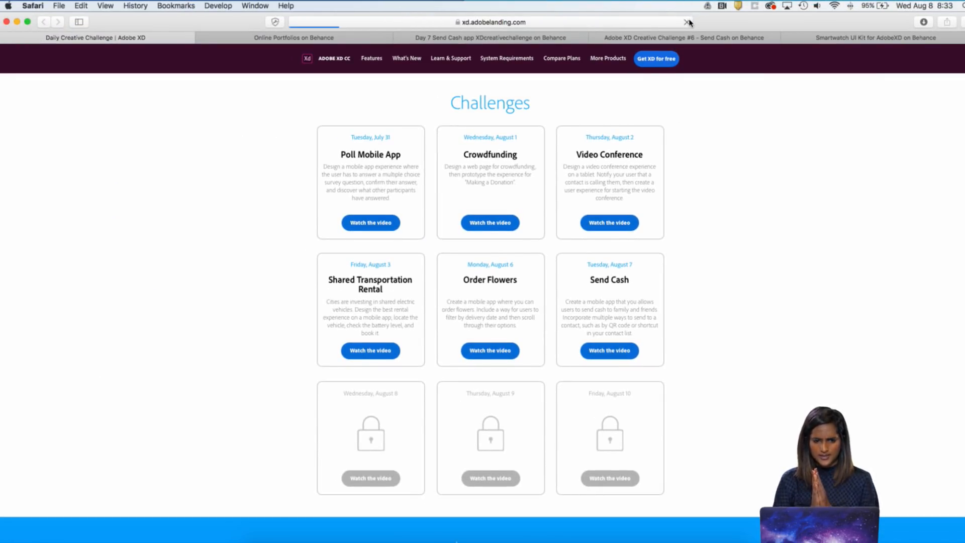
scroll(711, 205, "down", 5)
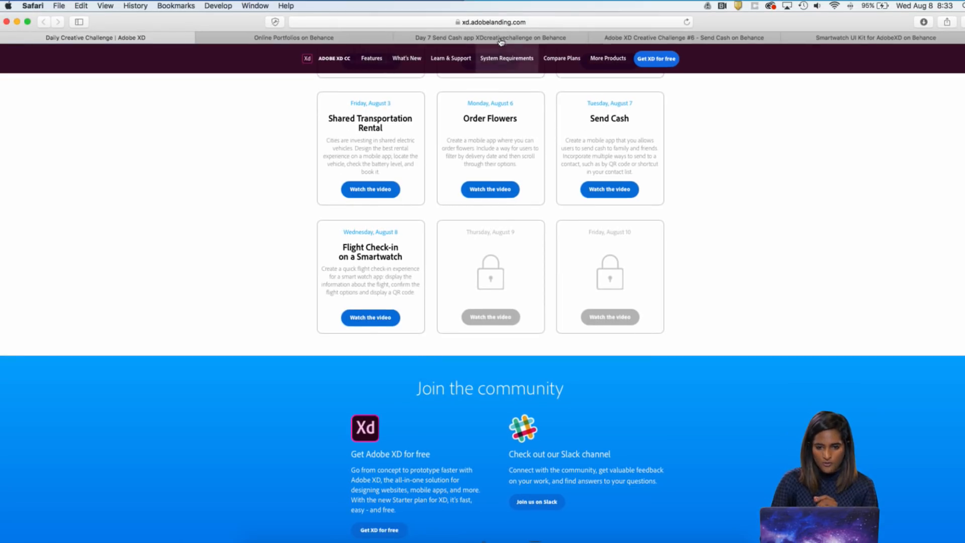
Switch to the Smartwatch UI Kit for AdobeXD project on Behance and look through its watch screen designs
left_click(500, 40)
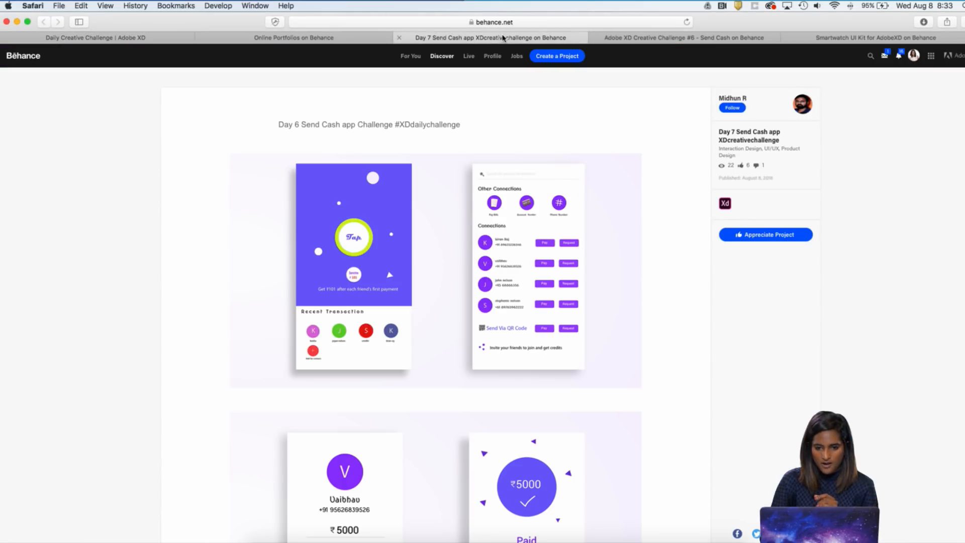
left_click(689, 40)
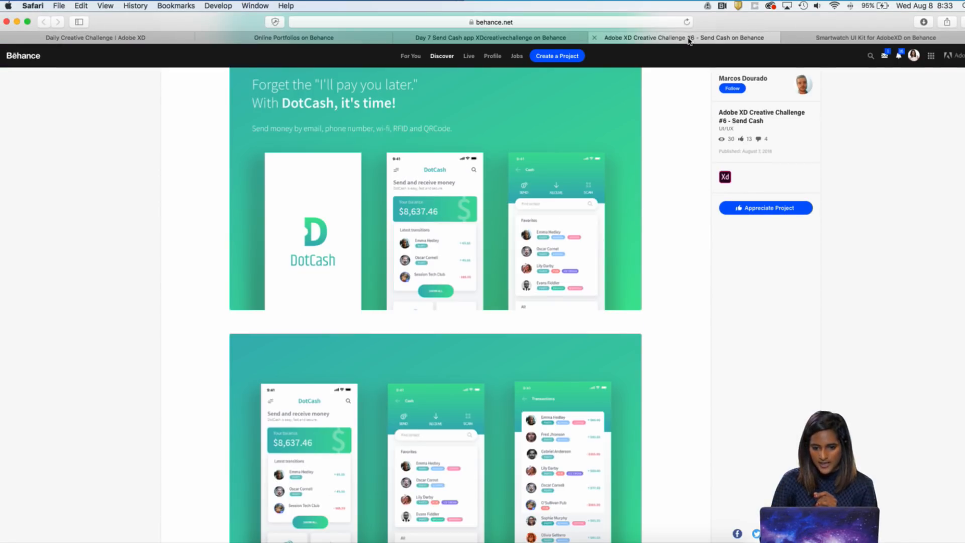
left_click(862, 36)
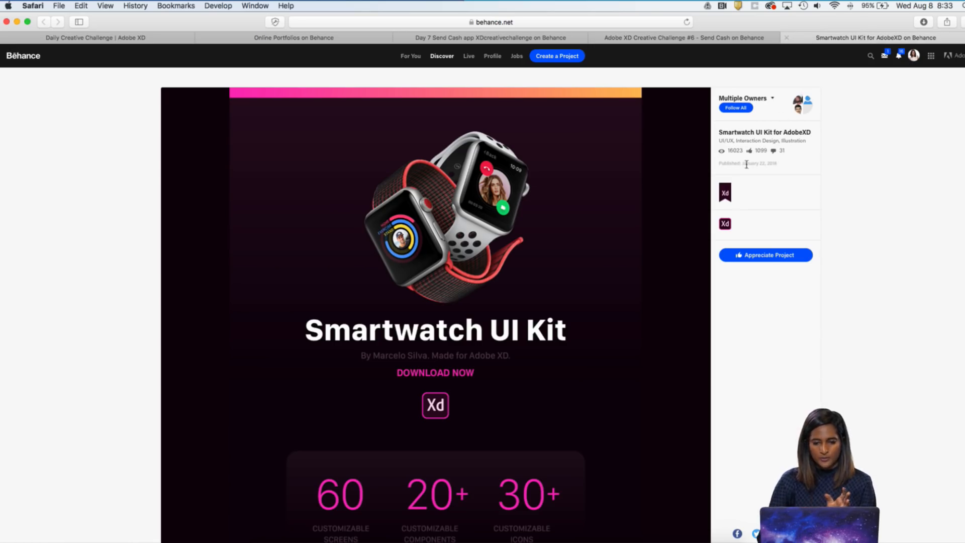
scroll(720, 272, "down", 10)
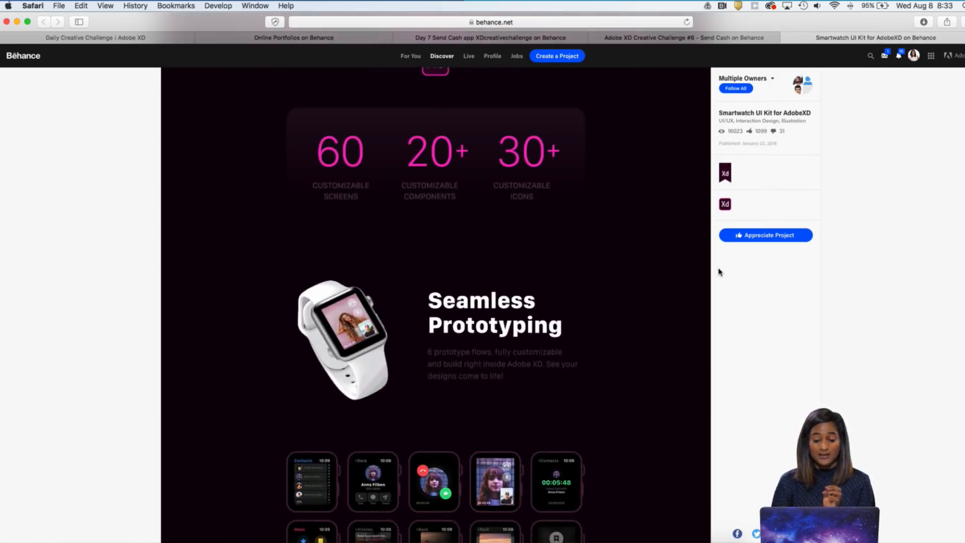
scroll(720, 272, "down", 3)
scroll(719, 272, "down", 9)
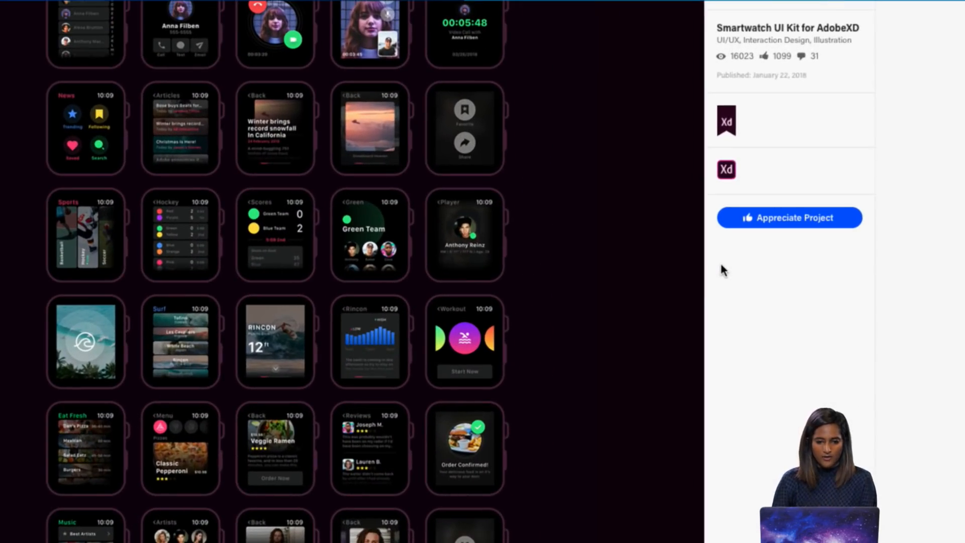
scroll(579, 313, "up", 5)
scroll(579, 314, "down", 8)
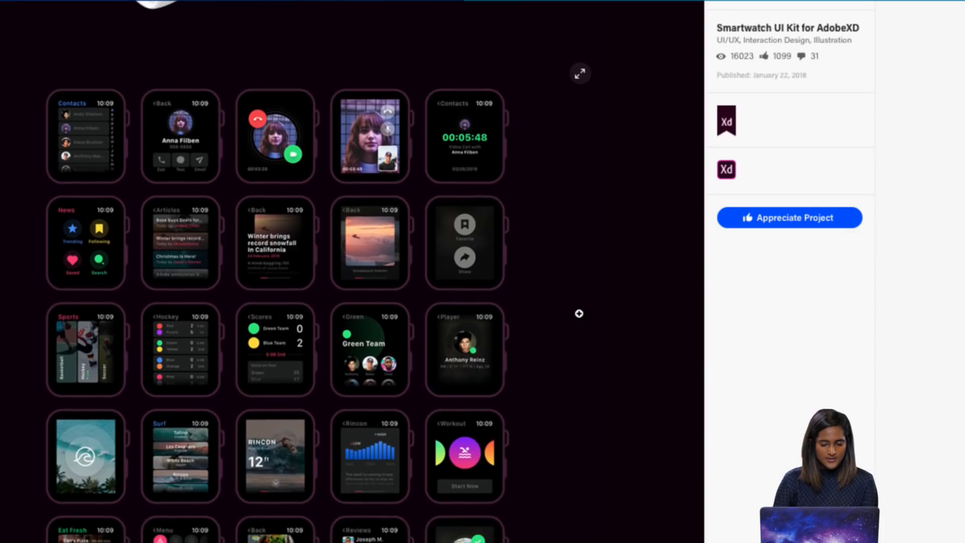
scroll(579, 313, "down", 6)
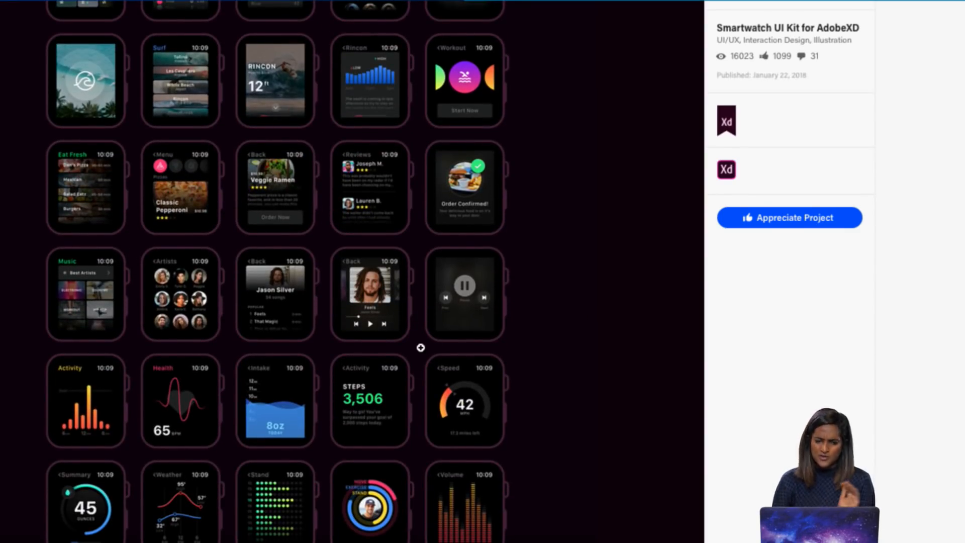
scroll(421, 347, "down", 4)
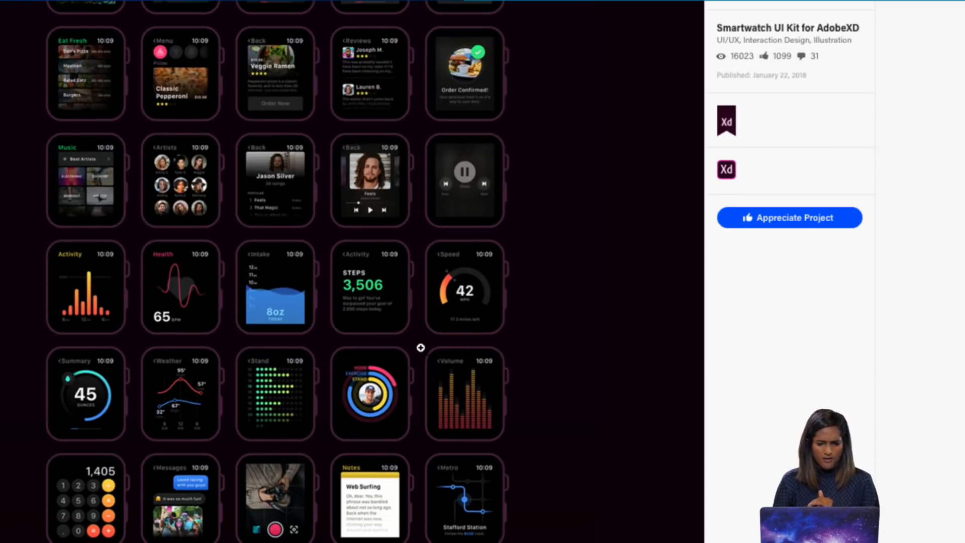
scroll(420, 348, "down", 15)
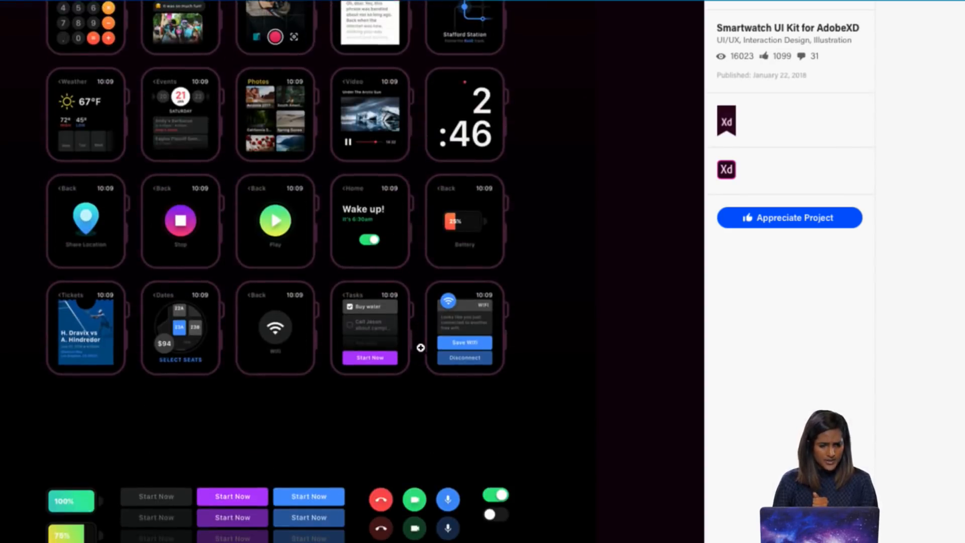
Examine the kit's buttons, battery indicators and icons, and return to the project's title section
scroll(421, 347, "down", 5)
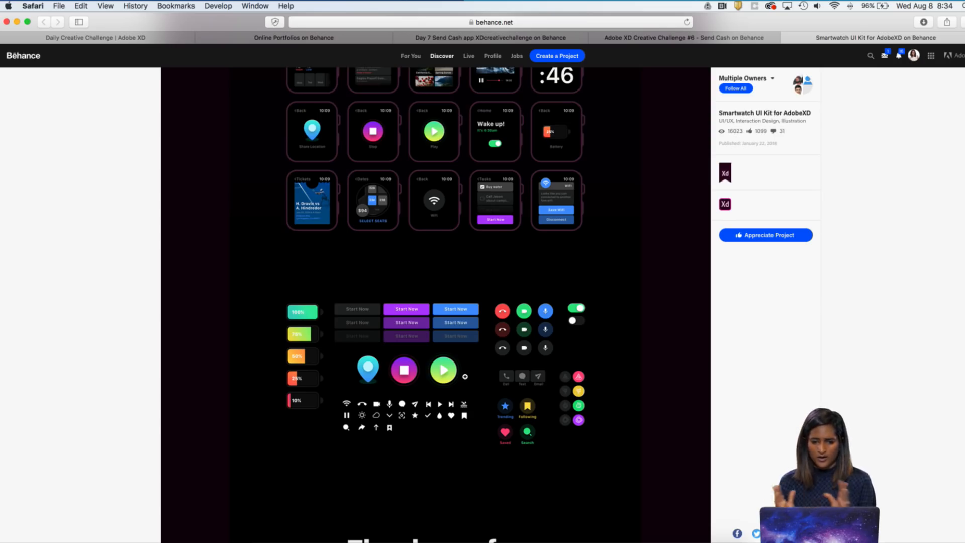
scroll(465, 377, "up", 3)
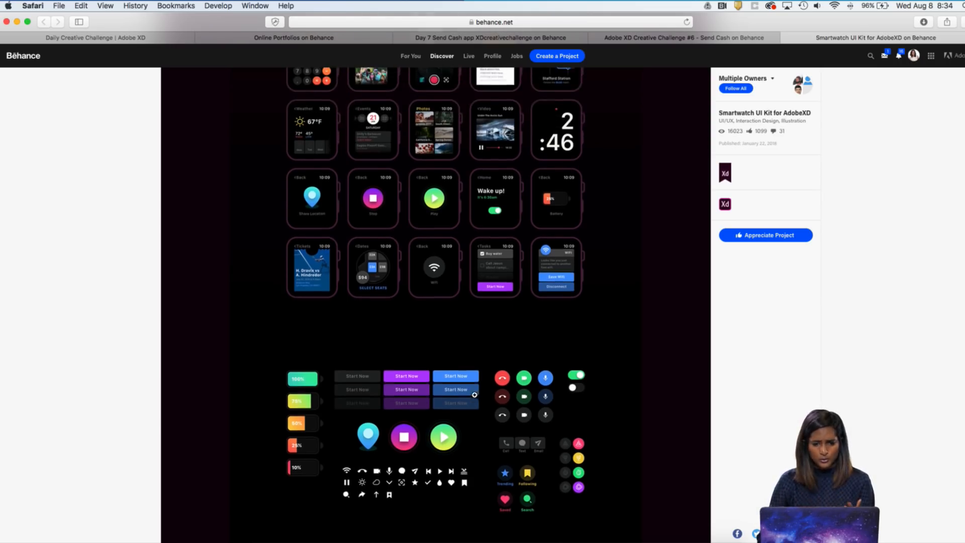
scroll(474, 395, "up", 2)
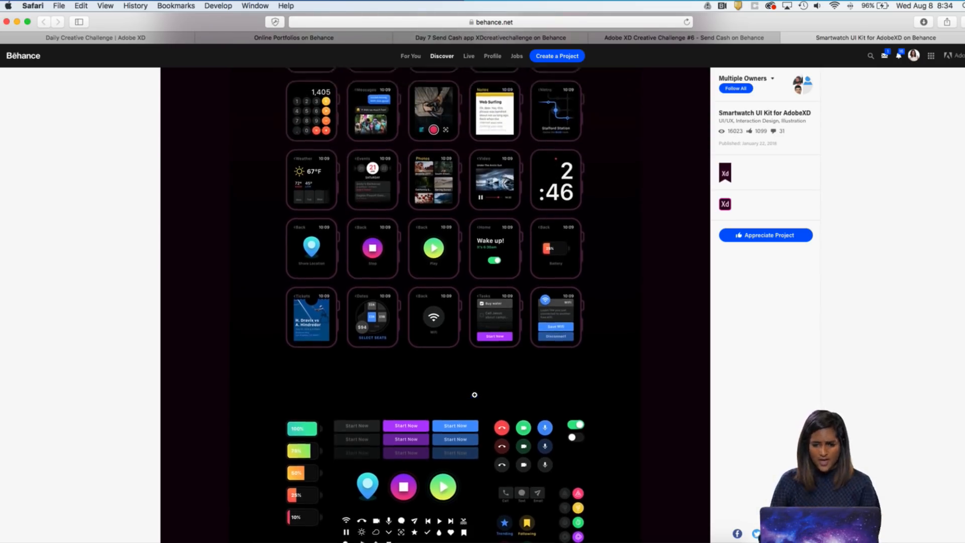
scroll(475, 394, "up", 15)
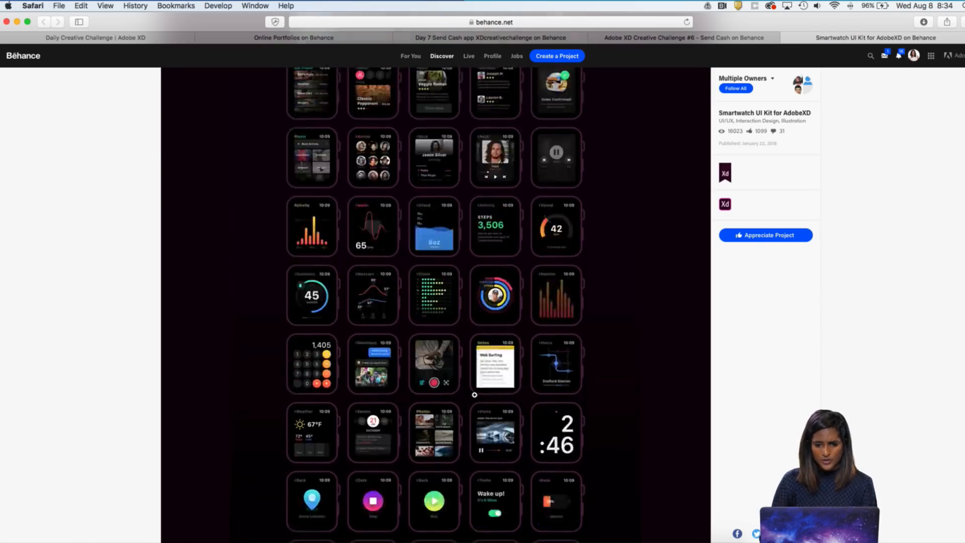
scroll(475, 395, "up", 7)
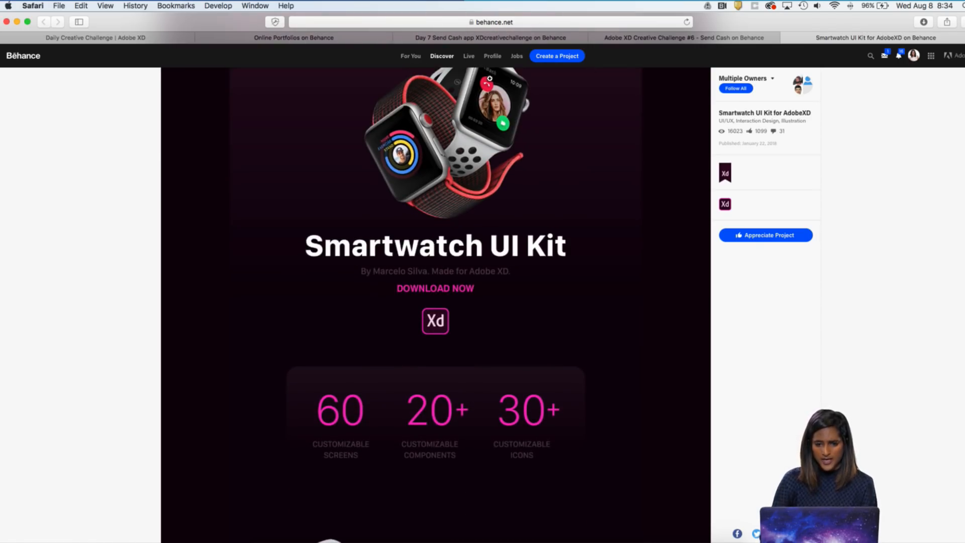
Check the xddailychallenge search results on Behance and view the Day 7 Send Cash app project's screens
left_click(357, 40)
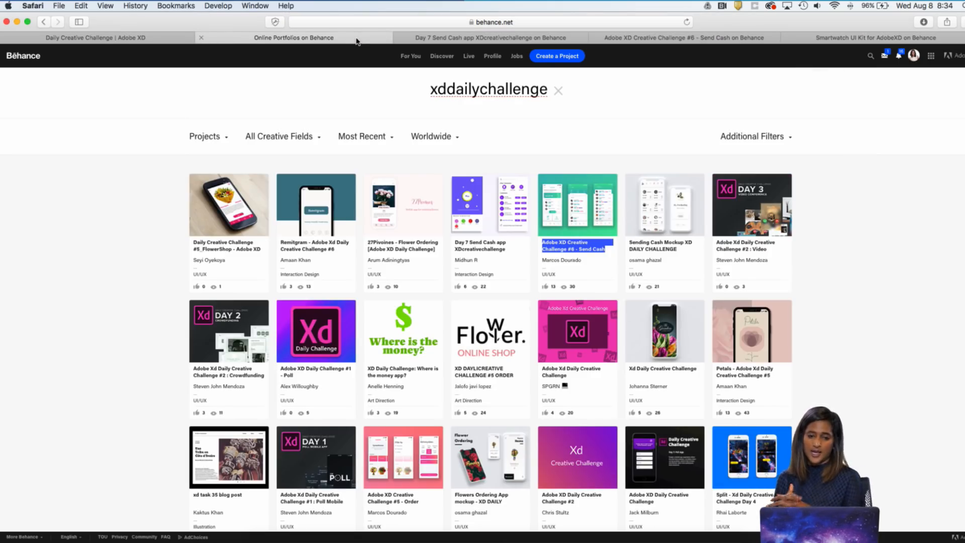
left_click(500, 40)
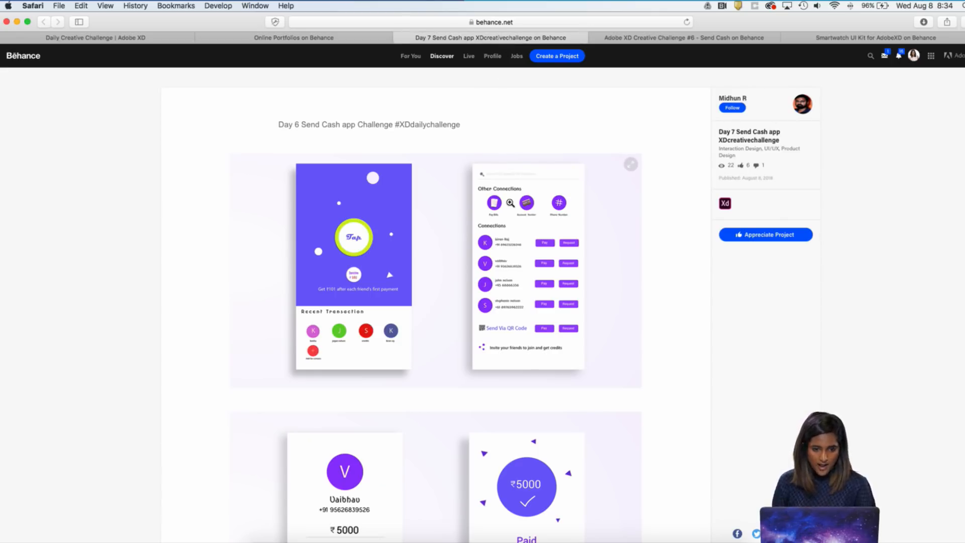
scroll(526, 288, "down", 3)
scroll(527, 295, "down", 2)
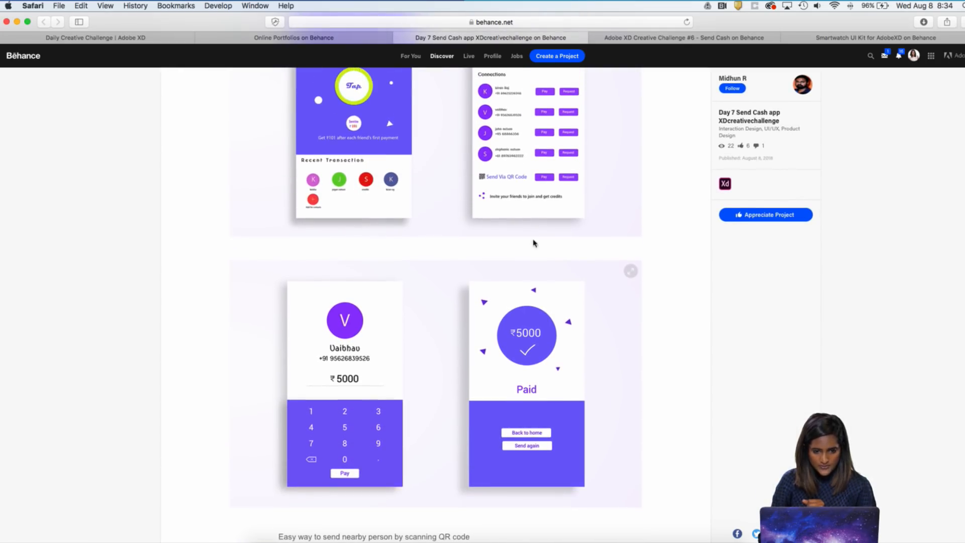
View the Send Cash project's images enlarged from the home screen through the QR code screens, and close the viewer
scroll(431, 180, "up", 3)
right_click(431, 179)
left_click(431, 181)
left_click(431, 181)
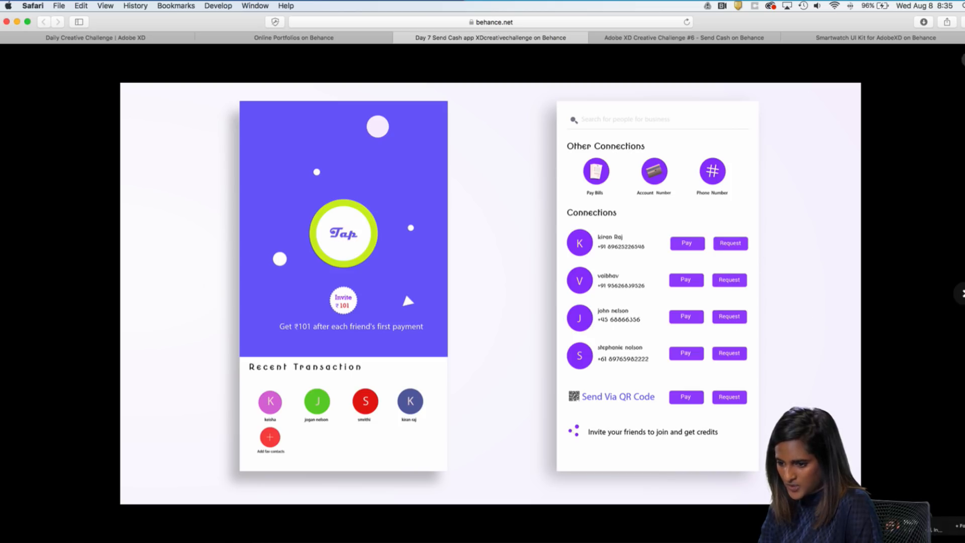
left_click(960, 296)
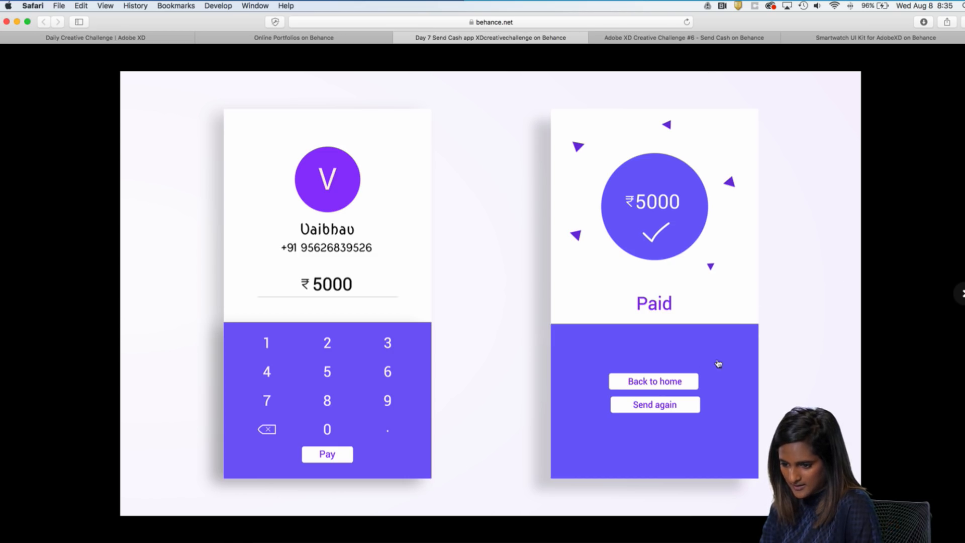
left_click(960, 294)
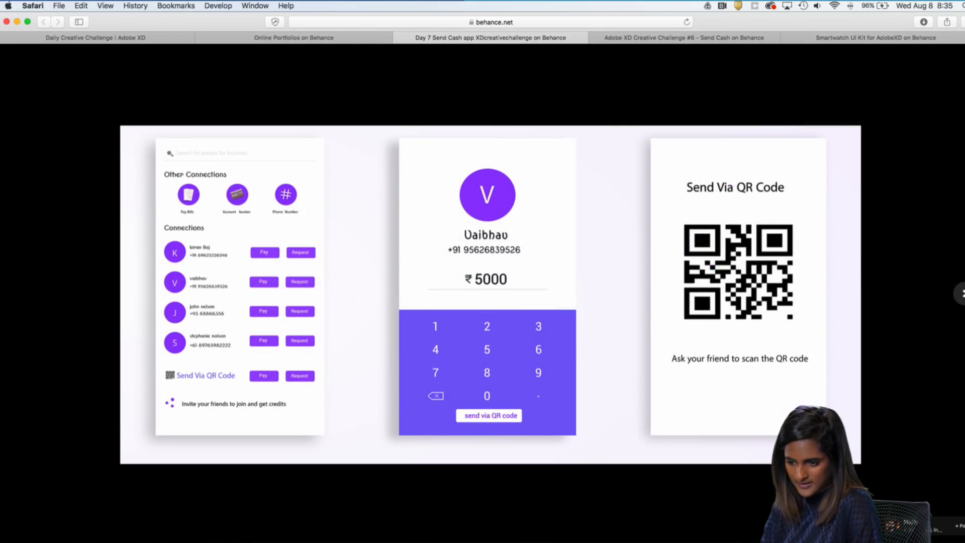
left_click(960, 294)
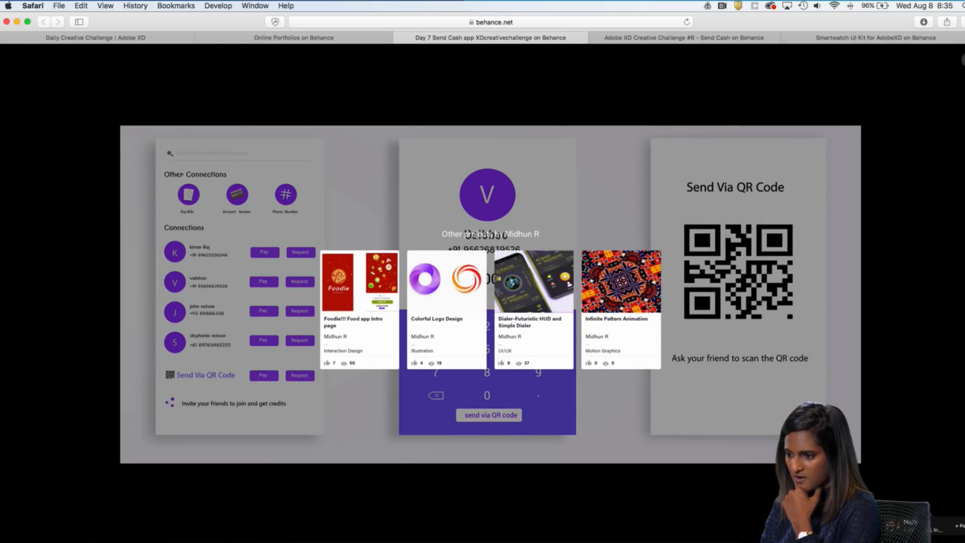
key("Escape")
Post the comment "Great work!" on the Day 7 Send Cash app project
scroll(595, 302, "down", 10)
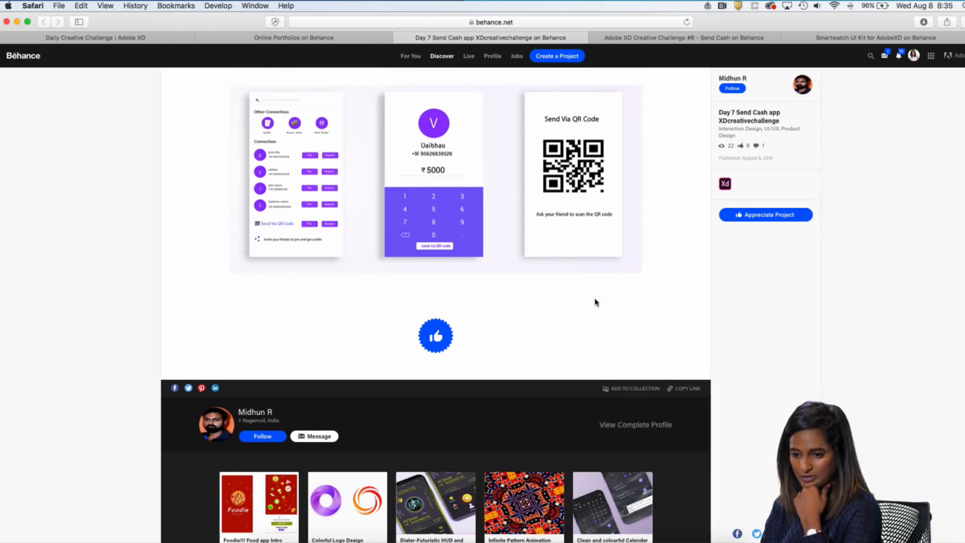
scroll(595, 302, "down", 7)
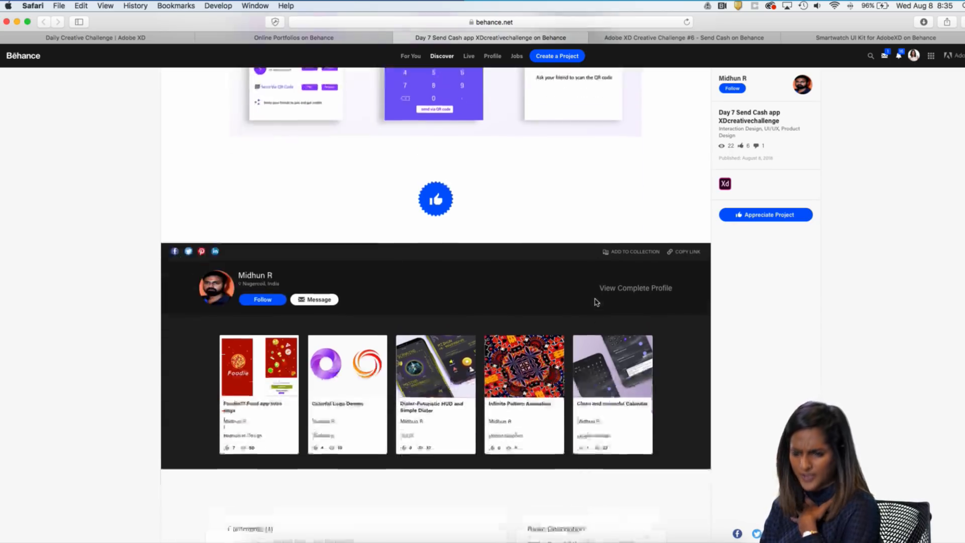
left_click(371, 339)
type("Gewt")
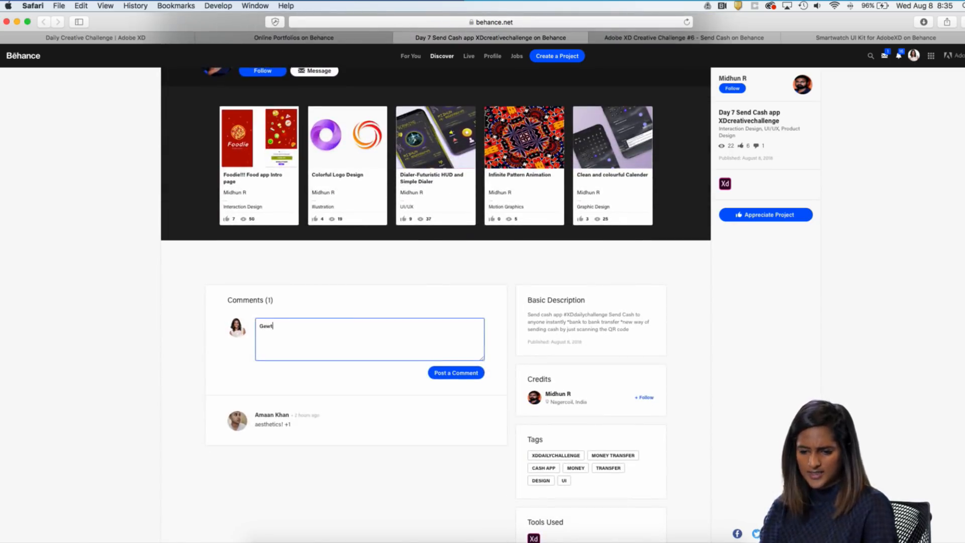
key("BackSpace")
key("BackSpace")
key("BackSpace")
type("reta qw")
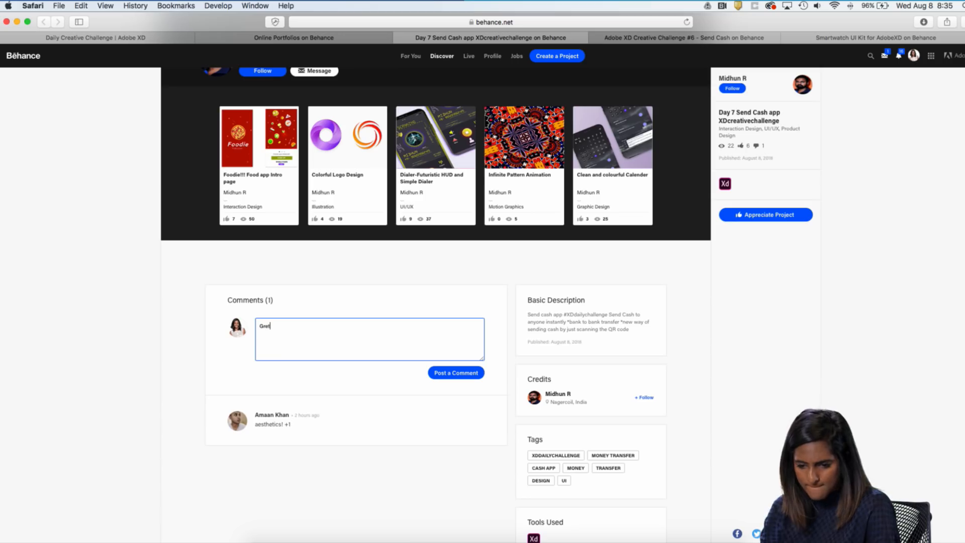
key("BackSpace")
key("BackSpace")
key("BackSpace")
key("BackSpace")
key("BackSpace")
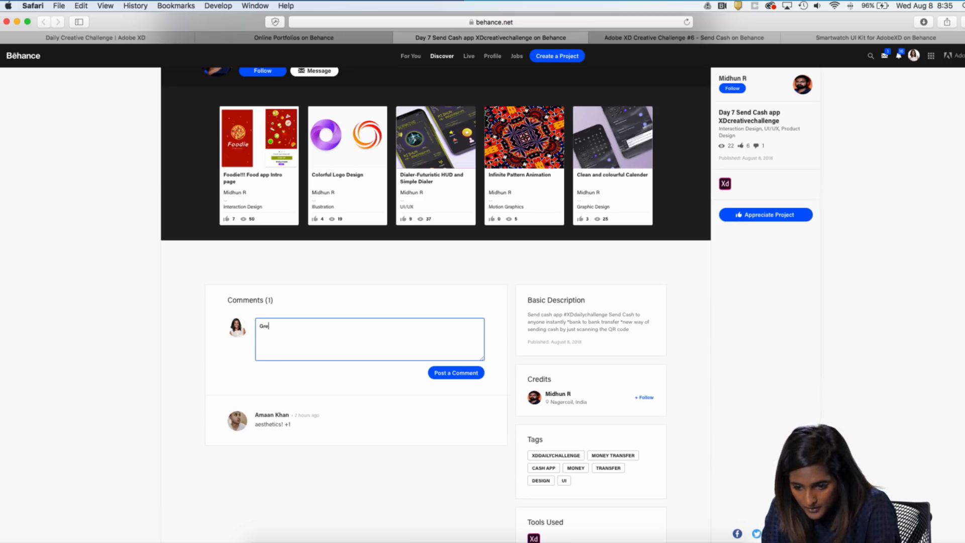
type("te")
key("BackSpace")
key("BackSpace")
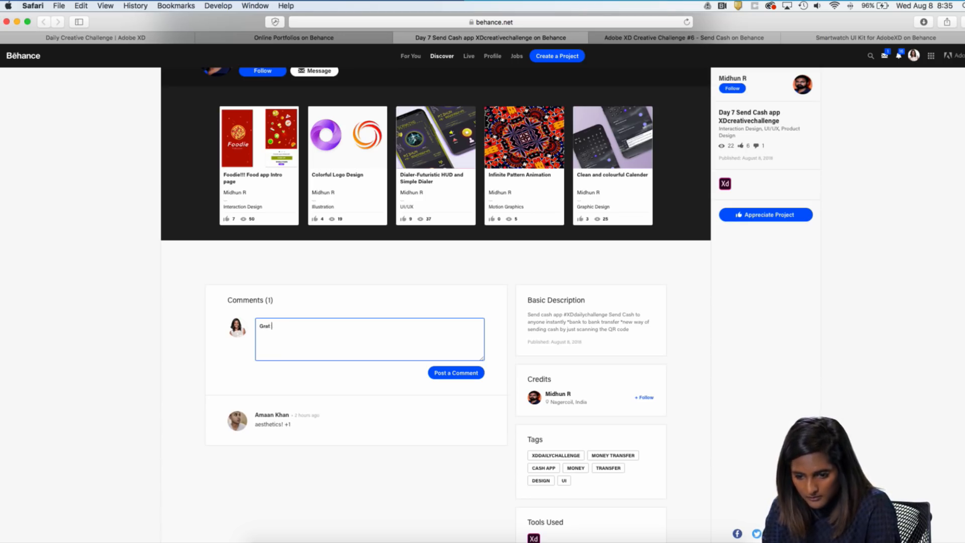
type("e")
key("BackSpace")
type("at wor")
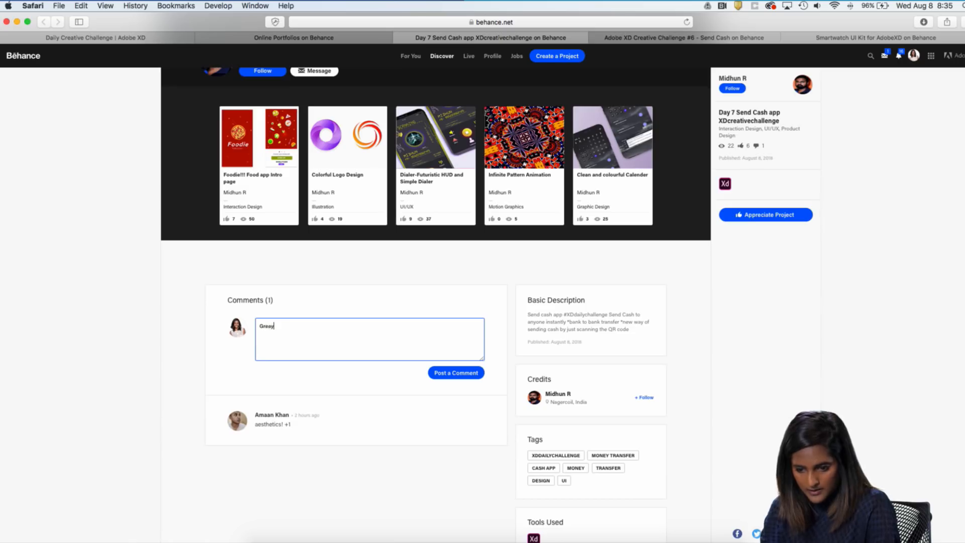
type("d")
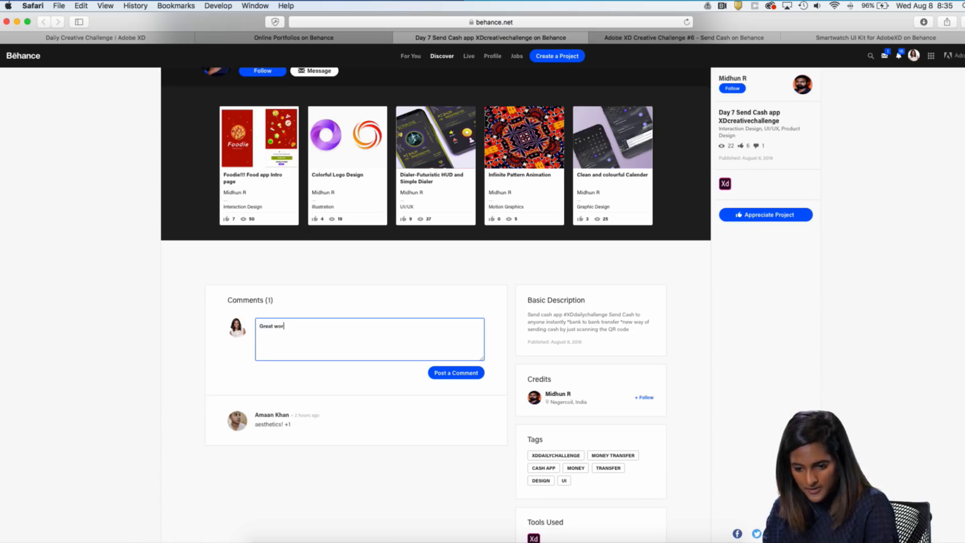
type("k!")
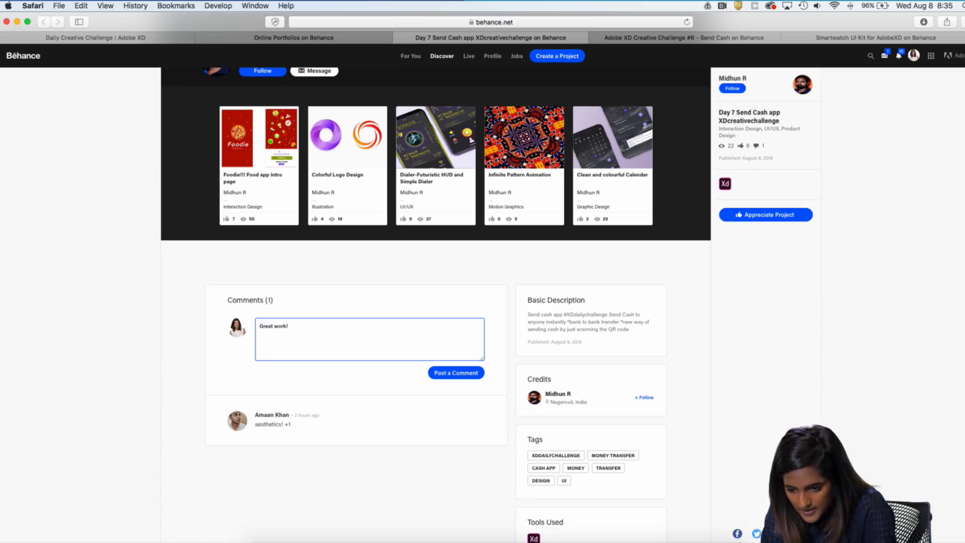
left_click(459, 372)
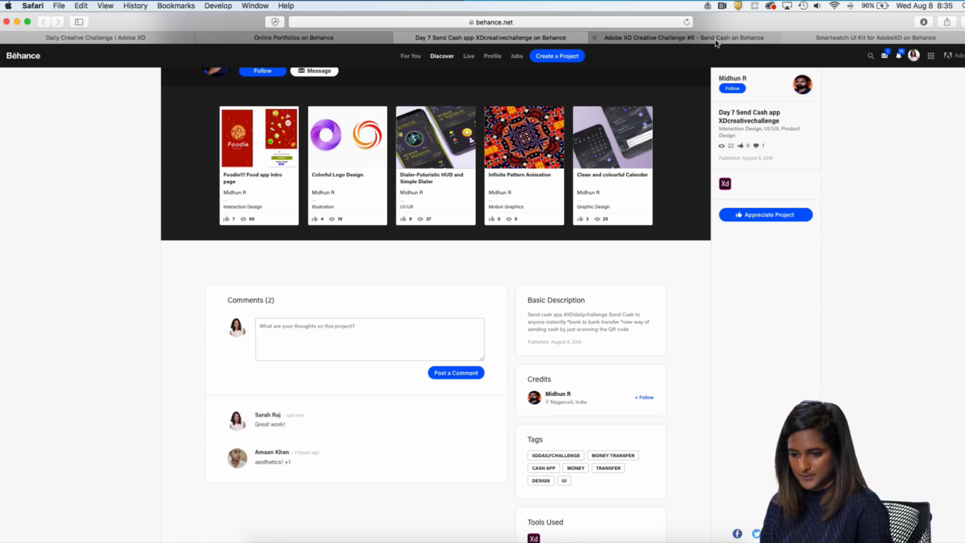
Open the Adobe XD Creative Challenge #6 - Send Cash project and view its DotCash screens enlarged, closing the viewer when finished
left_click(716, 40)
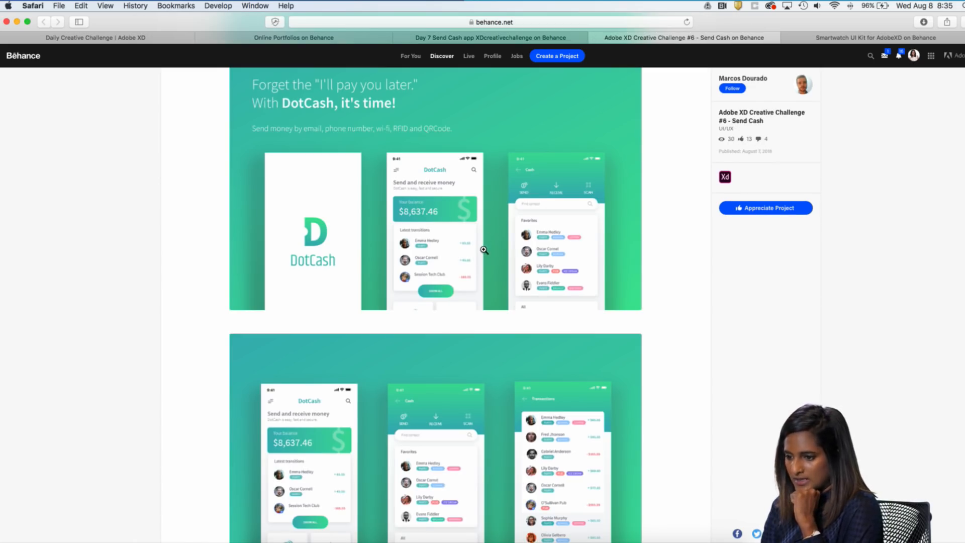
scroll(484, 252, "up", 3)
scroll(482, 255, "down", 6)
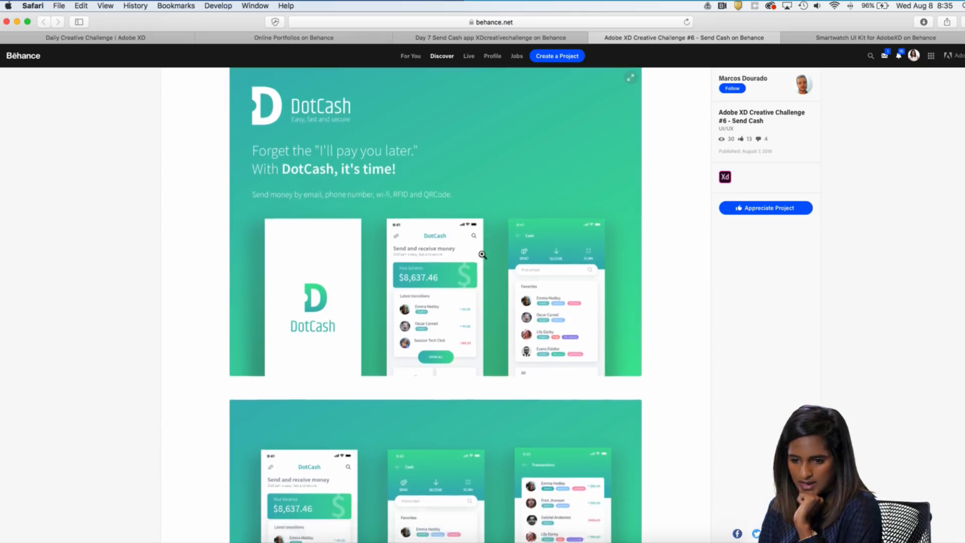
left_click(488, 159)
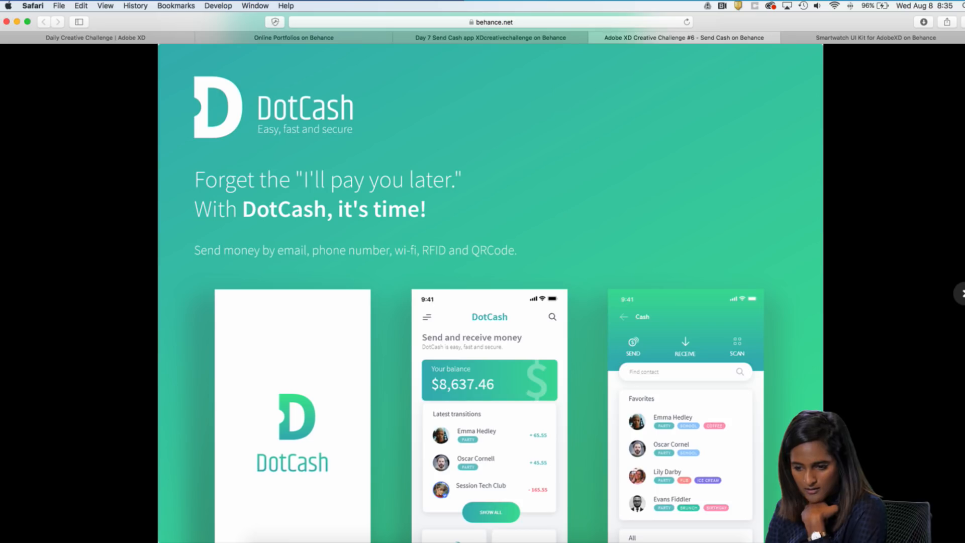
key("Right")
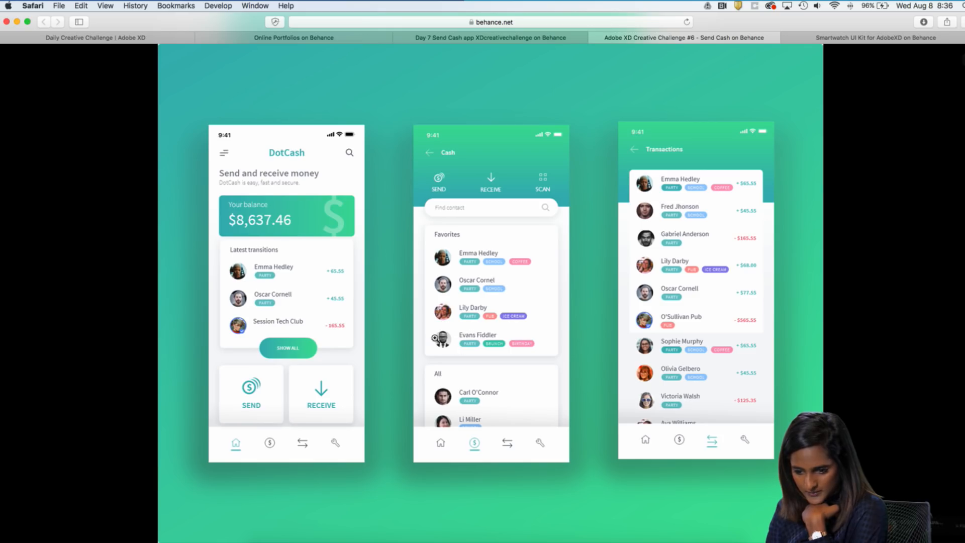
left_click(958, 292)
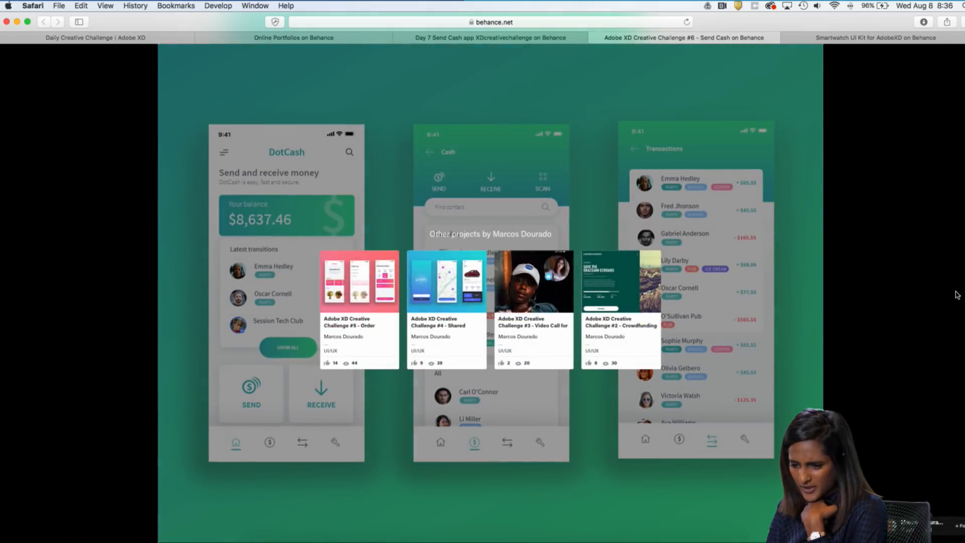
left_click(961, 58)
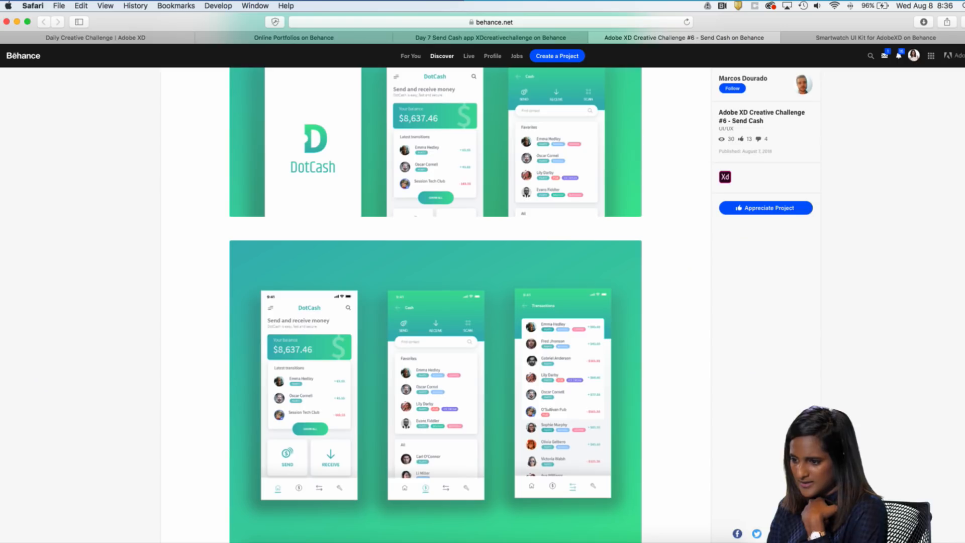
Appreciate the Adobe XD Creative Challenge #6 - Send Cash project and return to its title section
scroll(485, 374, "down", 7)
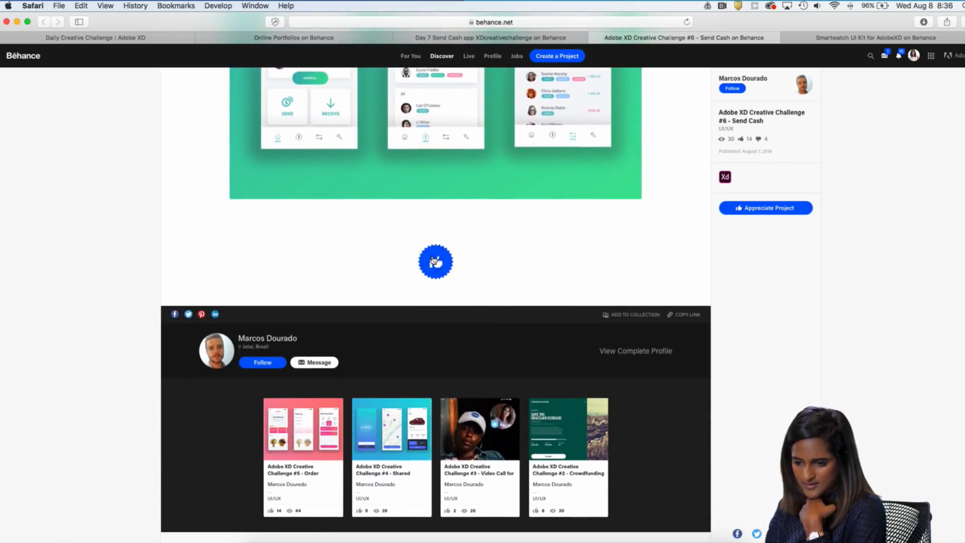
left_click(435, 262)
scroll(497, 261, "up", 15)
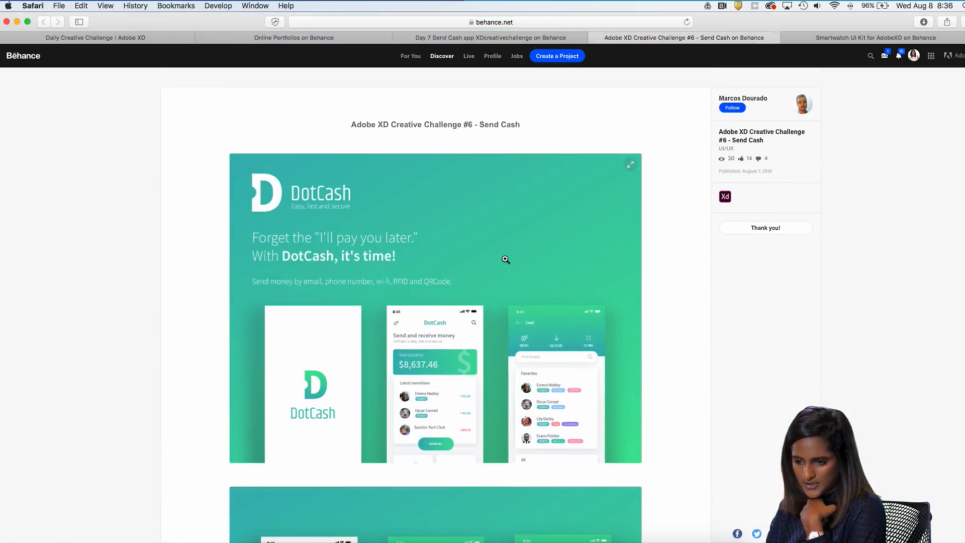
Switch to Adobe XD with the Day 7 flight check-in document for a smart watch
key("ctrl+Up")
left_click(556, 34)
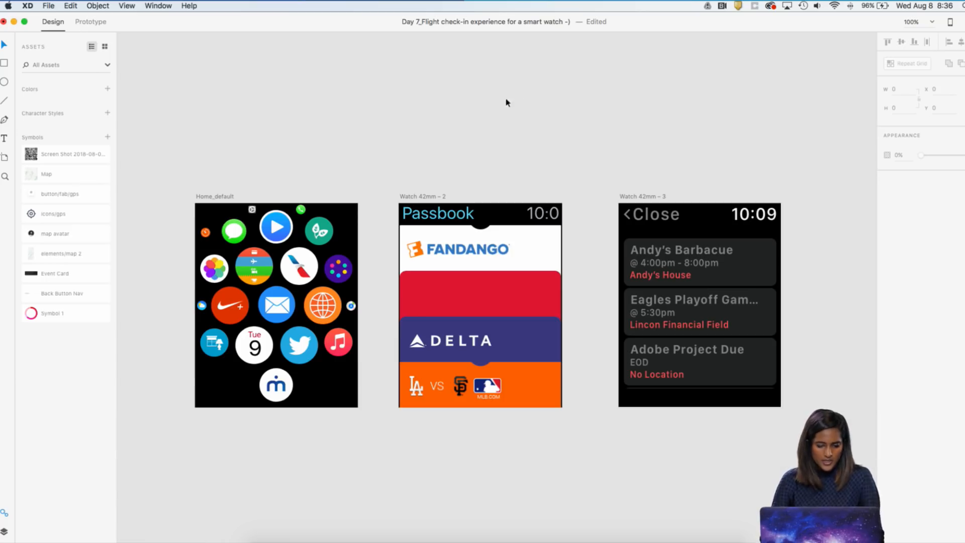
scroll(431, 135, "up", 5)
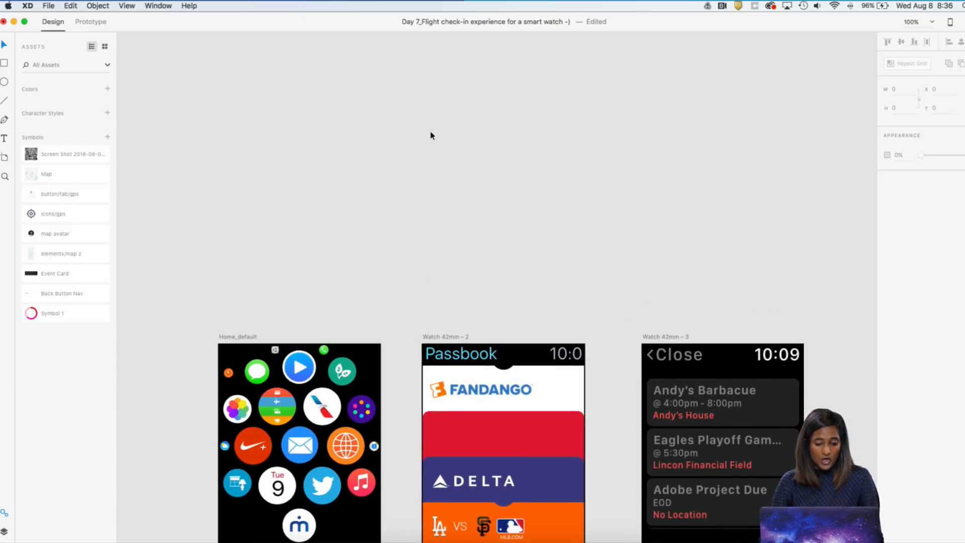
key("a")
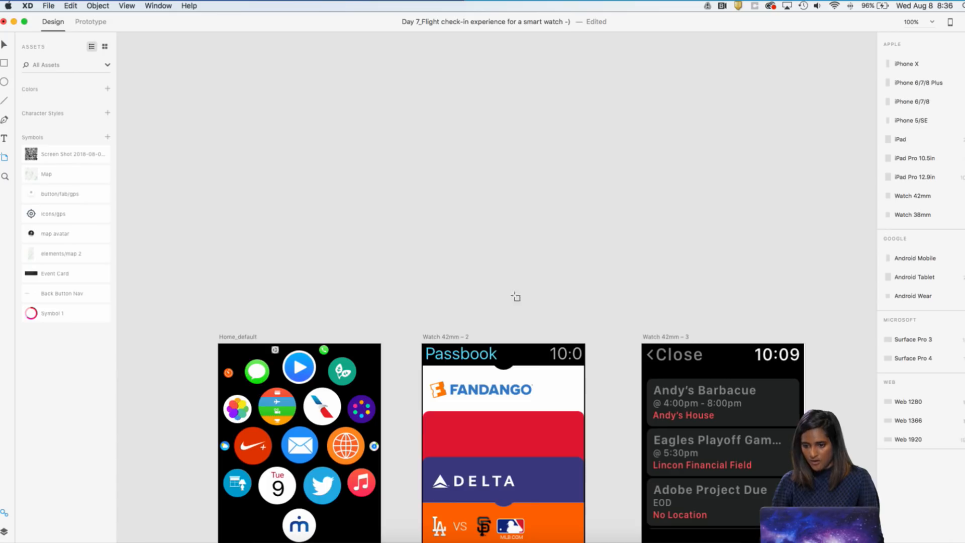
scroll(516, 297, "down", 4)
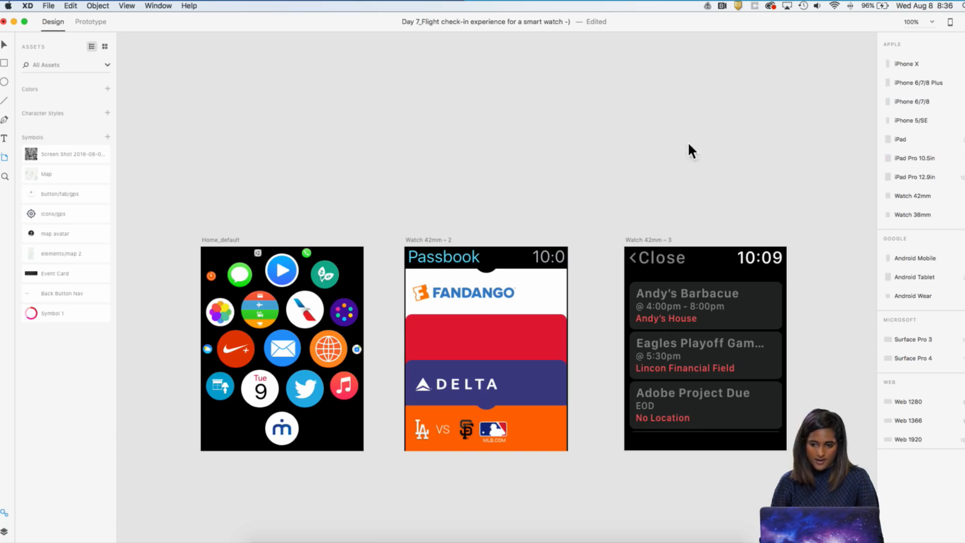
key("v")
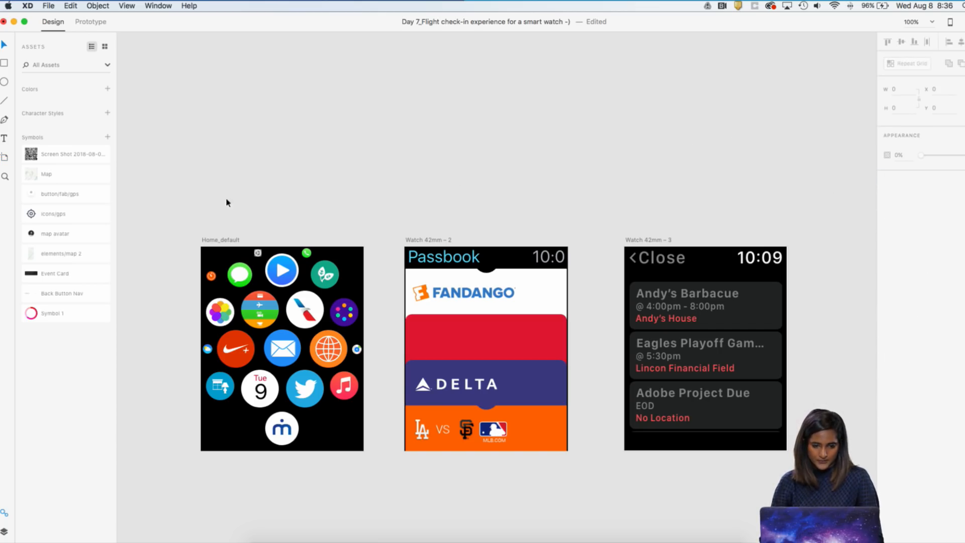
Move the Watch 42mm – 3 events artboard and the Passbook artboard farther right of the home screen artboard
key("super+minus")
key("super+plus")
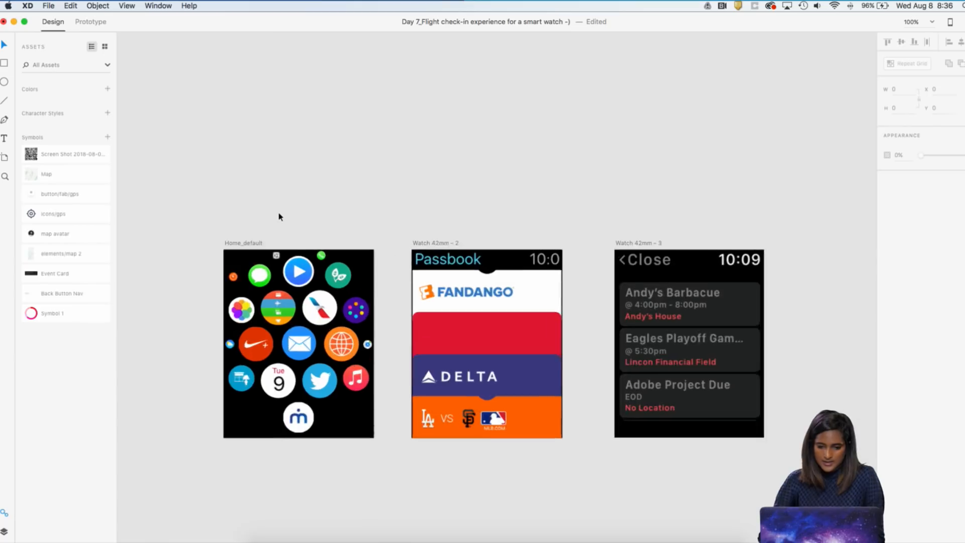
left_click(654, 239)
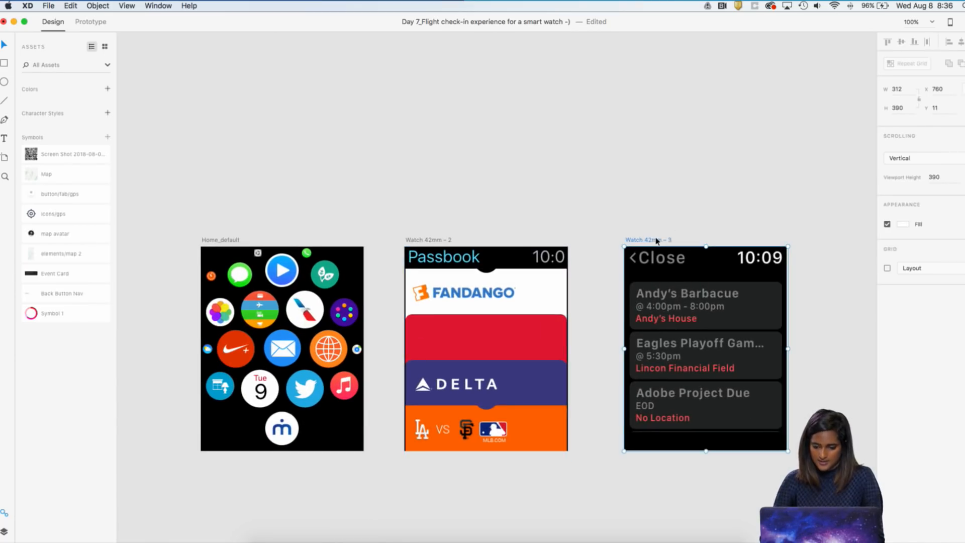
key("super+minus")
left_click_drag(616, 249, 756, 250)
left_click_drag(447, 255, 606, 258)
key("super+plus")
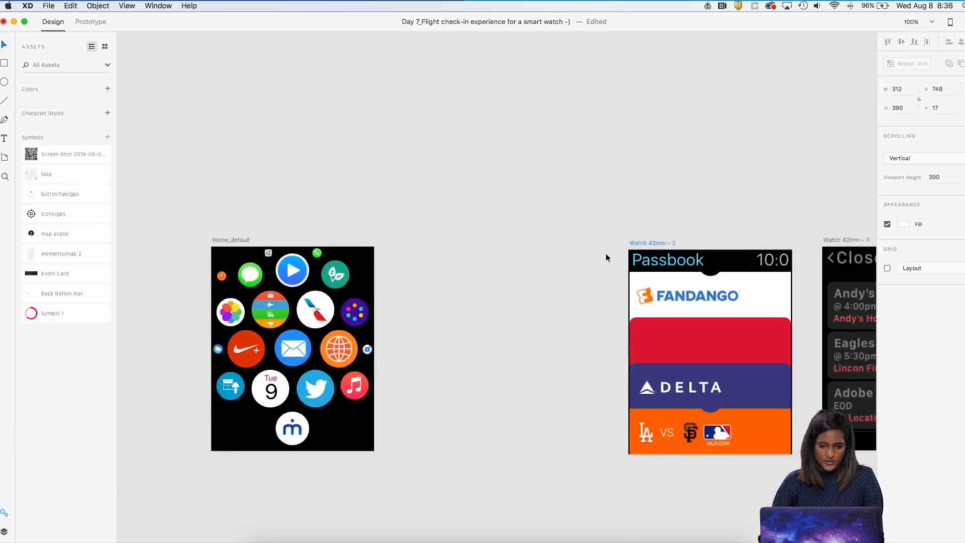
Move the Passbook artboard back beside the Home_default artboard, aligning their upper edges
left_click(340, 305)
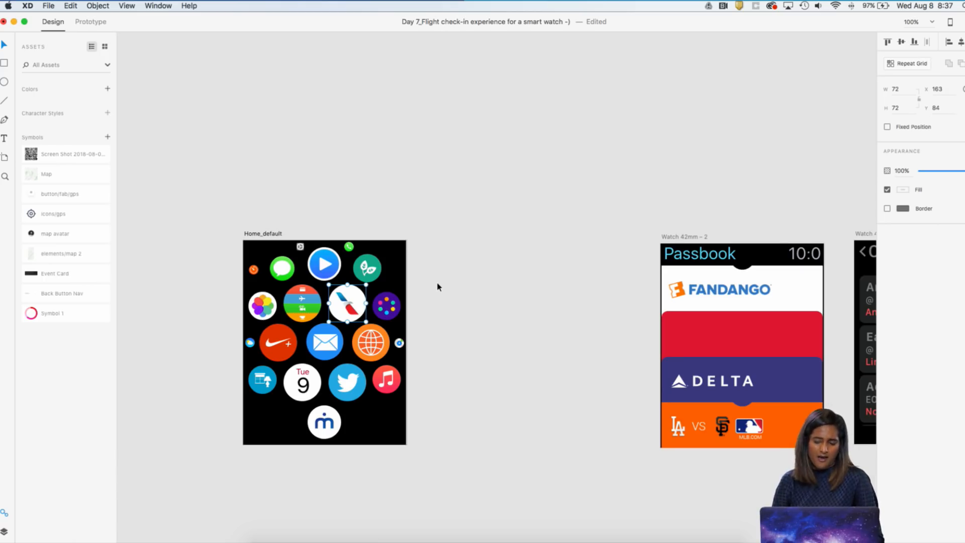
scroll(438, 287, "right", 3)
scroll(438, 287, "down", 1)
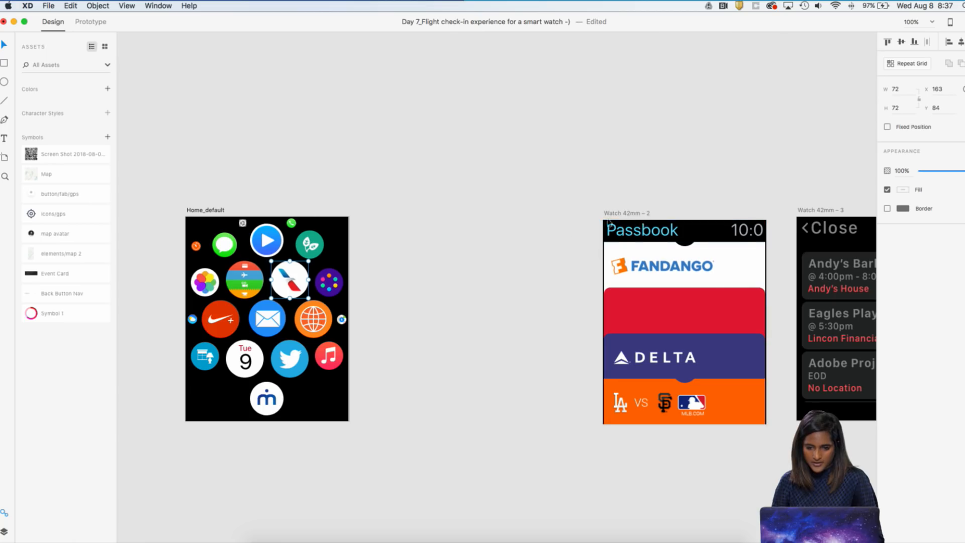
left_click_drag(619, 208, 413, 209)
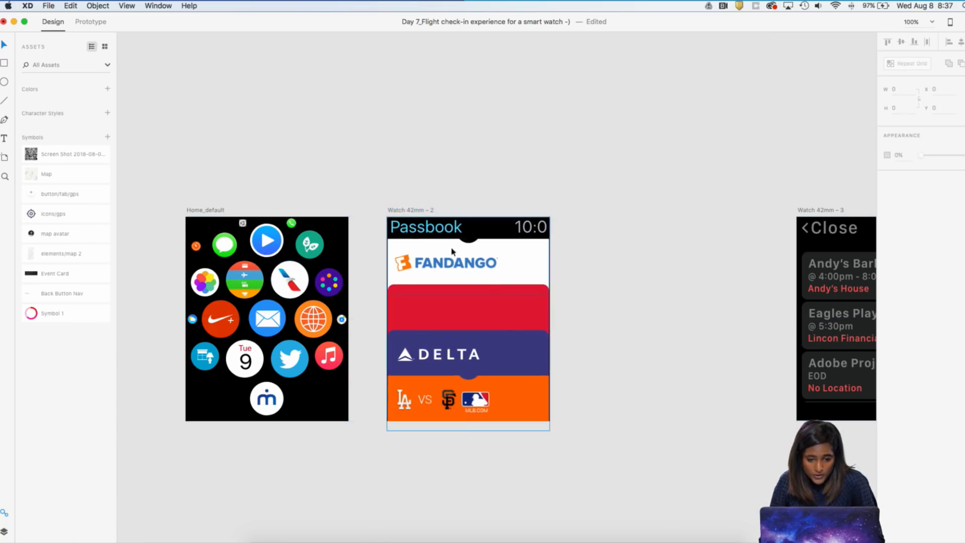
Ungroup the Passbook screen's layers and the mask group around the Fandango logo
left_click(447, 261)
right_click(449, 260)
left_click(471, 352)
left_click(460, 267)
right_click(456, 262)
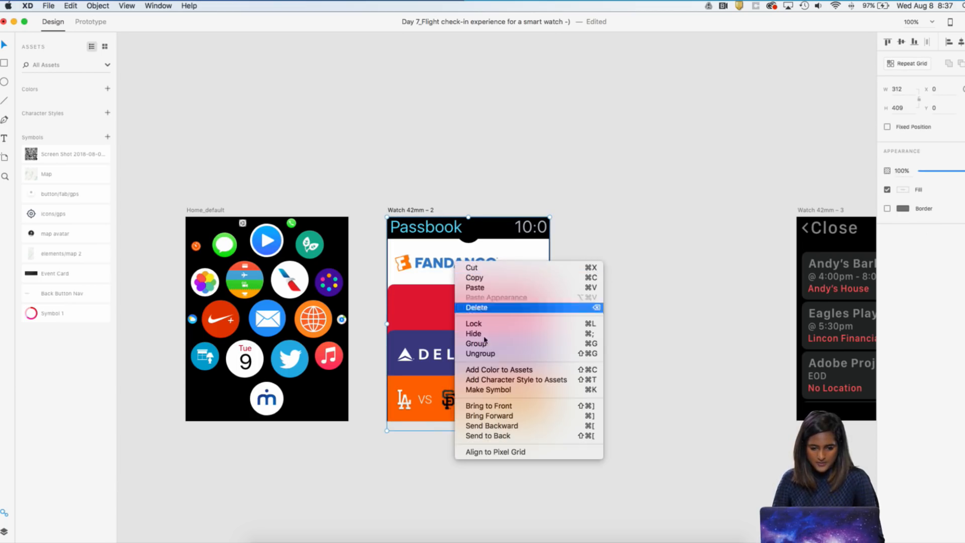
left_click(477, 354)
left_click(461, 267)
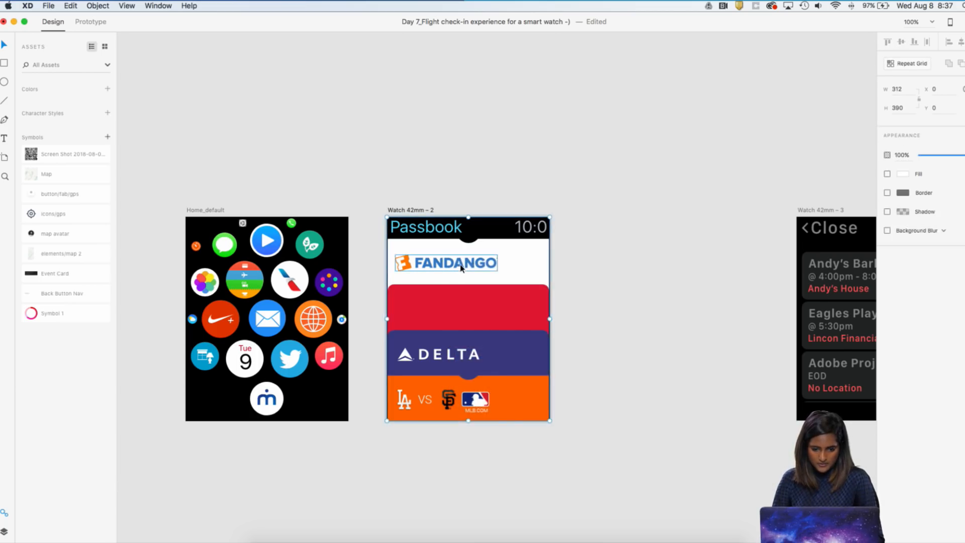
right_click(462, 267)
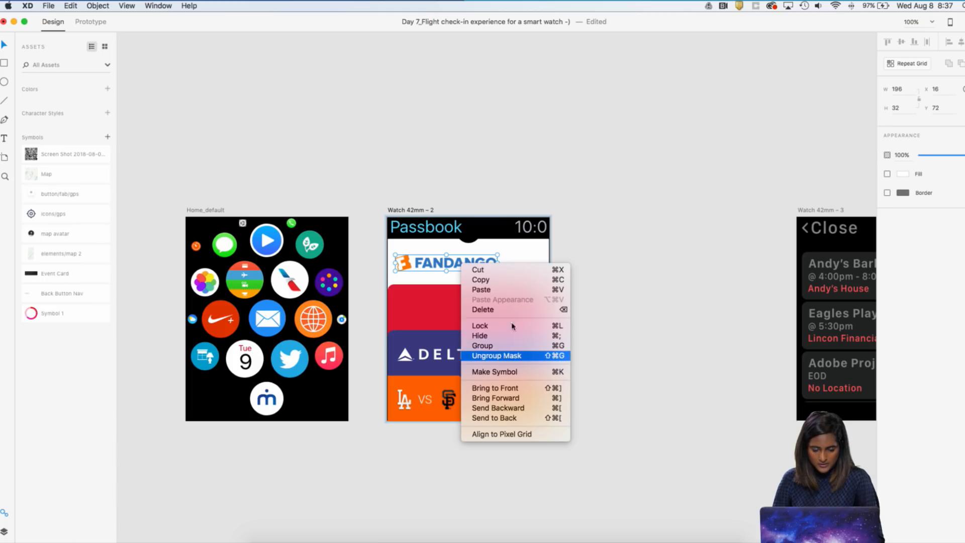
left_click(500, 354)
left_click(590, 226)
Add the text "Virign America" on the red card of the Passbook screen
key("t")
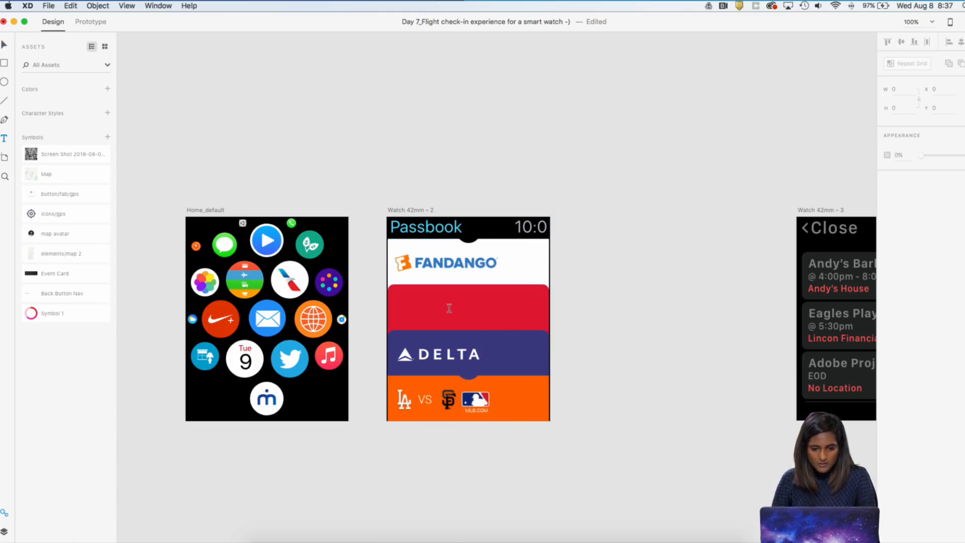
left_click(449, 308)
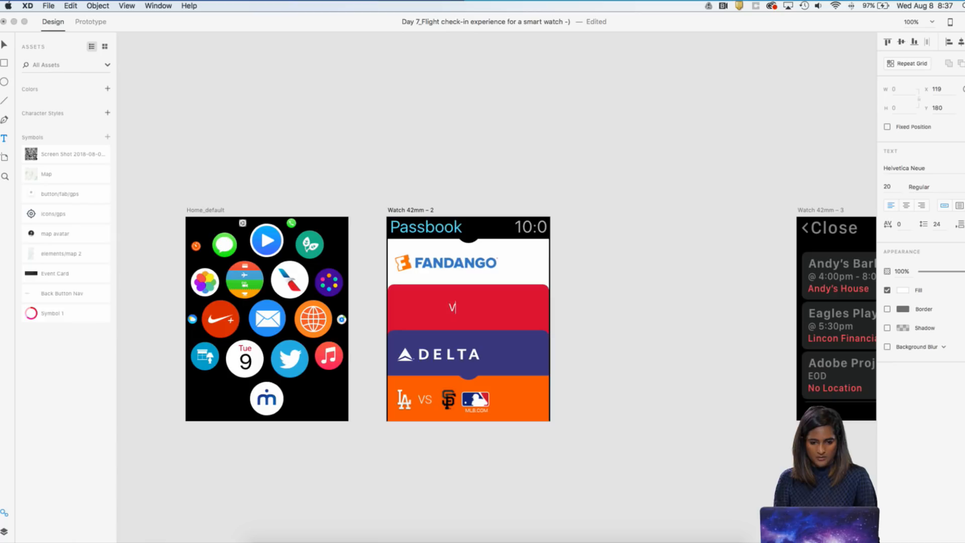
type("v")
key("BackSpace")
type("V")
type("irign ")
type("Ame")
type("riuc")
key("BackSpace")
key("BackSpace")
type("ca")
key("Escape")
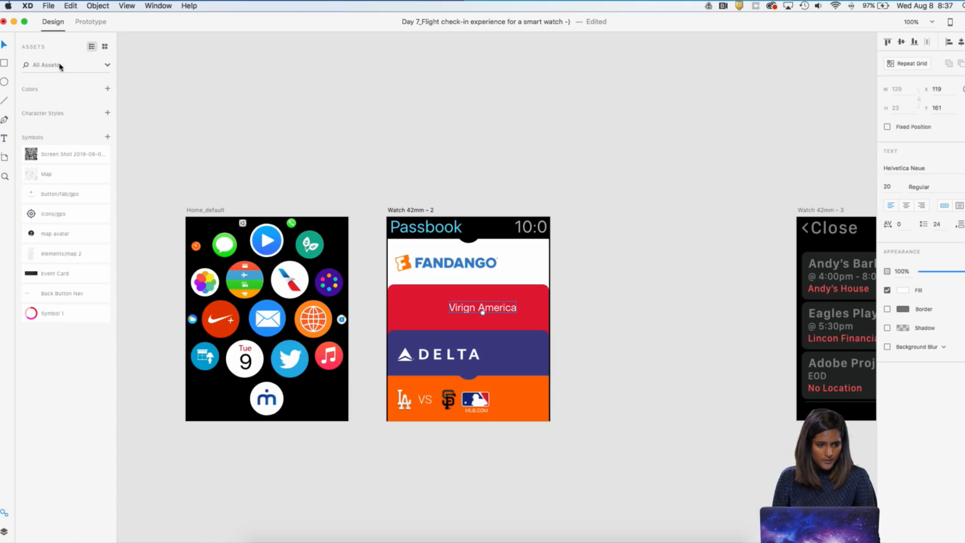
Increase the red card text's font size to 27
double_click(485, 309)
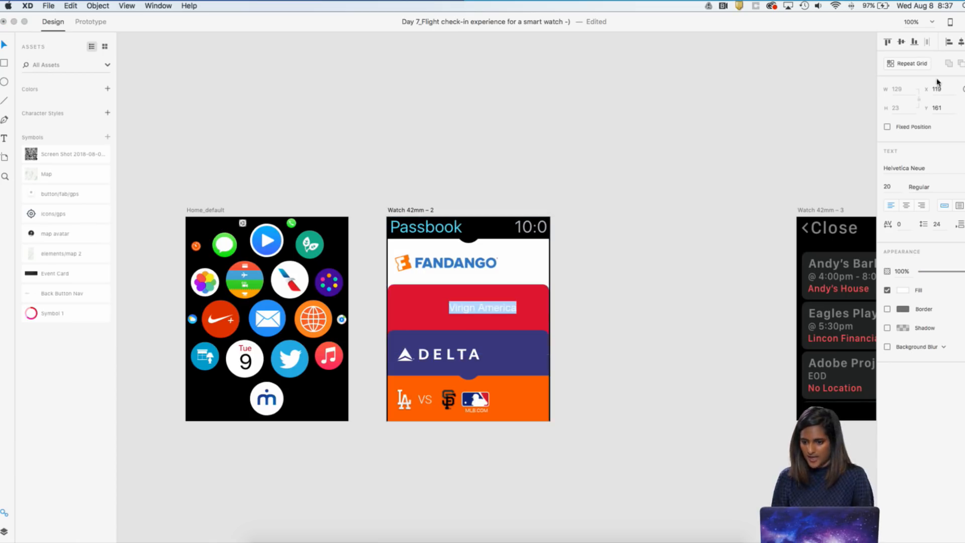
left_click(958, 186)
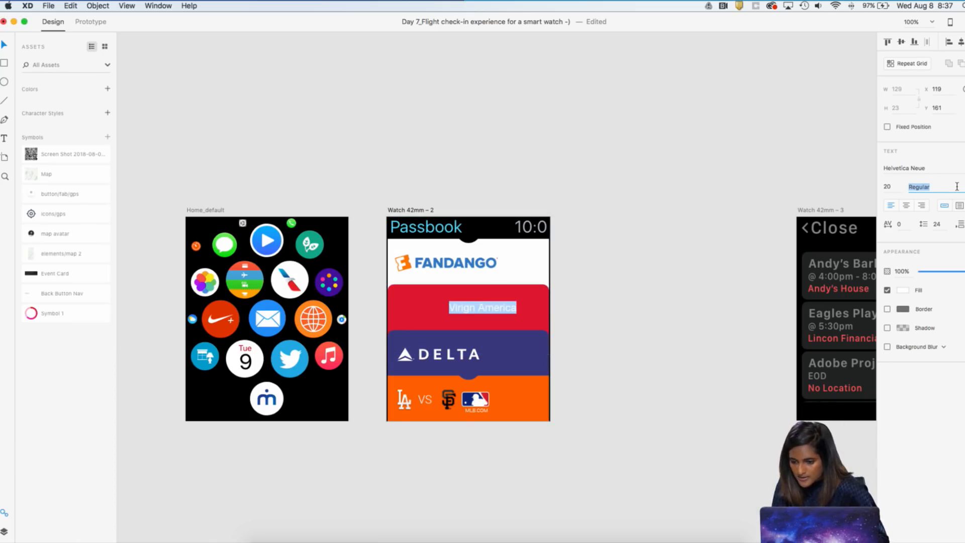
left_click(900, 187)
key("Up")
key("Up")
key("Up")
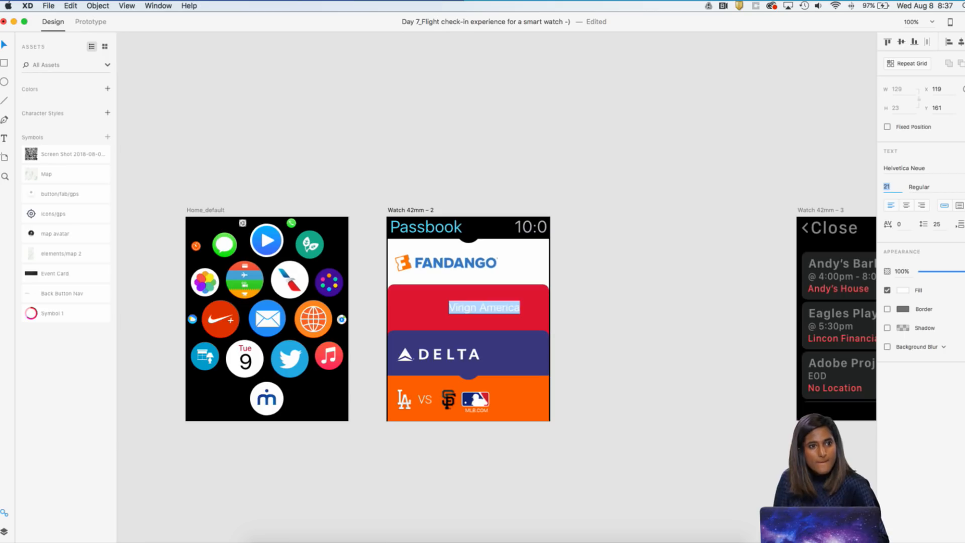
key("Up")
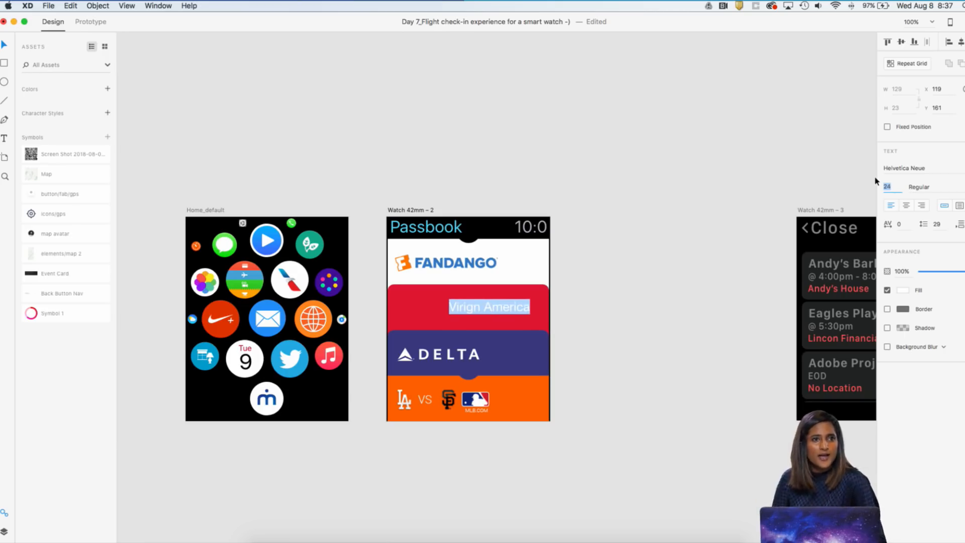
key("Up")
key("Up")
key("Up")
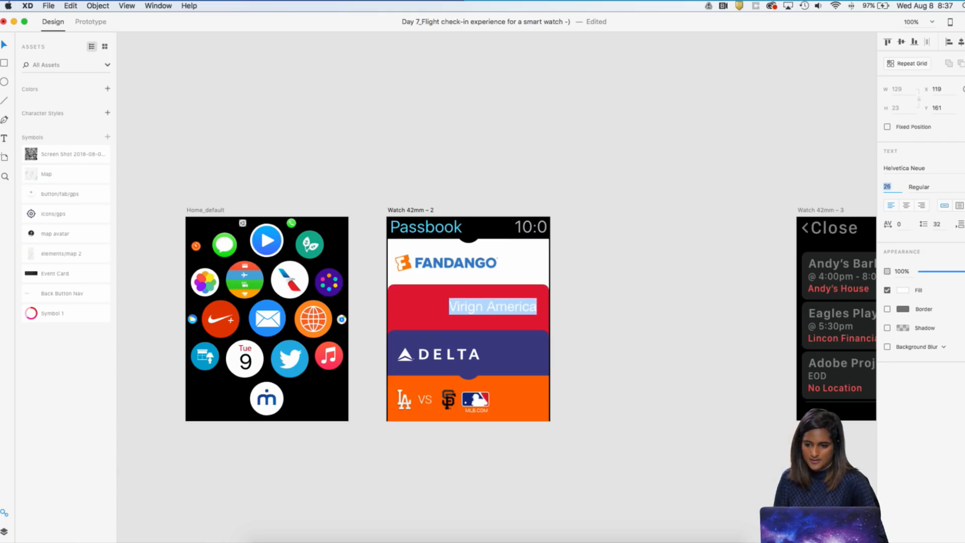
key("Escape")
Reposition the airline text near the middle of the red card, at X 60 and Y 156
scroll(504, 294, "up", 1)
scroll(504, 294, "up", 1)
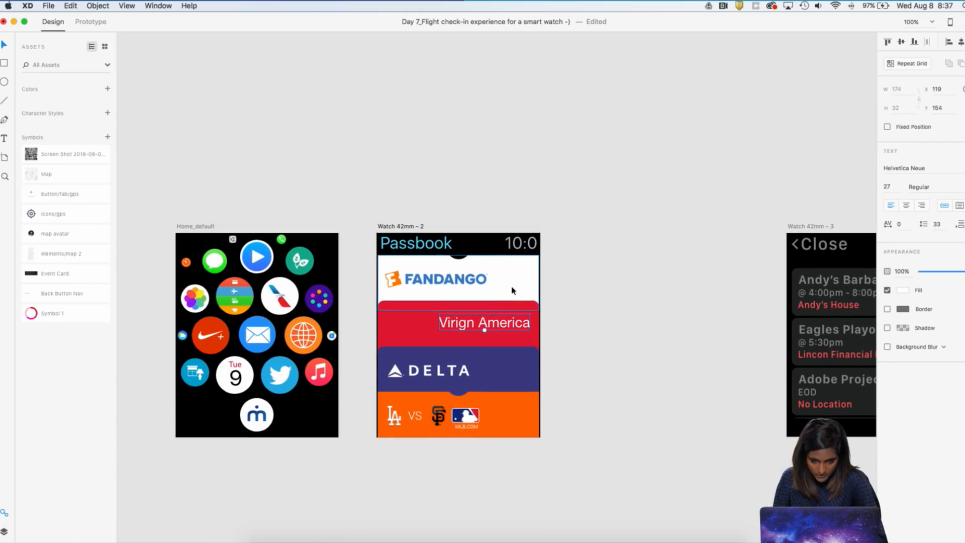
left_click_drag(492, 323, 453, 326)
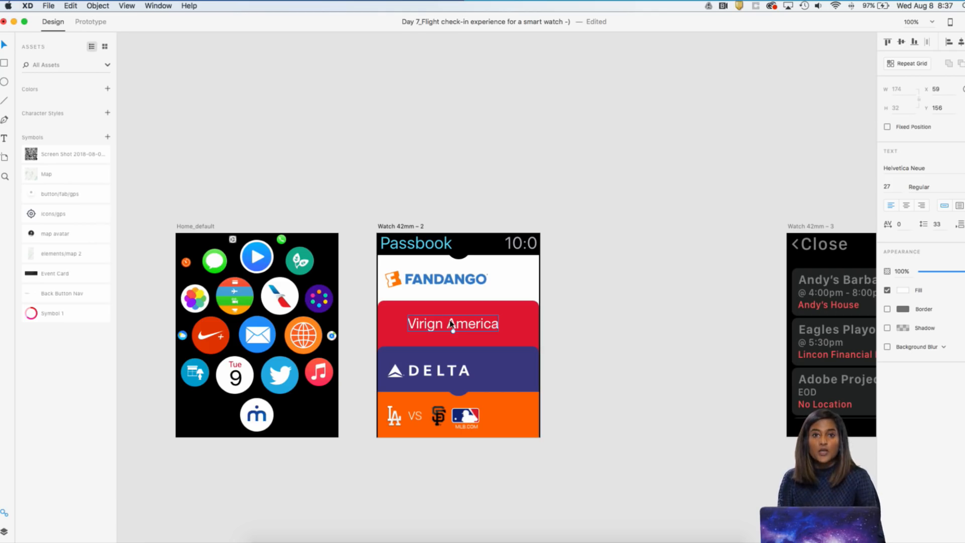
scroll(451, 324, "up", 5)
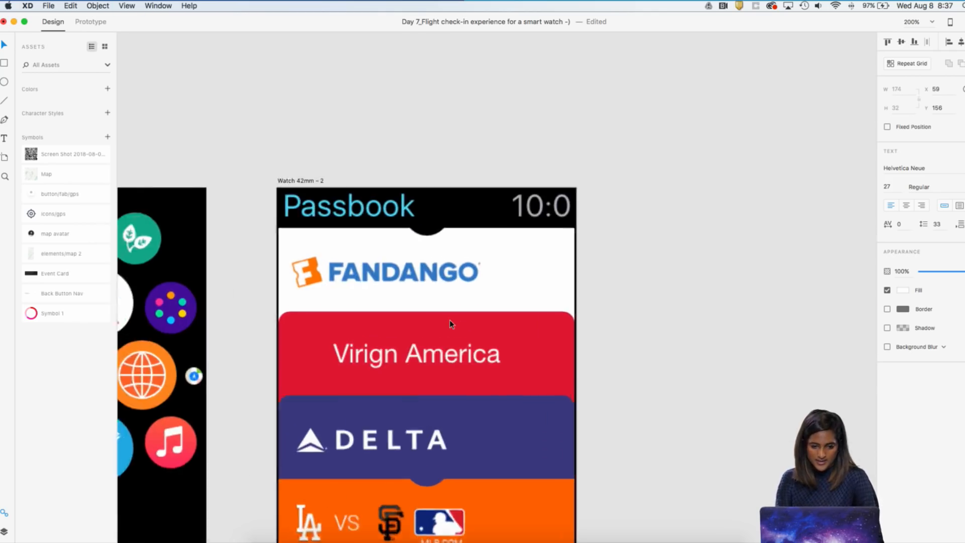
left_click_drag(445, 287, 446, 288)
Draw a white circle about 26 by 26 on the red card, left of the airline name
left_click(4, 81)
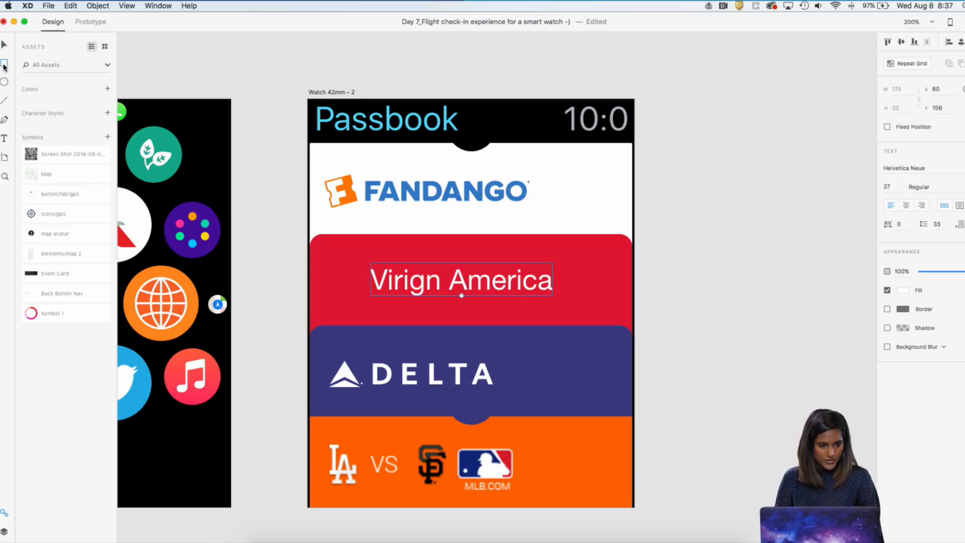
mouse_move(330, 279)
left_mouse_down()
mouse_move(345, 274)
mouse_move(341, 286)
mouse_move(354, 292)
left_mouse_up()
key("v")
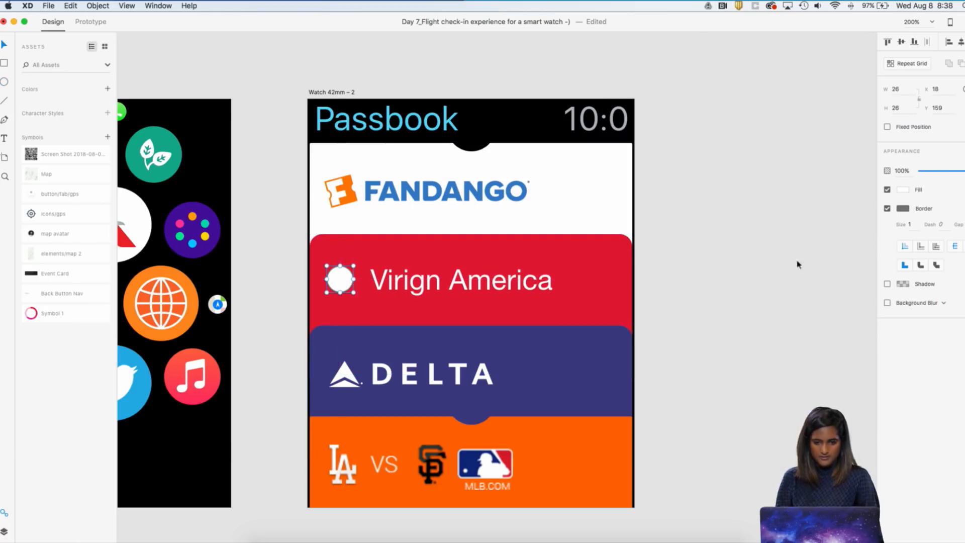
Remove the border from the circle beside the airline name and set its fill to #FFFFFF
left_click(887, 208)
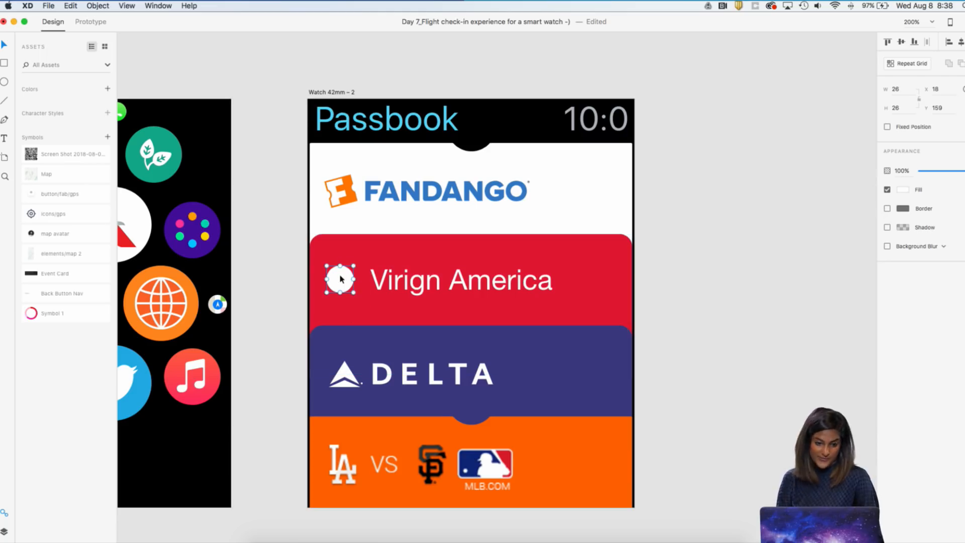
left_click(902, 190)
left_click_drag(837, 166, 750, 137)
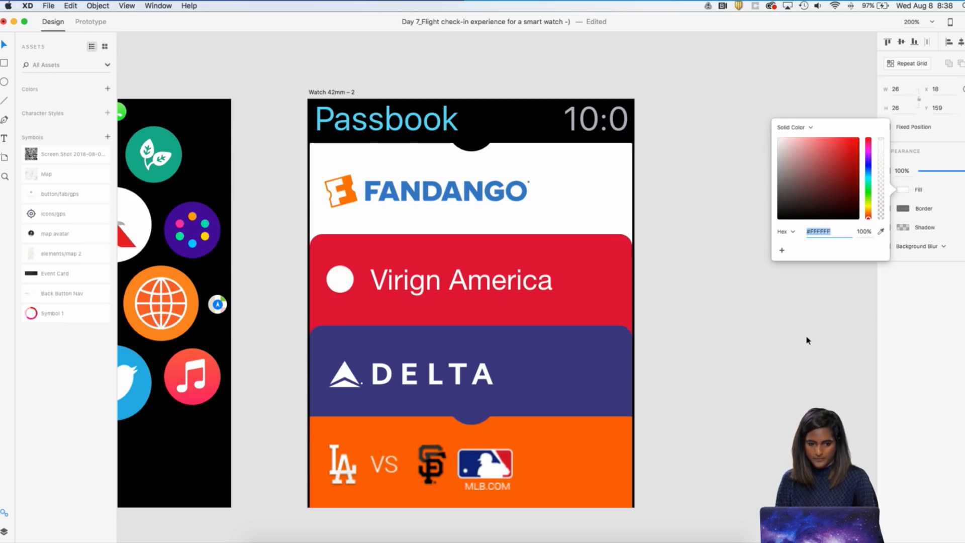
left_click(800, 282)
key("super+0")
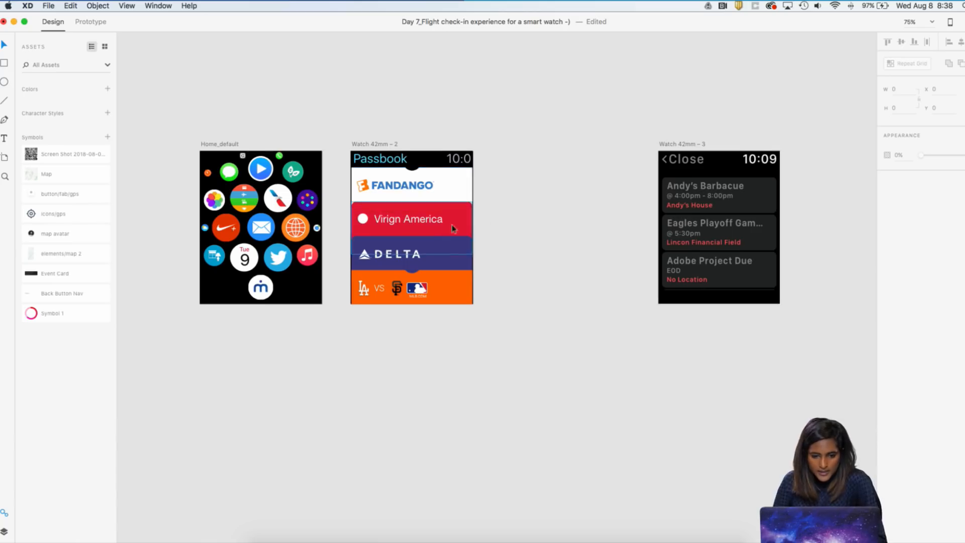
Switch to the smartwatch-ui-kit-final document and select its Surf and Surf Spots artboards for copying
scroll(495, 221, "right", 1)
left_click_drag(639, 153, 677, 152)
left_click(331, 150)
key("ctrl+Up")
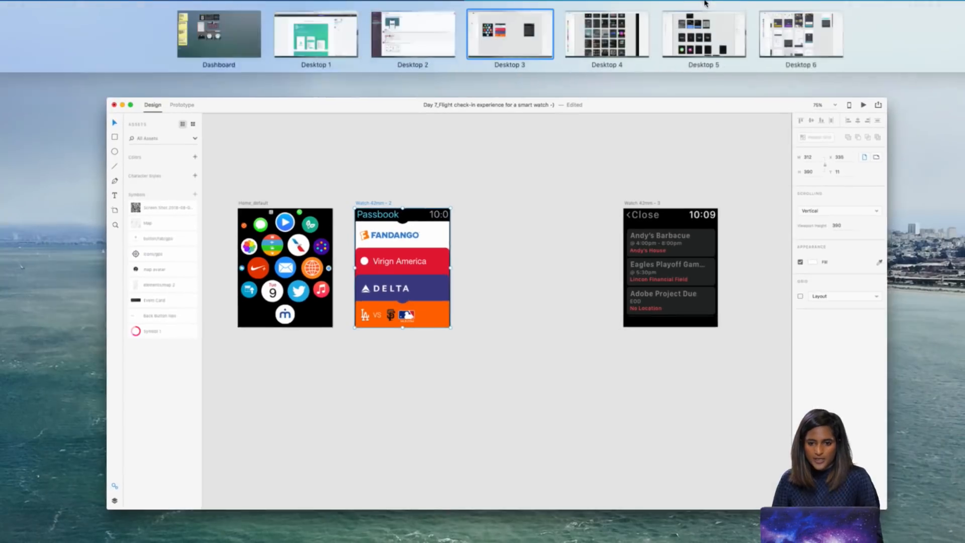
left_click(641, 49)
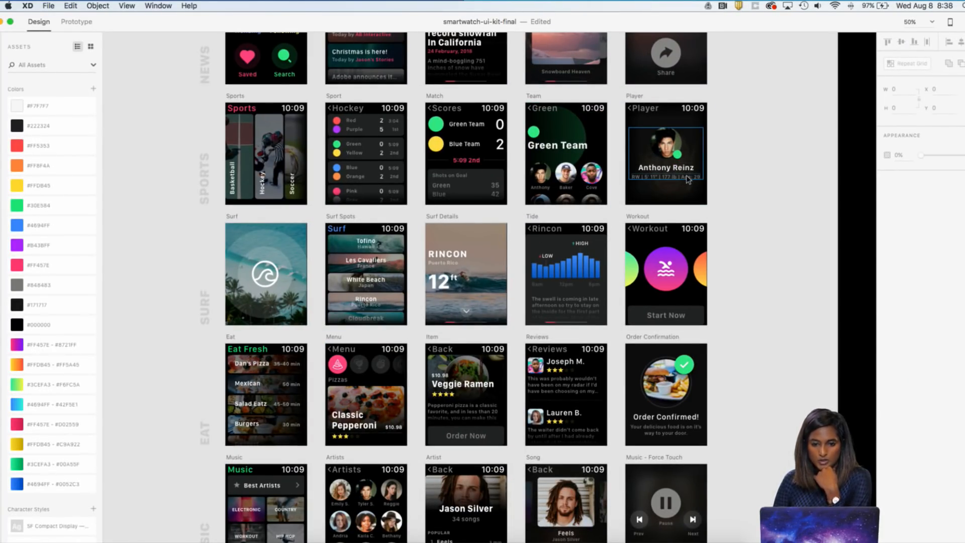
scroll(688, 180, "left", 3)
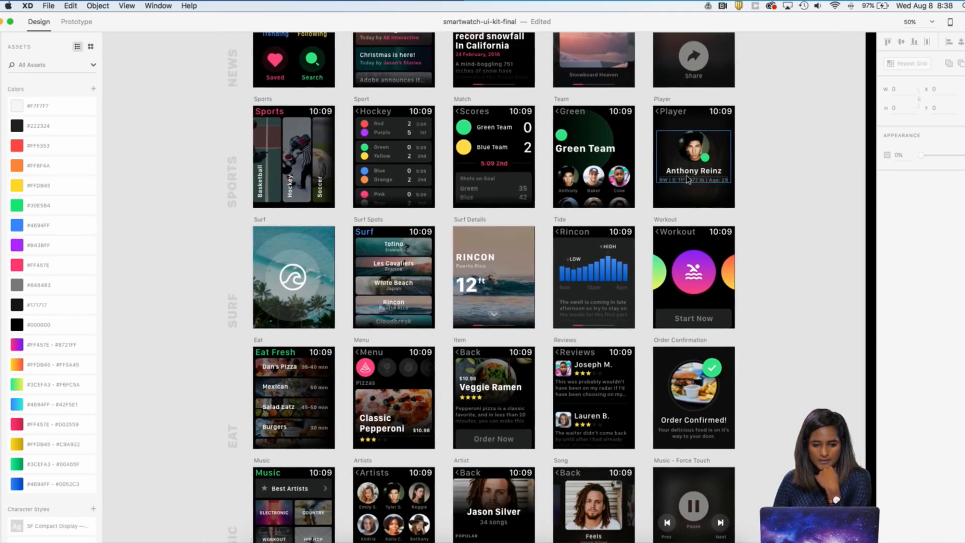
scroll(687, 179, "right", 3)
left_click(229, 230)
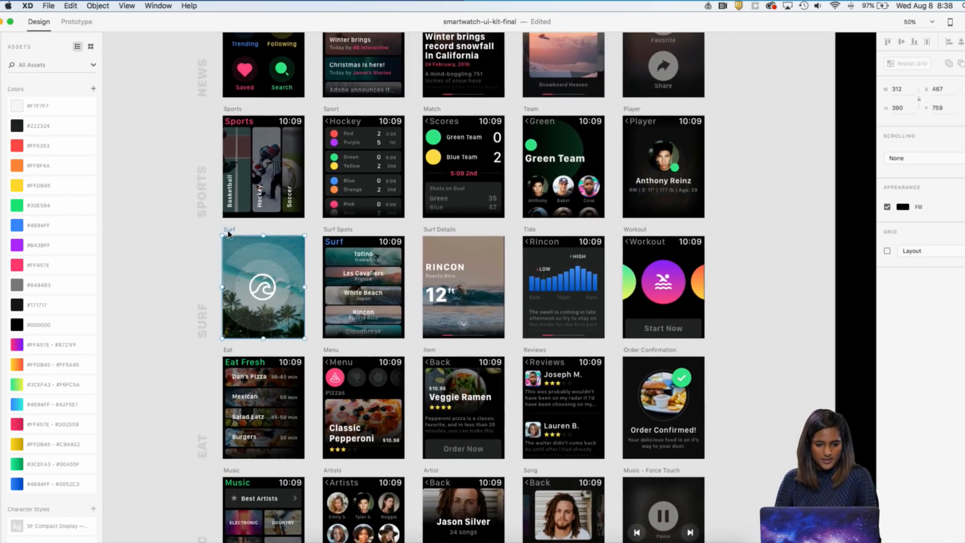
left_click(345, 231, "shift")
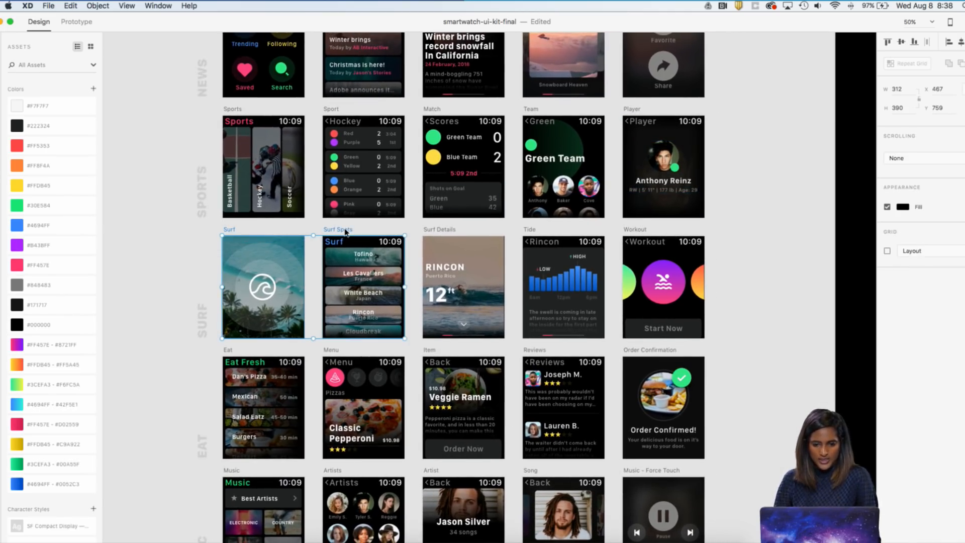
Back in the flight check-in document, move the Watch 42mm – 3 artboard farther right and paste the Surf and Surf Spots artboards after Passbook
key("ctrl+Up")
mouse_move(450, 27)
left_click(526, 38)
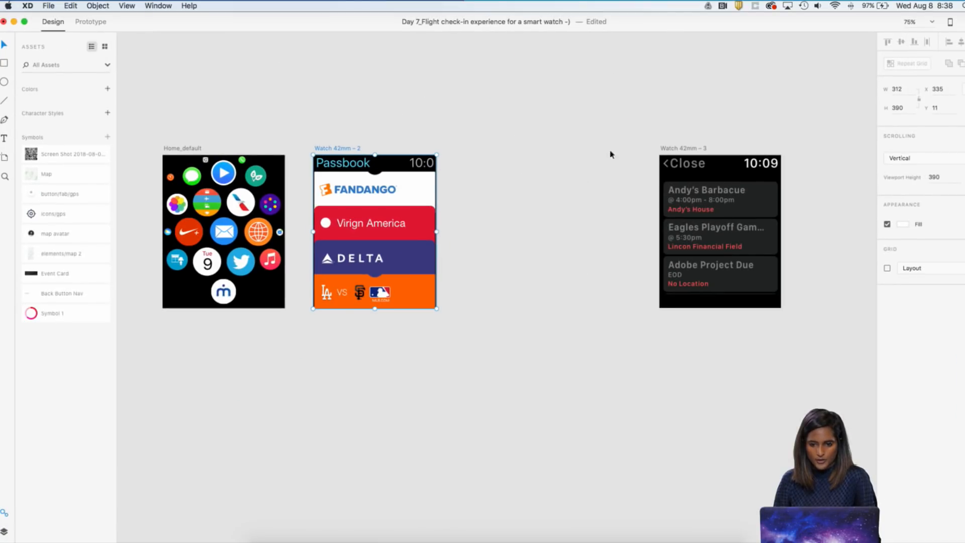
left_click_drag(678, 146, 879, 143)
key("cmd+v")
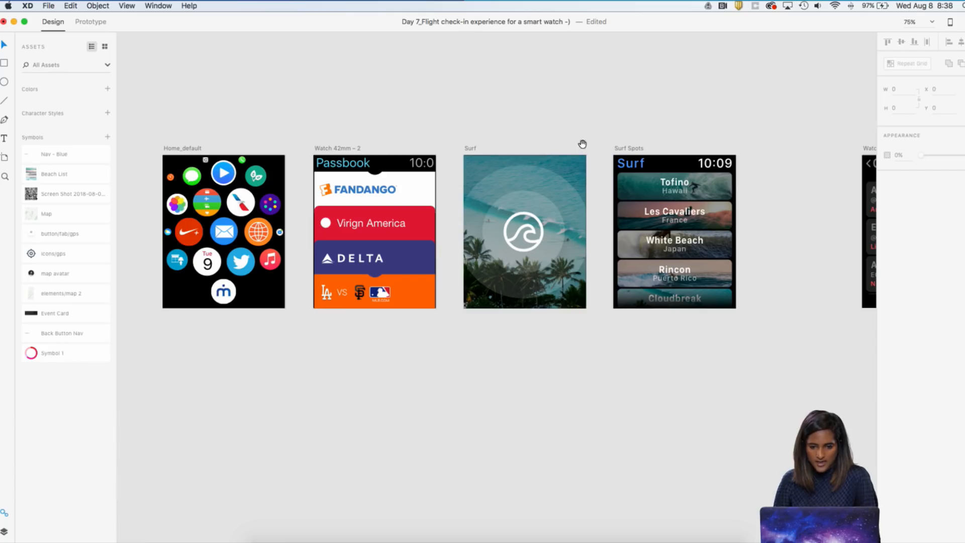
Move the wave logo with its circles and the beach photo off the Surf artboard
left_click(560, 167)
left_click_drag(565, 167, 566, 161)
key("cmd+z")
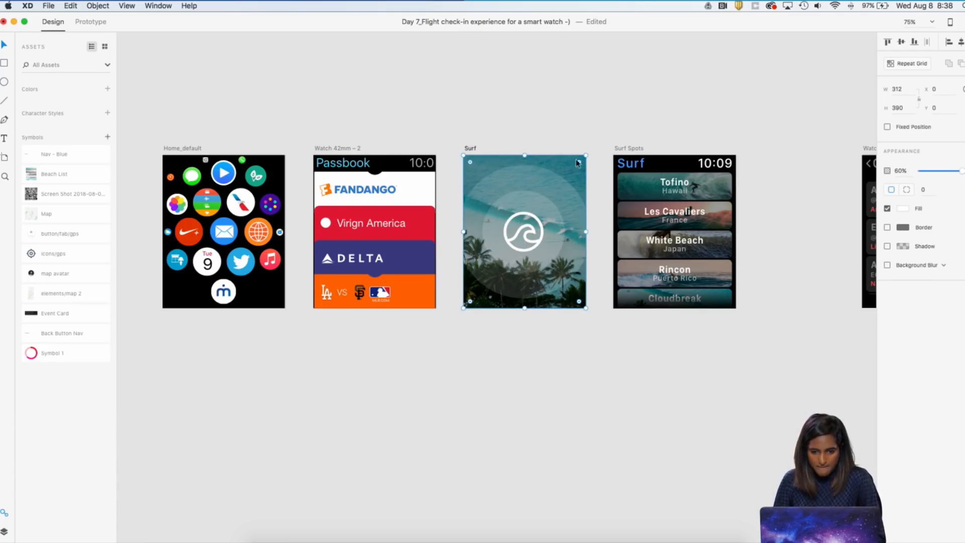
left_click(544, 209)
left_click_drag(540, 209, 493, 351)
left_click(548, 223)
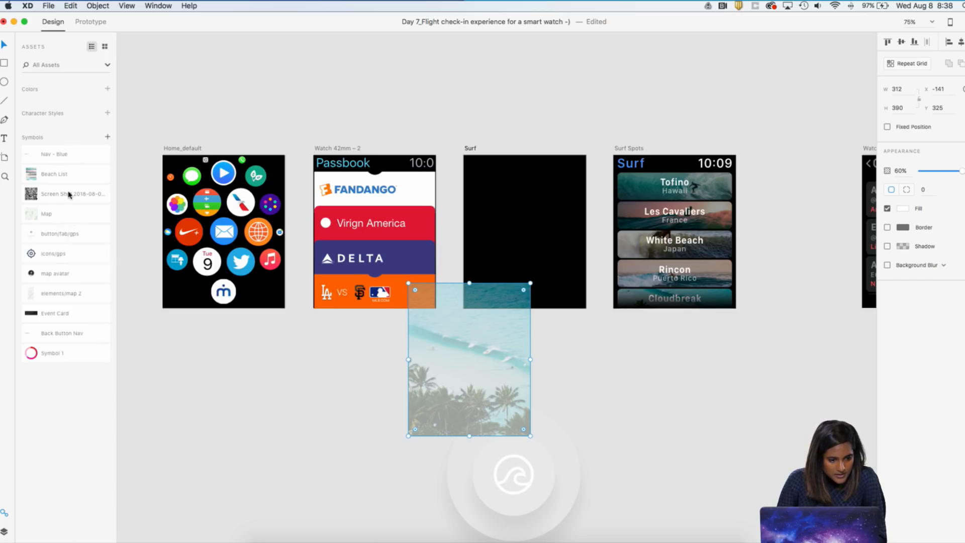
left_click(127, 53)
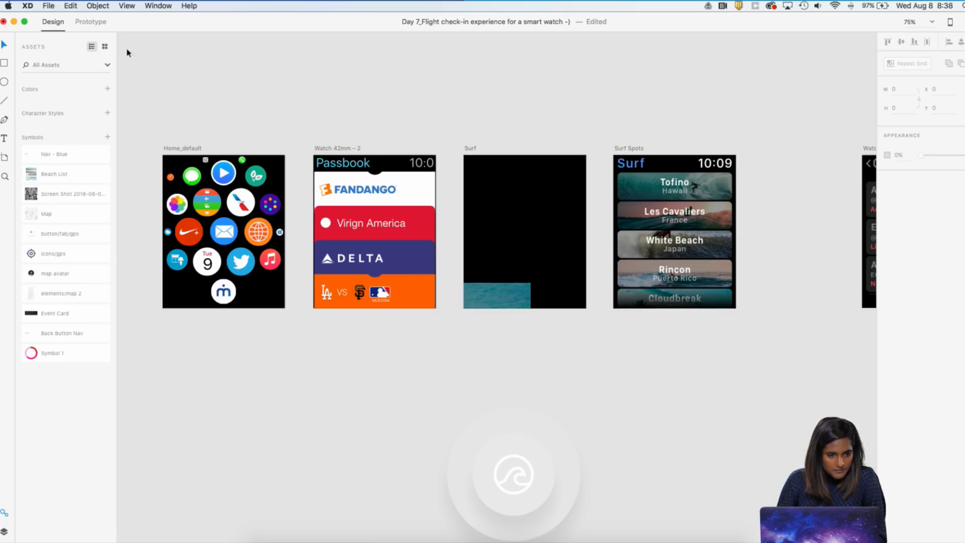
Place the cloudy pink and purple sky photo from the Creative Cloud Libraries onto the Surf artboard
left_click(49, 5)
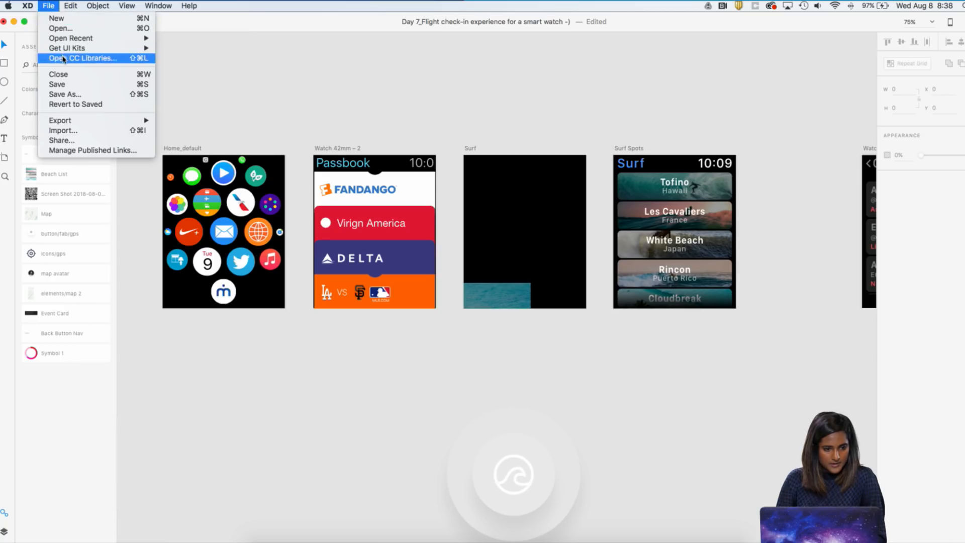
left_click(64, 59)
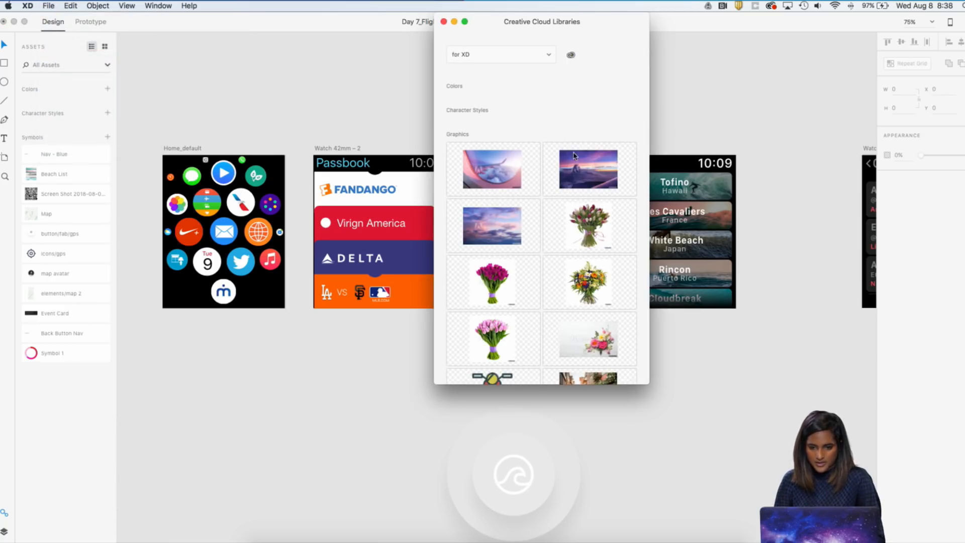
left_click(580, 162)
left_click_drag(597, 26, 915, 26)
left_click_drag(825, 226, 519, 185)
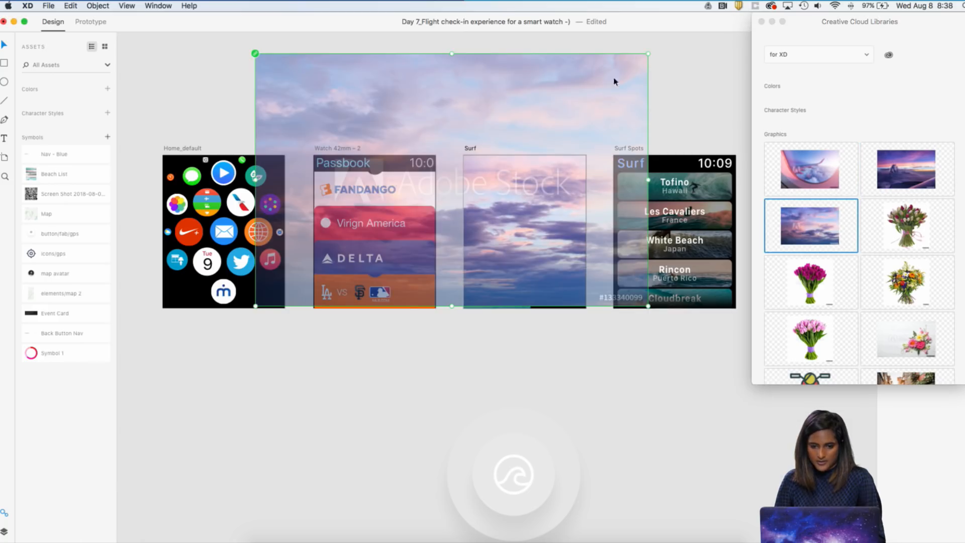
Scale the sky photo down to about 696 by 447 and position it so it covers the Surf artboard
left_click(599, 136)
left_click_drag(603, 135, 628, 159)
left_click_drag(694, 100, 630, 127)
left_click(710, 389)
left_click_drag(546, 204, 554, 203)
left_click(583, 149)
Move the wave logo group back onto the Surf artboard and shrink it to about 297 by 297, centred over the sky
left_click(549, 444)
left_click_drag(520, 416, 535, 183)
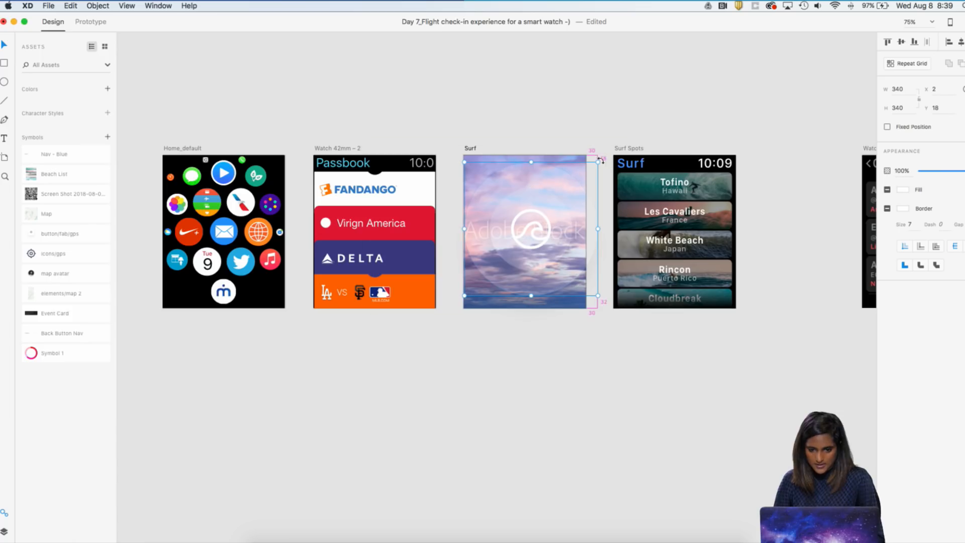
left_click_drag(597, 160, 589, 168)
left_click_drag(523, 245, 521, 249)
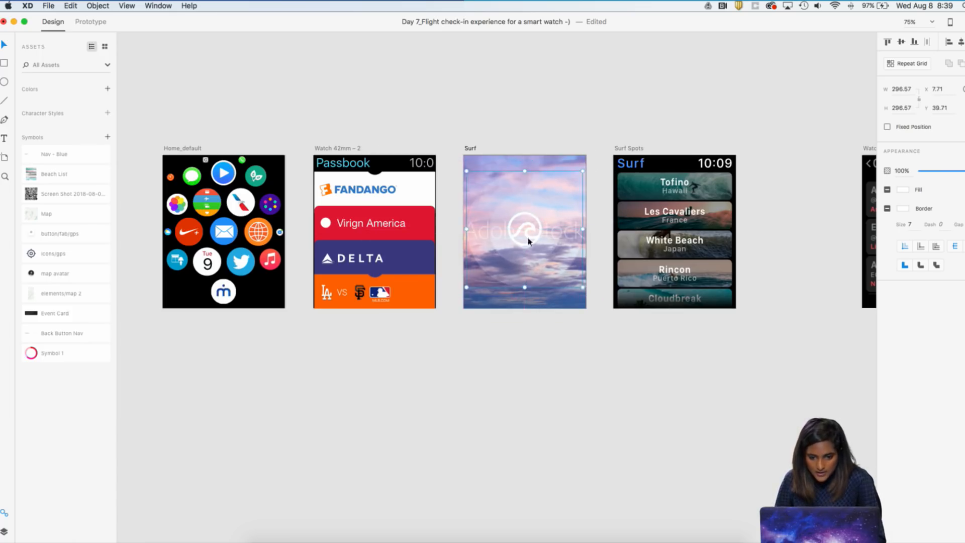
left_click(575, 141)
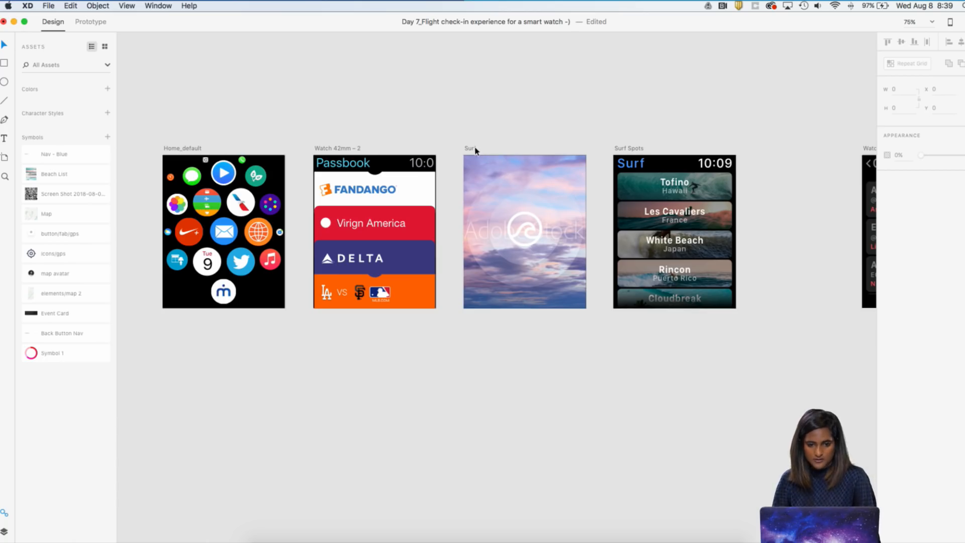
left_click(476, 167)
left_click(518, 371)
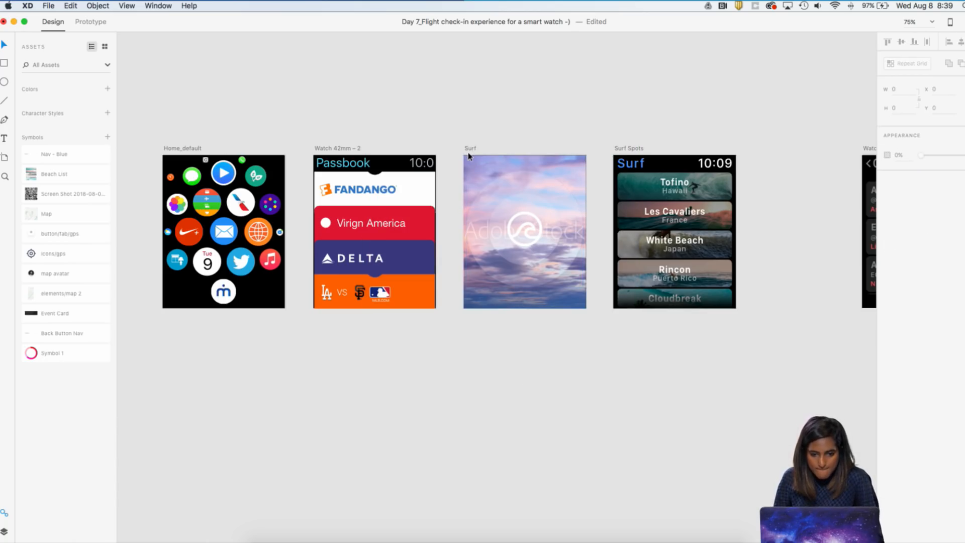
scroll(508, 110, "right", 3)
left_click(474, 177)
scroll(473, 166, "right", 1)
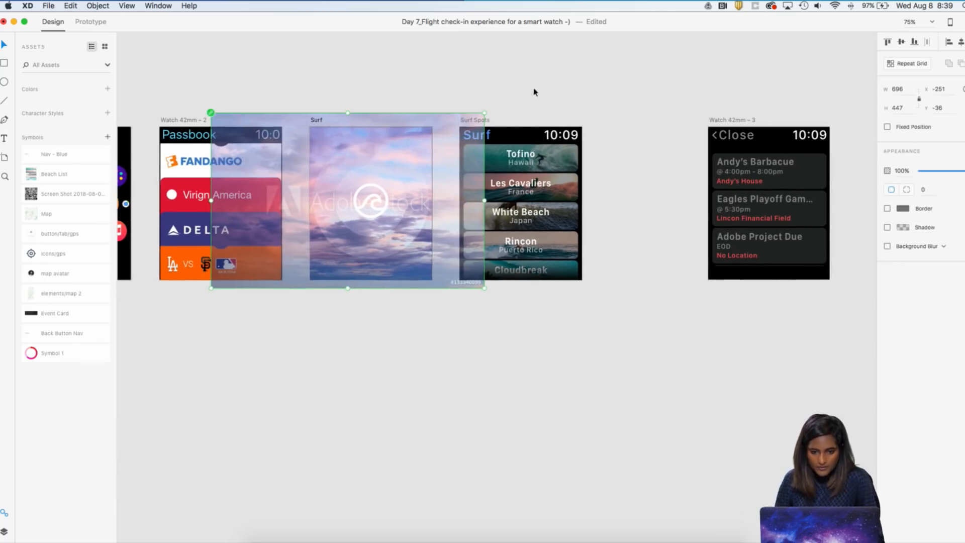
left_click(534, 92)
Rename the Surf Spots artboard as Airline_journey
left_click(478, 120)
double_click(478, 120)
left_click(477, 119)
key("super+a")
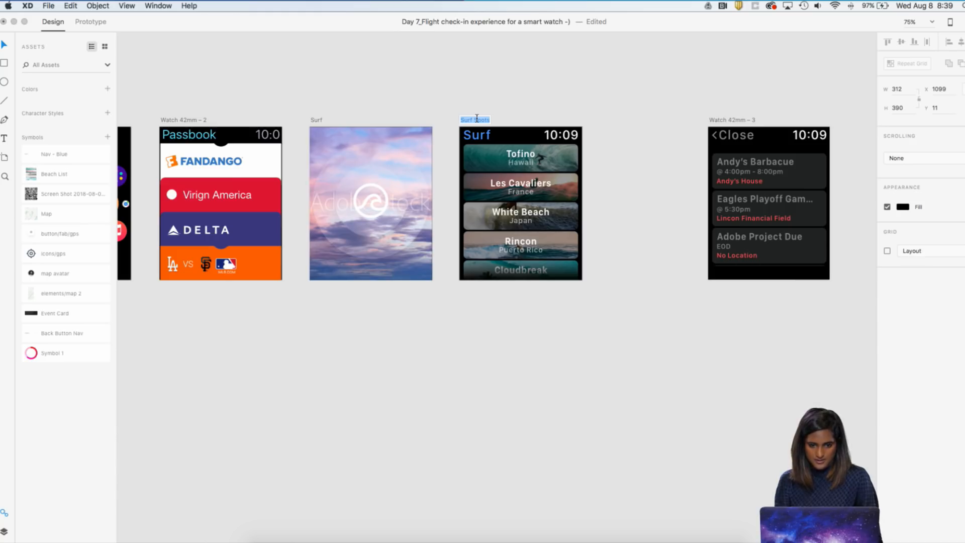
type("Airline_journey")
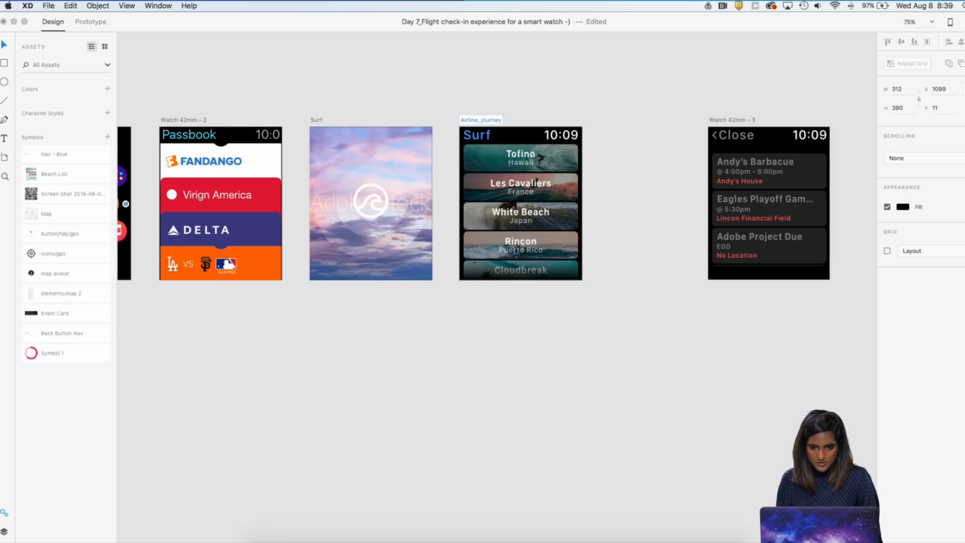
key("Return")
left_click(558, 98)
Replace the first card's title "Tofino" on the Airline_journey artboard with "SFO > LAX"
left_click_drag(537, 100, 502, 102)
key("super+equal")
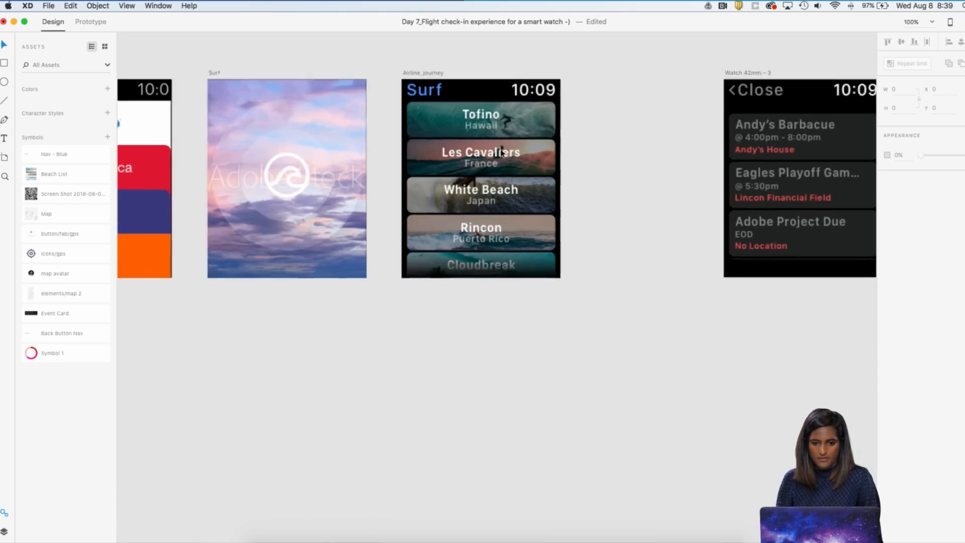
left_click(479, 182)
double_click(482, 179)
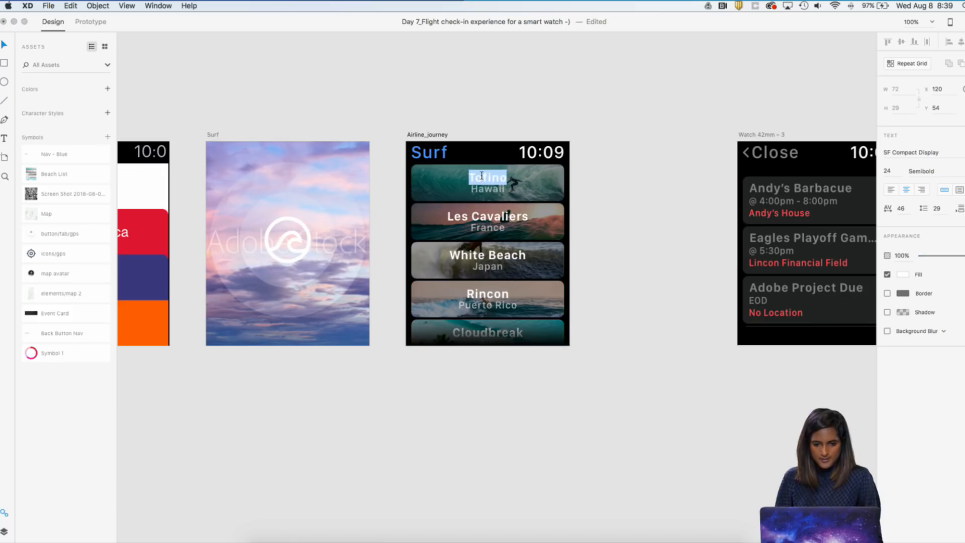
type("SFO")
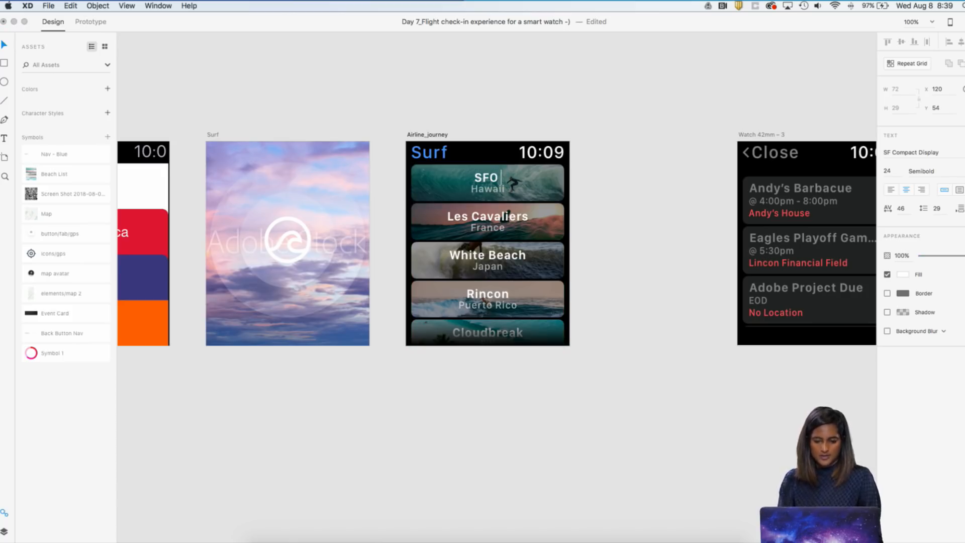
type(" > lax")
key("BackSpace")
key("BackSpace")
key("BackSpace")
type("LAX")
left_click(565, 126)
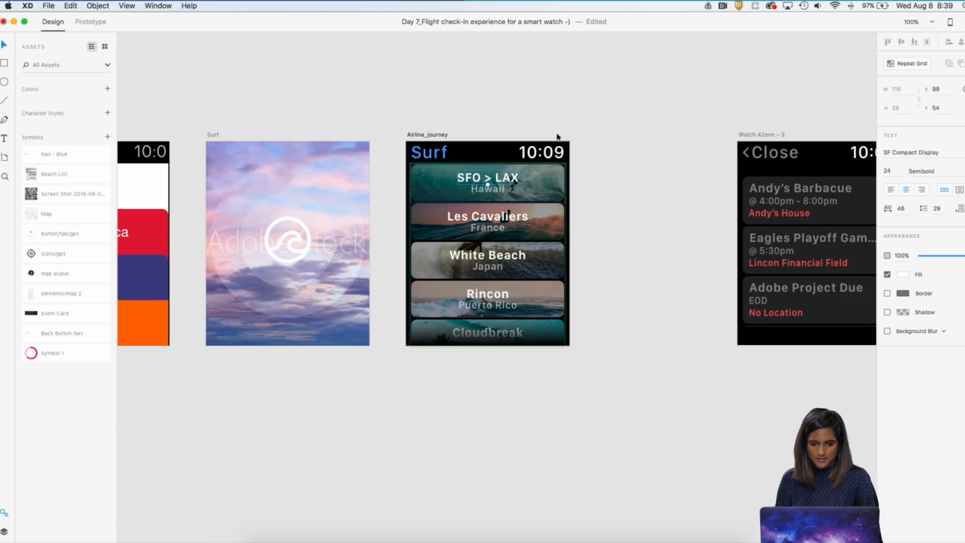
Ungroup the repeat grid that holds the destination cards on the Airline_journey artboard
left_click(486, 193)
left_click(484, 189)
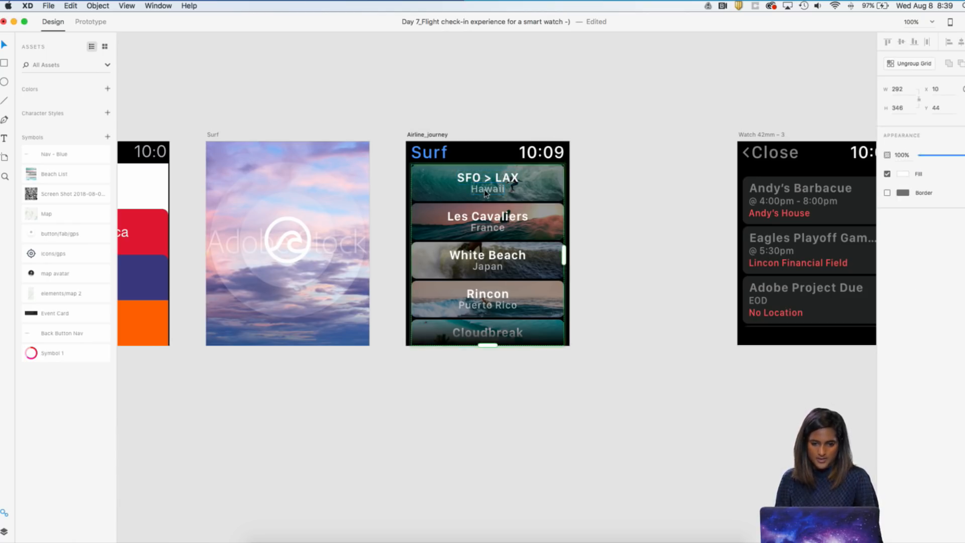
right_click(484, 189)
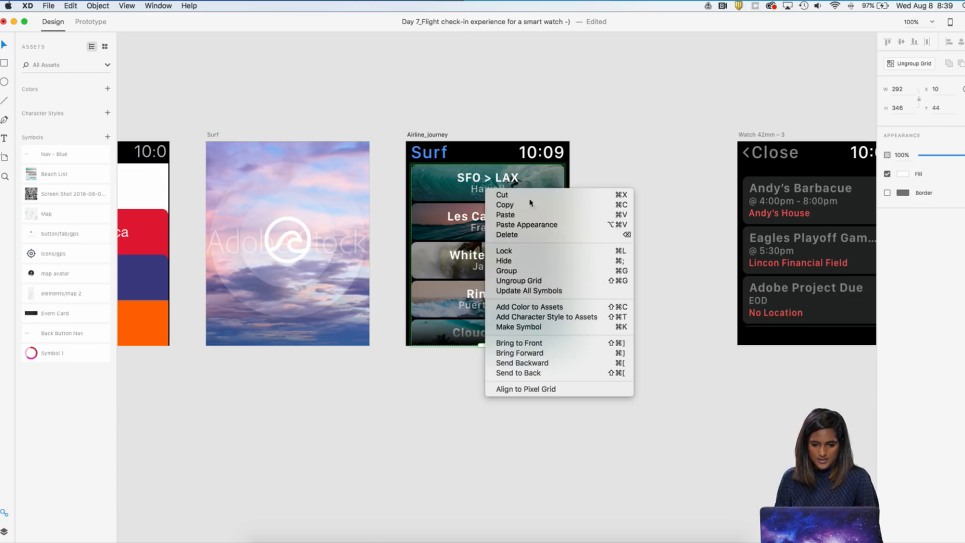
left_click(531, 280)
scroll(454, 163, "down", 1)
scroll(454, 163, "right", 1)
left_click(455, 169)
right_click(456, 169)
left_click(484, 191)
left_click(484, 191)
right_click(485, 189)
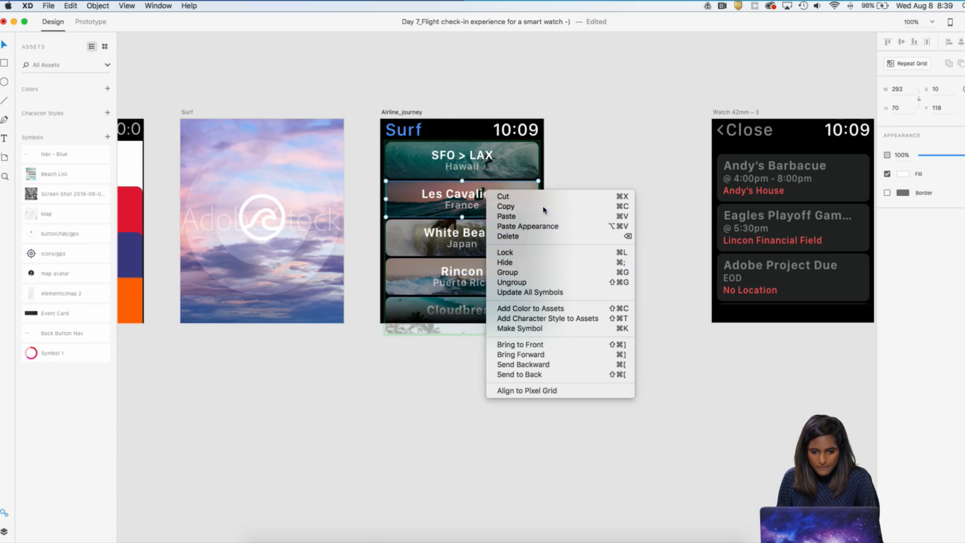
left_click(599, 183)
left_click(598, 183)
Select all the destination cards on the Airline_journey artboard and ungroup their symbol
left_click_drag(604, 323, 400, 121)
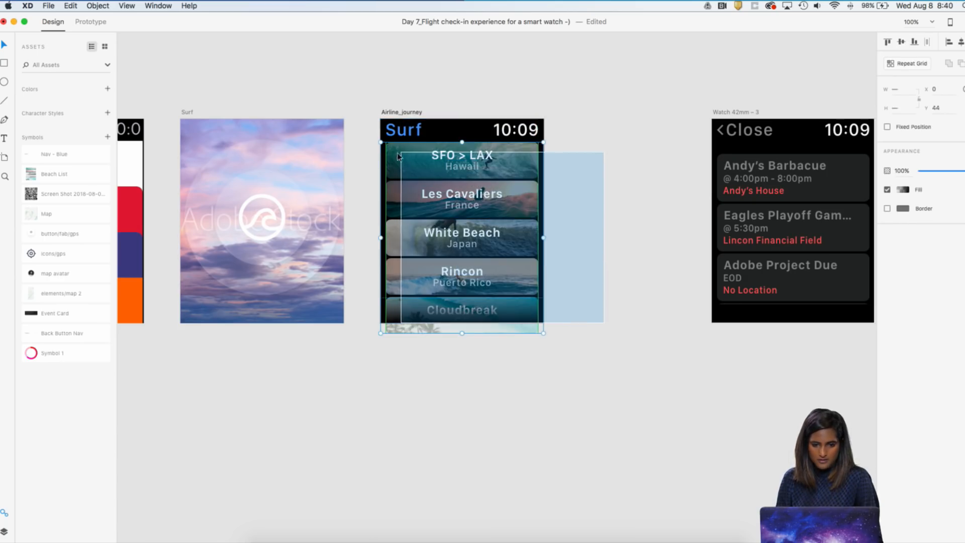
right_click(397, 153)
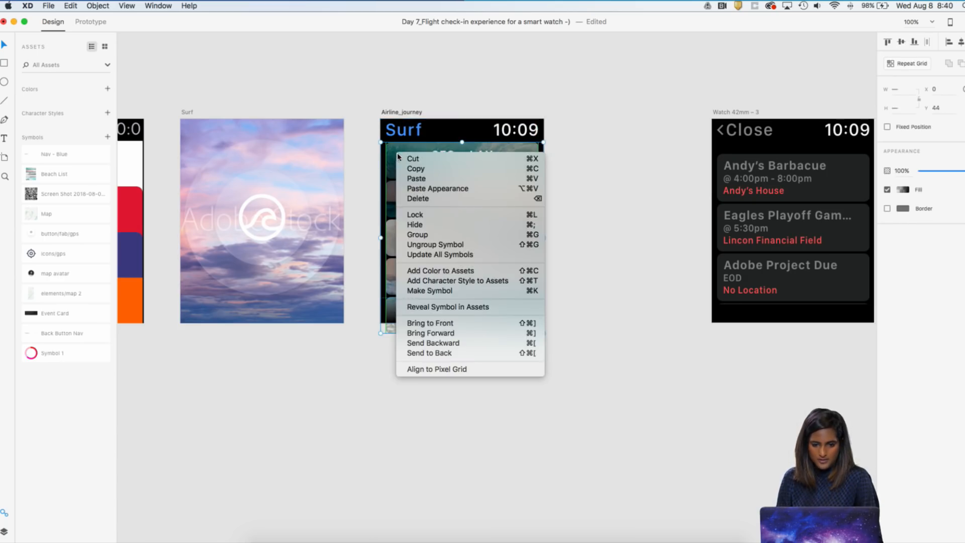
left_click(456, 243)
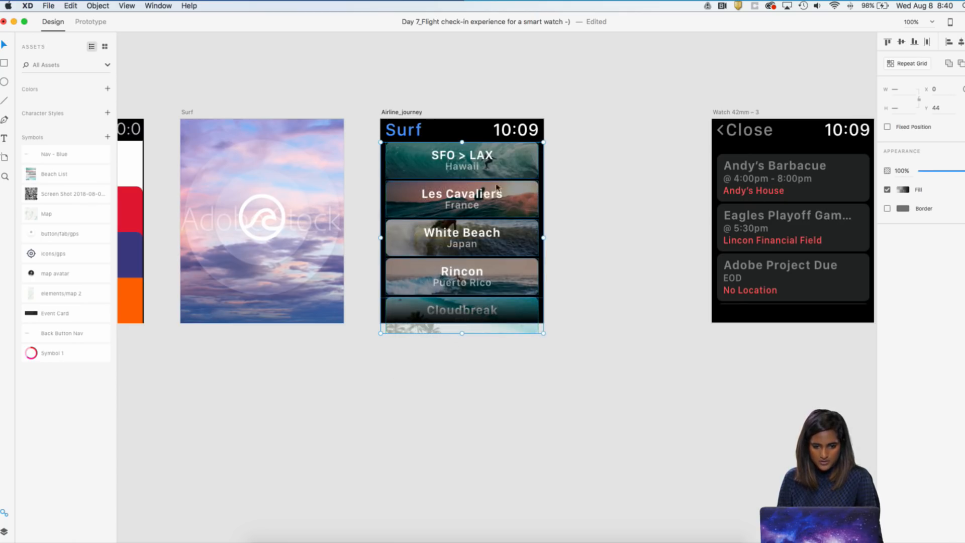
Replace the second card's title "Les Cavaliers" on the Airline_journey artboard with "LAX>IAD"
double_click(456, 195)
right_click(456, 195)
double_click(444, 198)
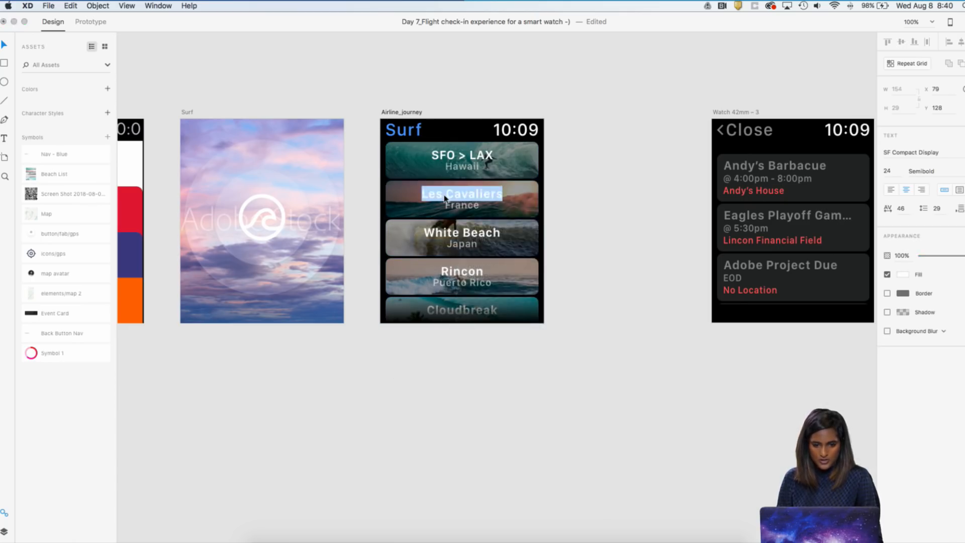
double_click(459, 195)
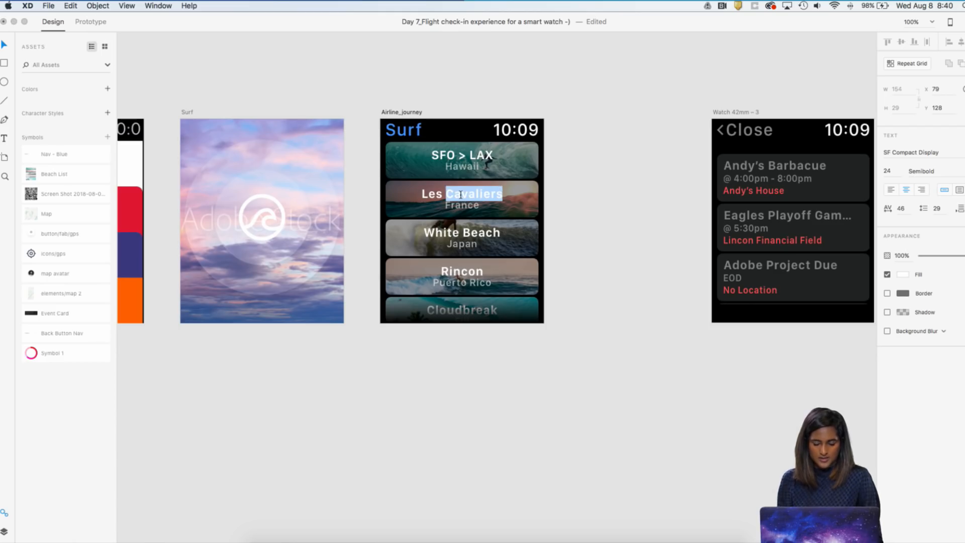
key("super+a")
type("LAX")
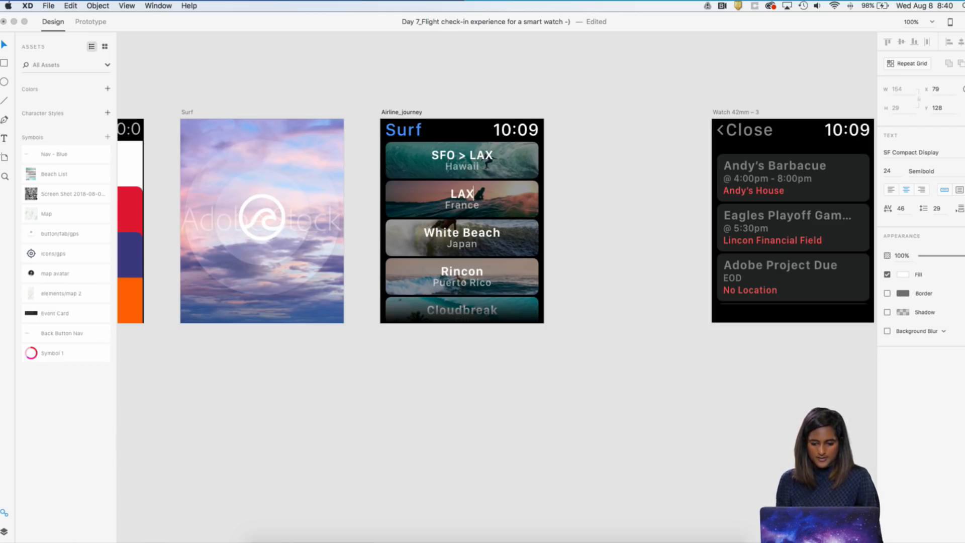
type(">")
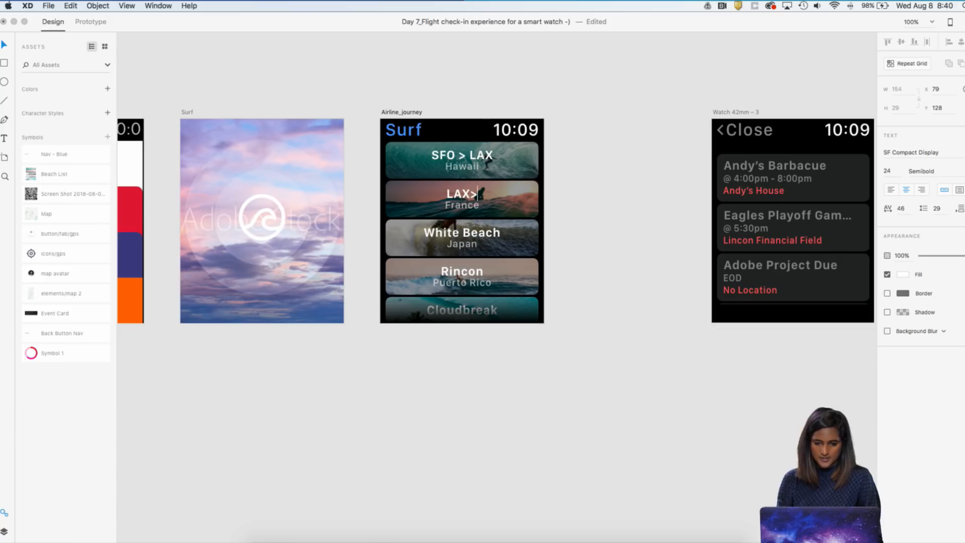
type("iad")
key("BackSpace")
key("BackSpace")
key("BackSpace")
type("IAD")
key("Escape")
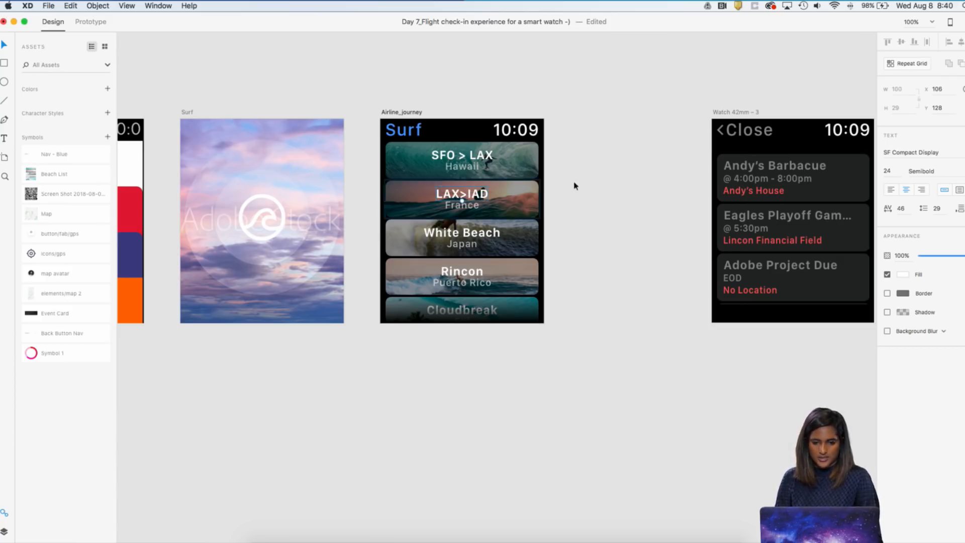
Delete the "France" subtitle from the second card and move its LAX>IAD title down to the card's vertical middle
left_click(475, 211)
key("Delete")
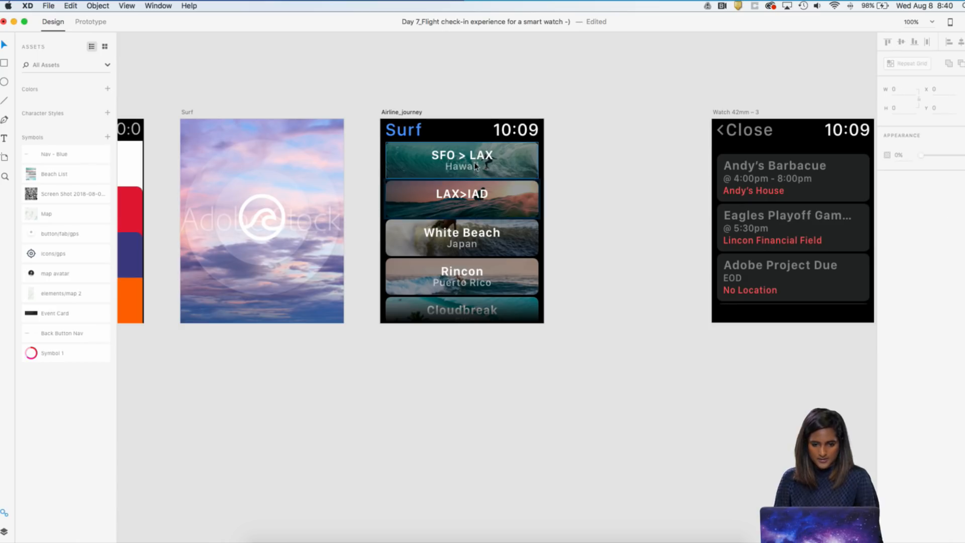
left_click(463, 195)
left_click_drag(463, 196, 464, 201)
Delete the "Hawaii" subtitle from the first card and move its SFO > LAX title down to Y 64, keeping it horizontally centered
left_click(469, 171)
right_click(468, 171)
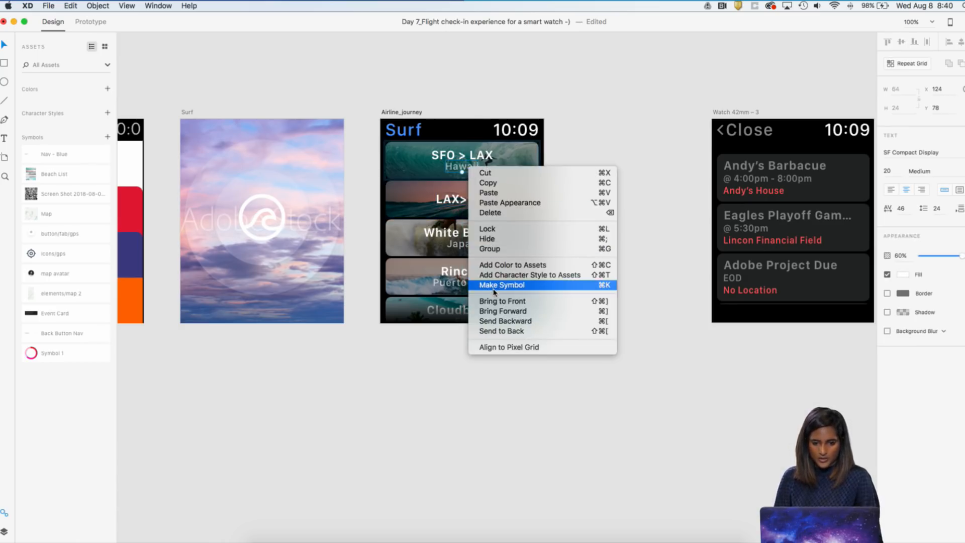
left_click(479, 166)
key("Delete")
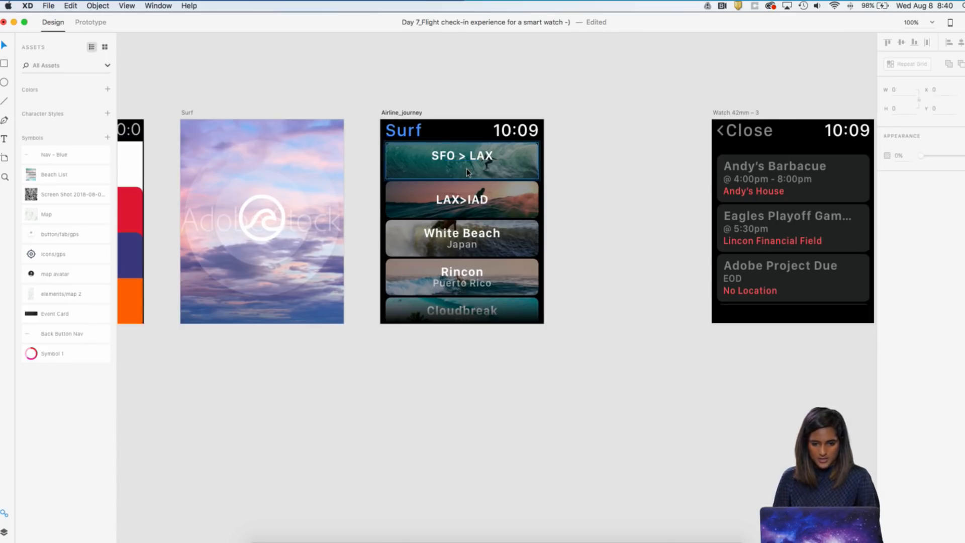
left_click(469, 158)
left_click(539, 162)
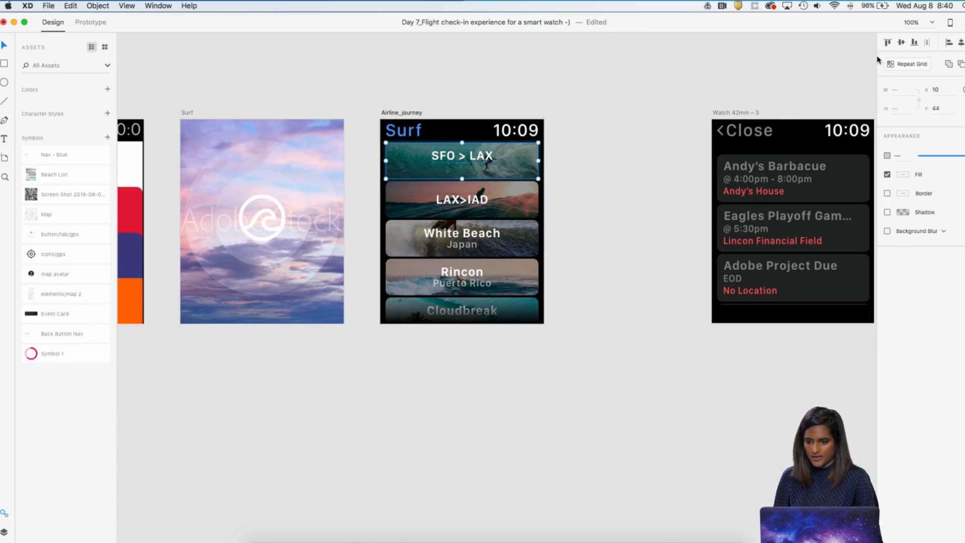
left_click(471, 157)
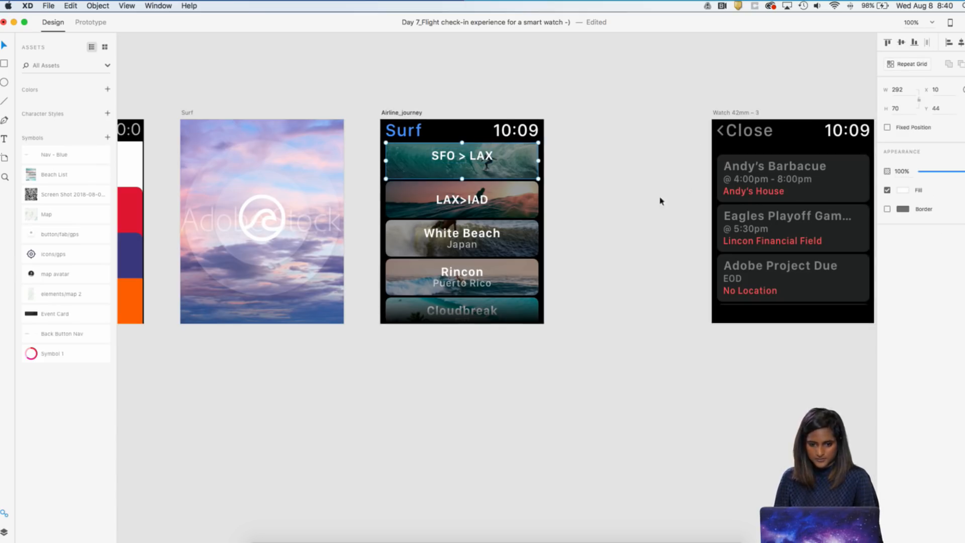
double_click(475, 162)
left_click_drag(475, 159, 476, 161)
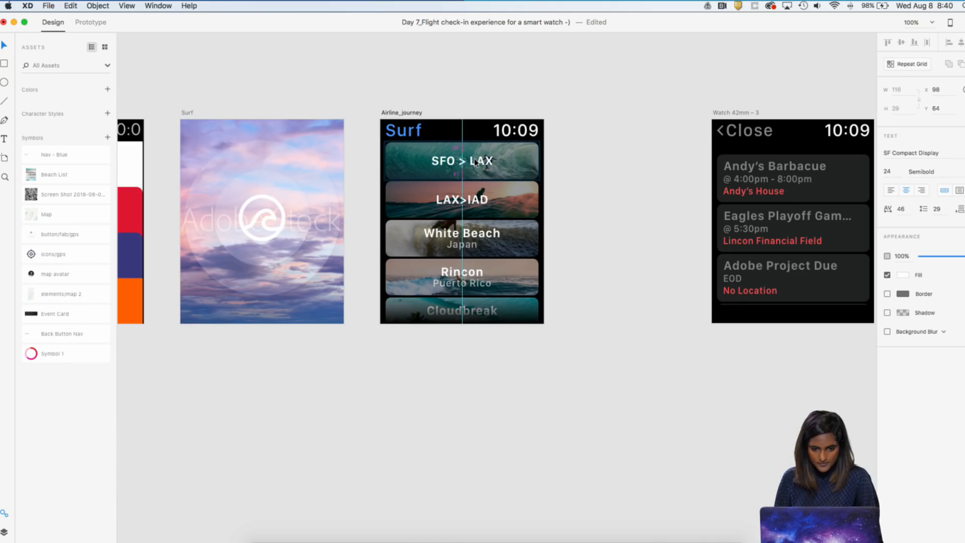
Ungroup the White Beach card and delete its "Japan" subtitle
left_click(470, 246)
right_click(470, 245)
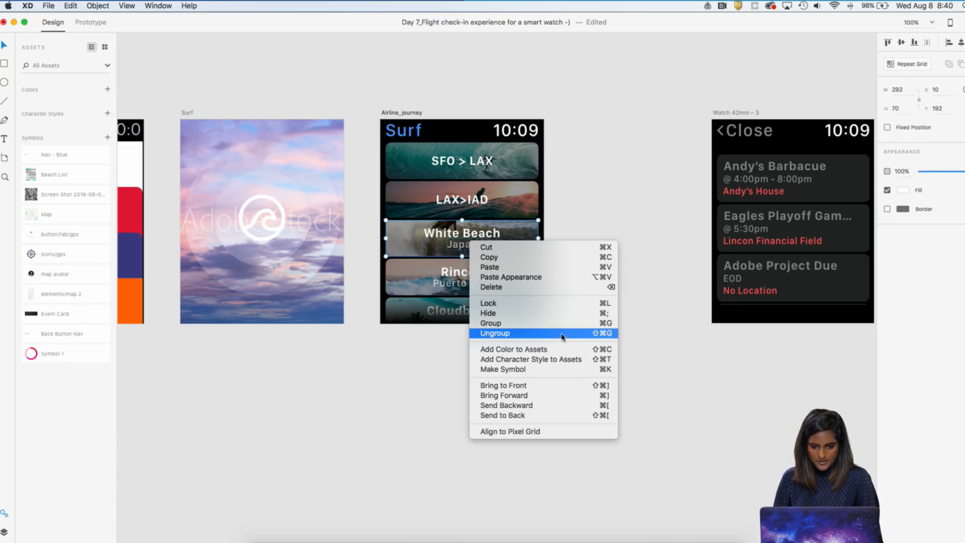
left_click(603, 235)
double_click(478, 247)
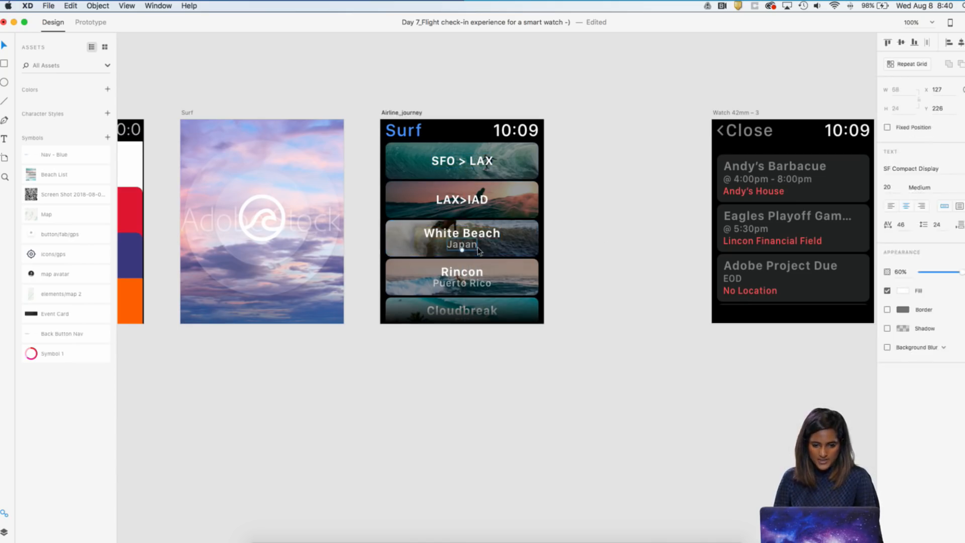
key("Delete")
Move the third card's White Beach title down to Y 212 and change its text to "IAD>LON"
left_click(481, 237)
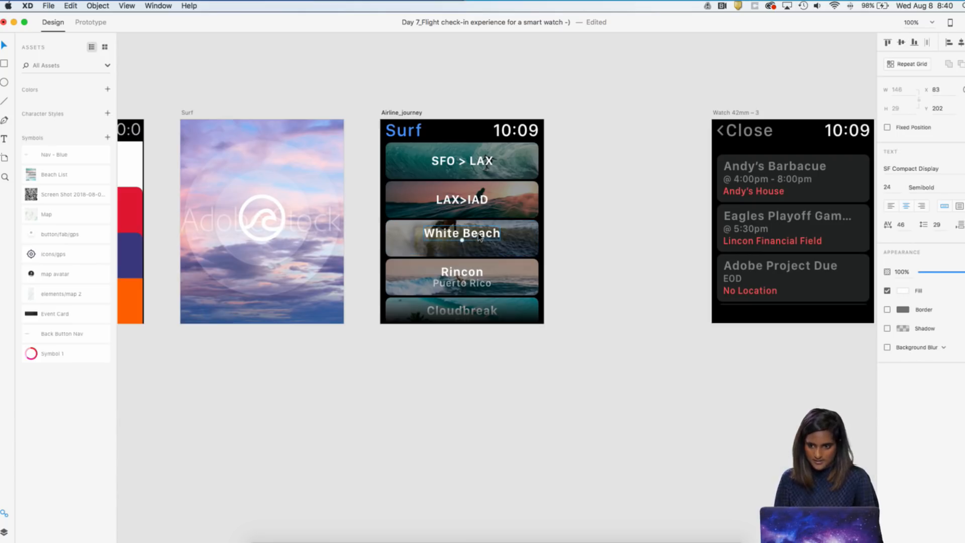
key("shift+Down")
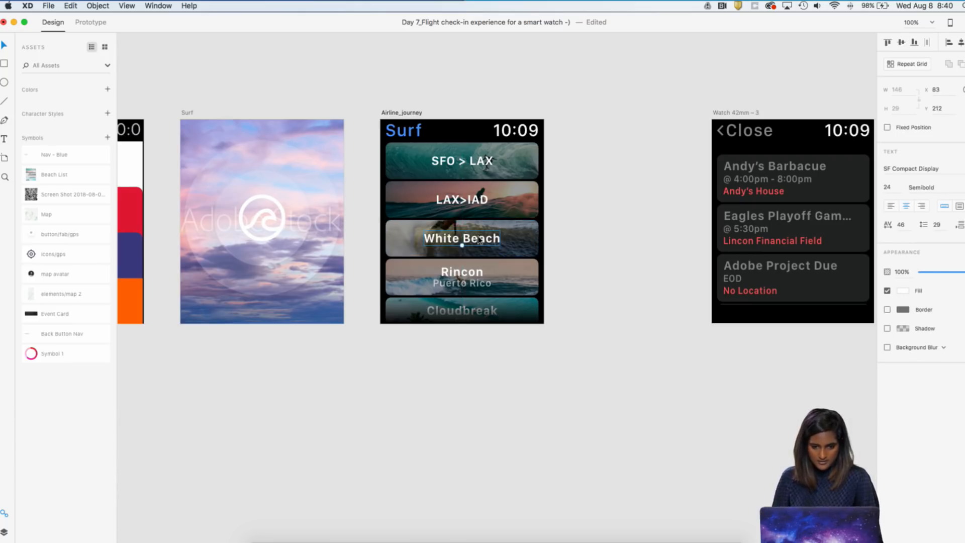
double_click(479, 239)
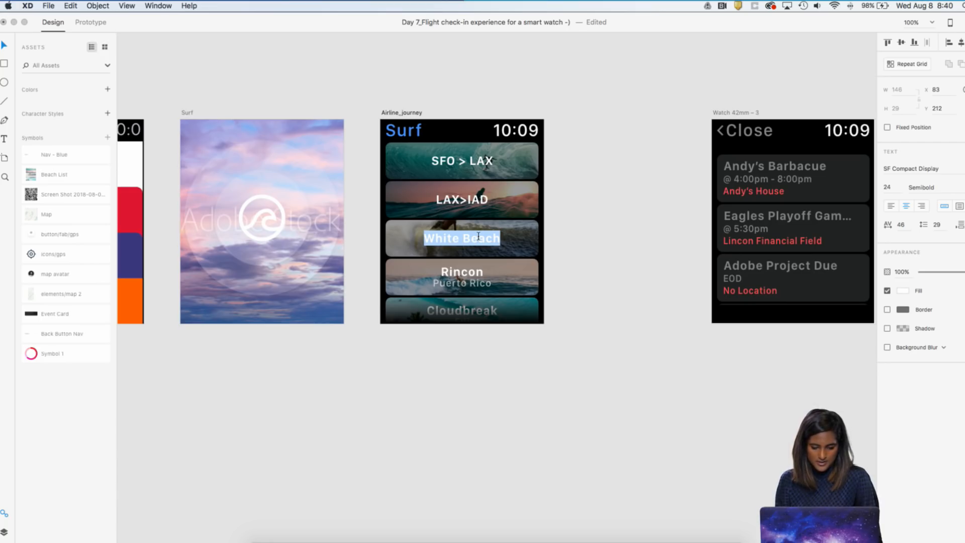
type("CH")
key("BackSpace")
key("BackSpace")
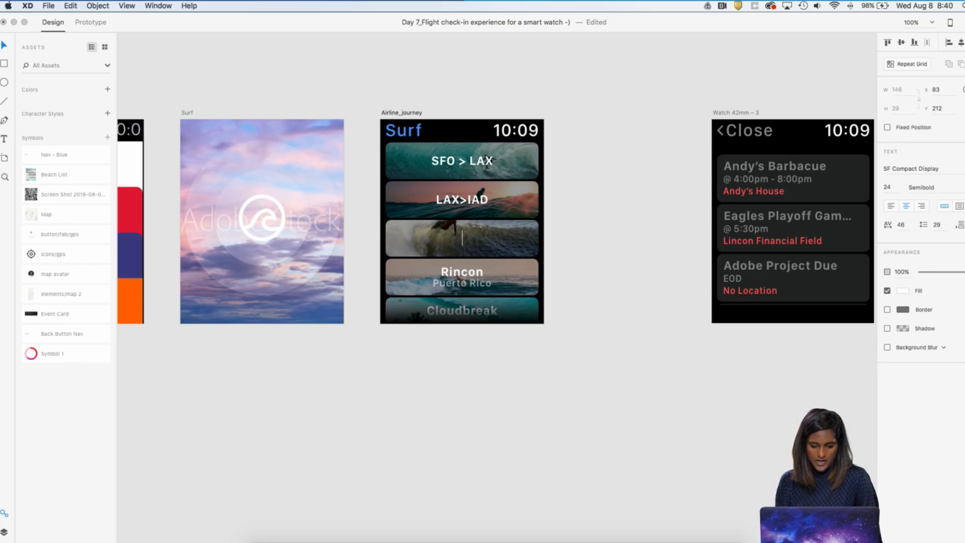
type("IAD>")
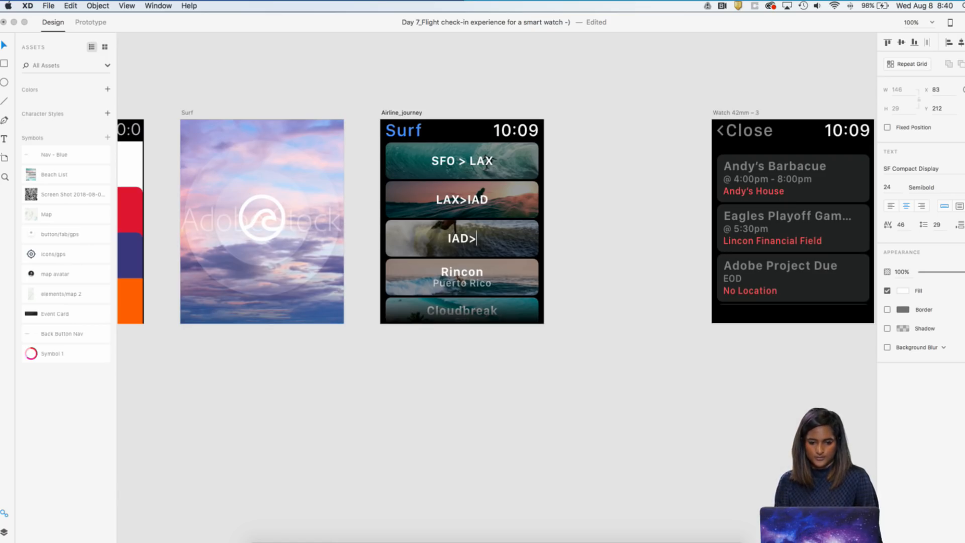
type("LON")
key("Escape")
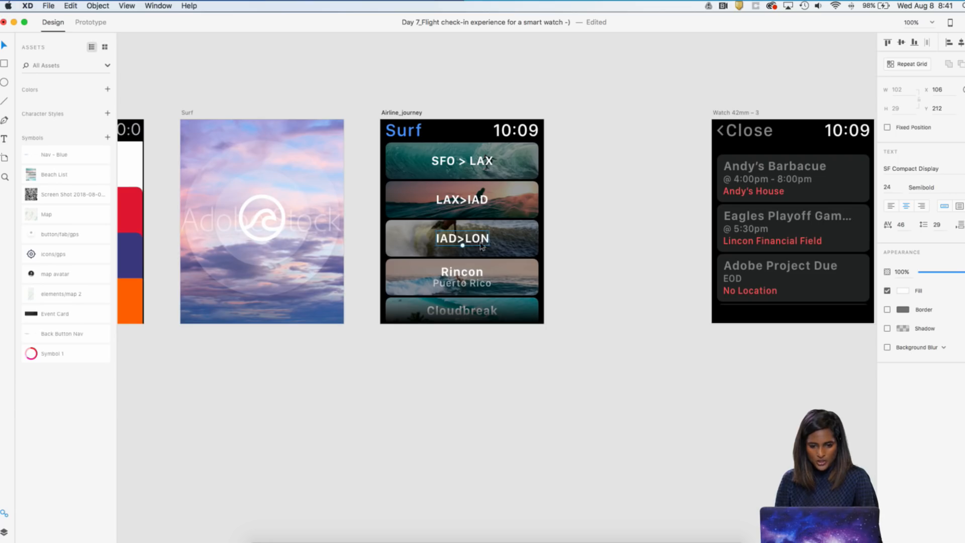
Ungroup the Rincon card and delete its "Puerto Rico" subtitle
left_click(467, 286)
right_click(467, 286)
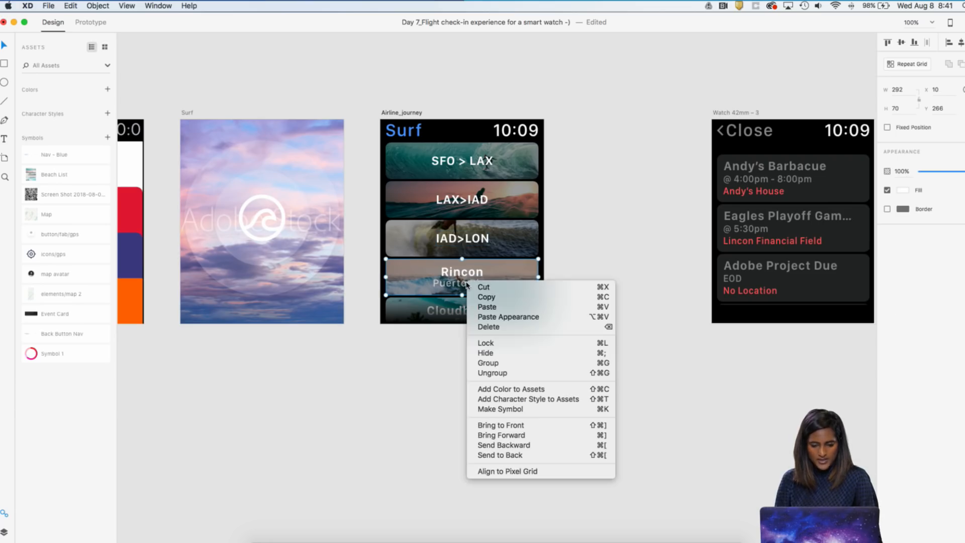
left_click(531, 372)
left_click(500, 286)
key("Delete")
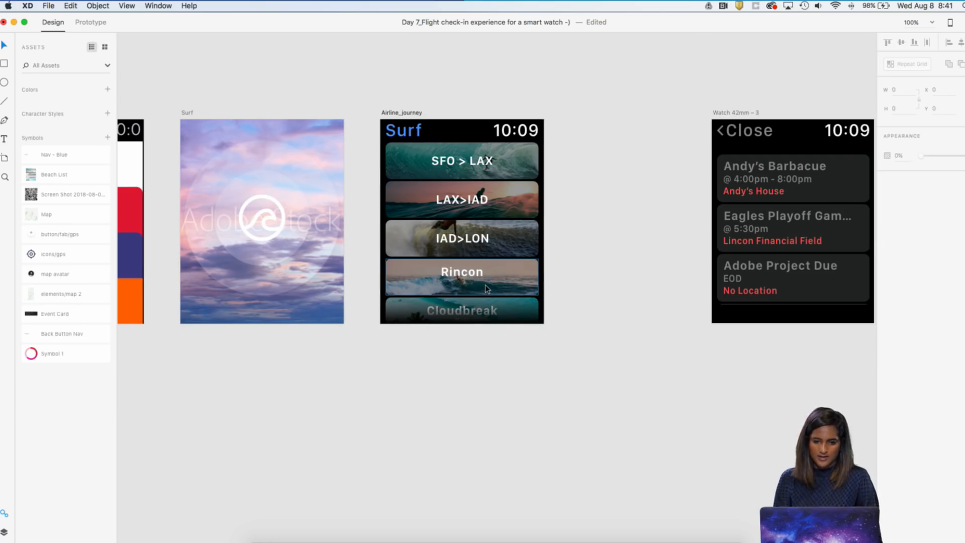
Replace the fourth card's Rincon title with a duplicate of the IAD>LON title, placed on that card at Y 288
left_click(467, 274)
right_click(467, 273)
key("Escape")
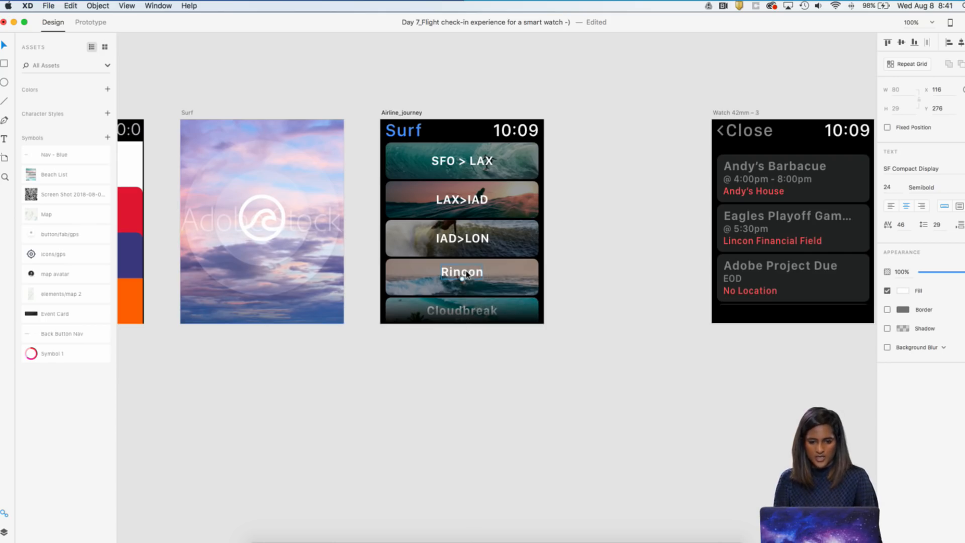
key("Delete")
left_click(462, 241)
key("super+d")
key("shift+Down")
key("shift+Down")
key("shift+Down")
key("shift+Down")
key("shift+Down")
key("shift+Down")
key("shift+Down")
key("shift+Down")
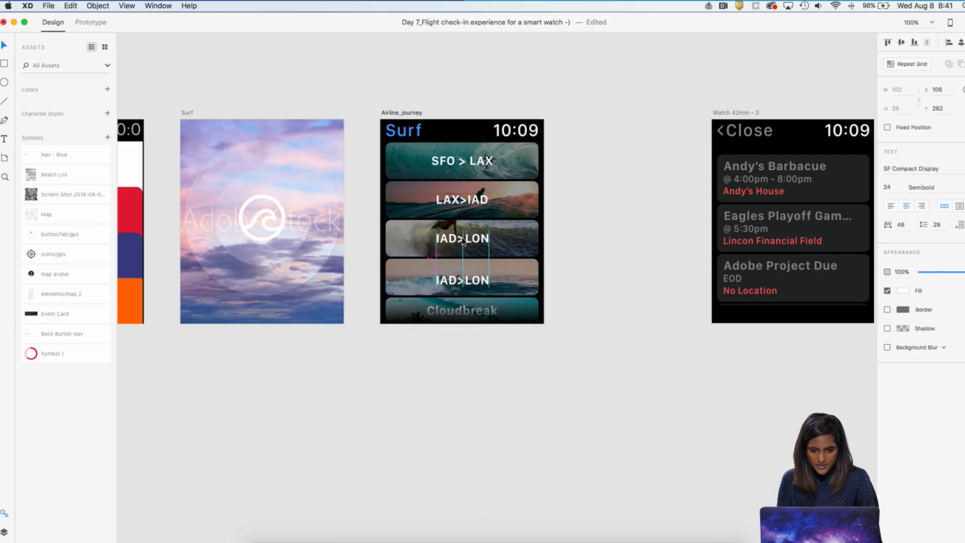
key("Up")
key("Up")
key("Up")
key("Up")
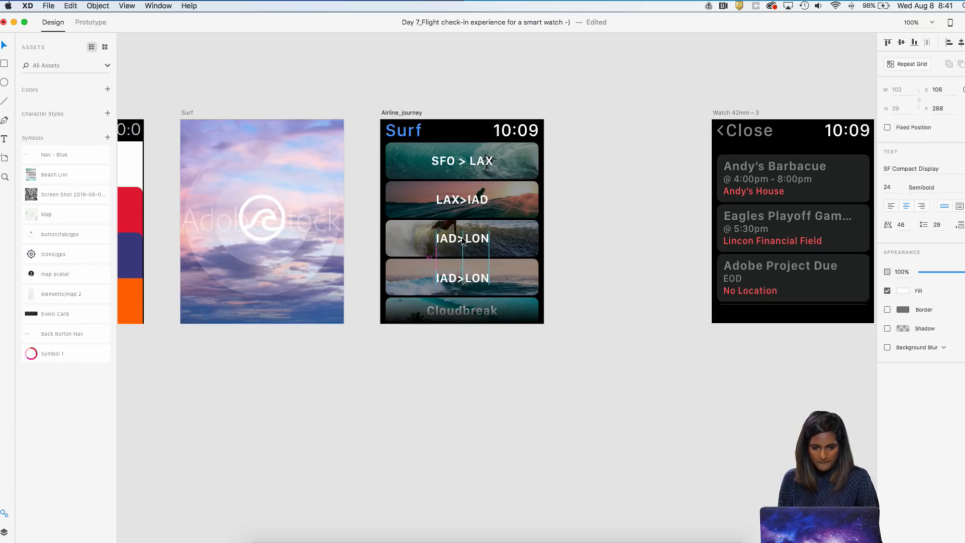
Change the duplicated title on the fourth card to "LON>TIA"
double_click(457, 279)
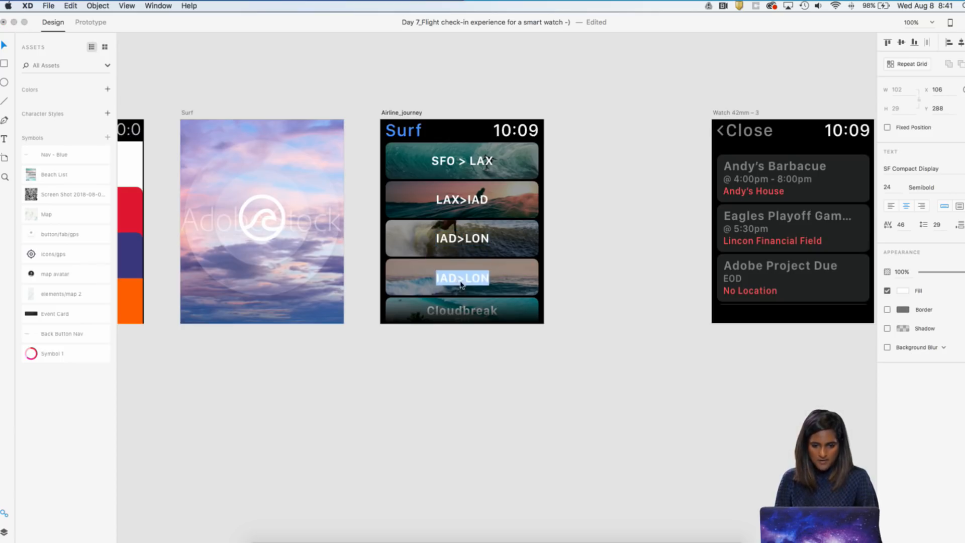
left_click_drag(466, 278, 395, 272)
key("BackSpace")
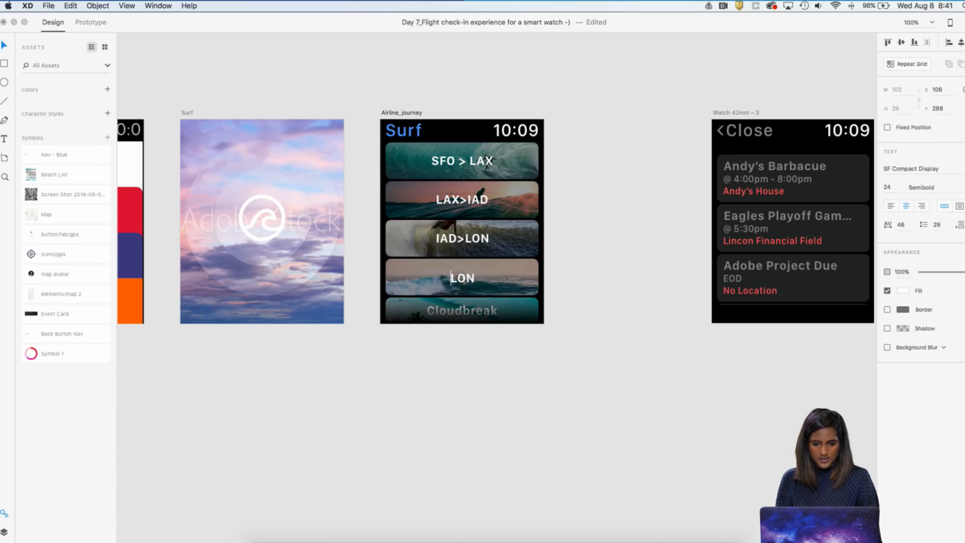
type(">")
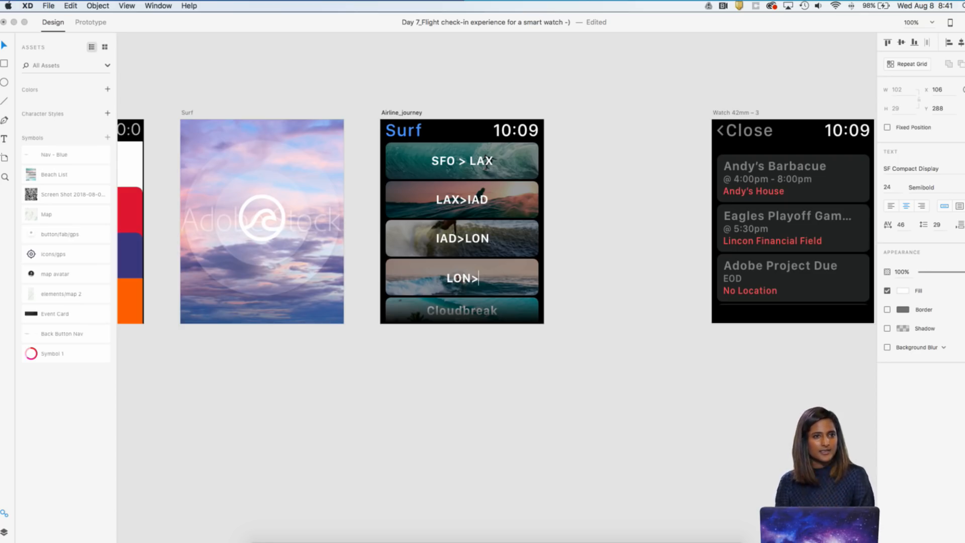
type("tia")
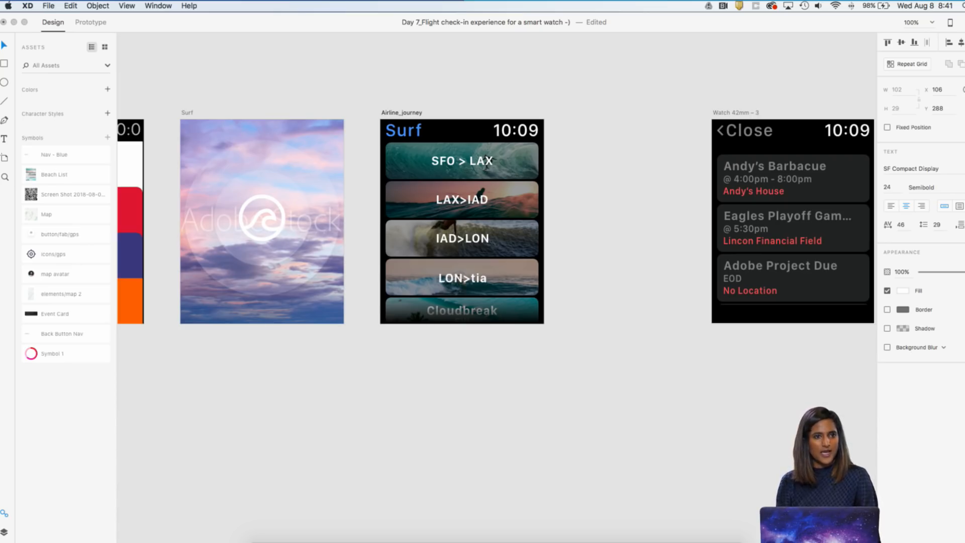
key("BackSpace")
key("BackSpace")
key("BackSpace")
type("TIA")
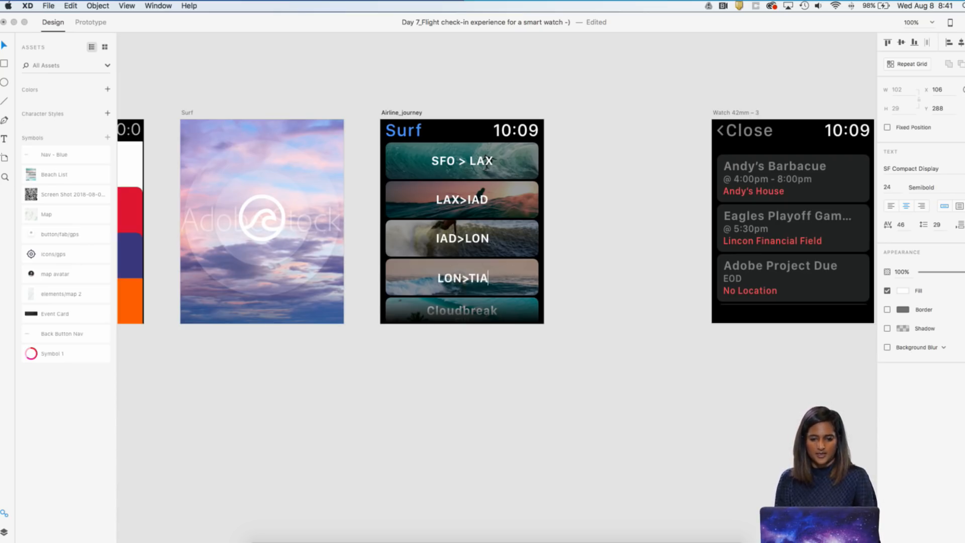
key("Escape")
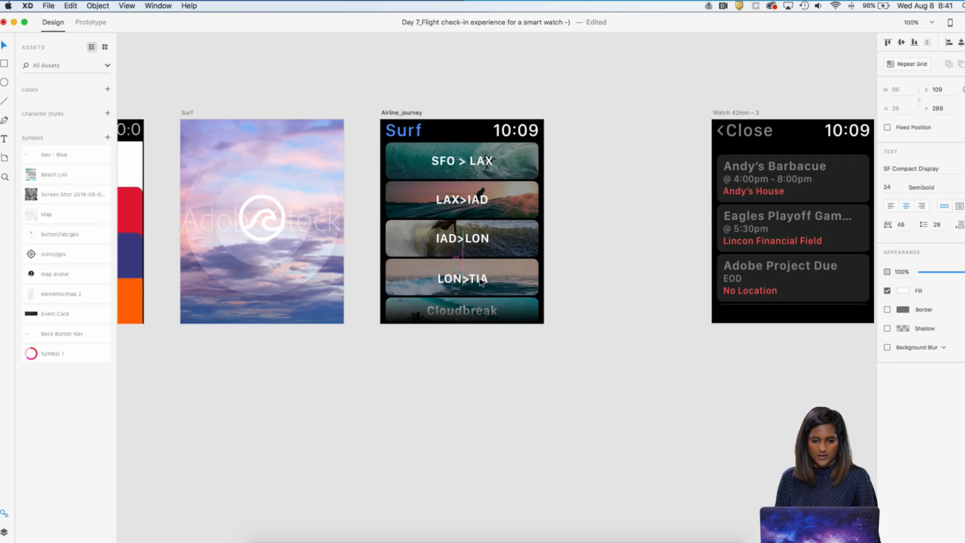
right_click(472, 315)
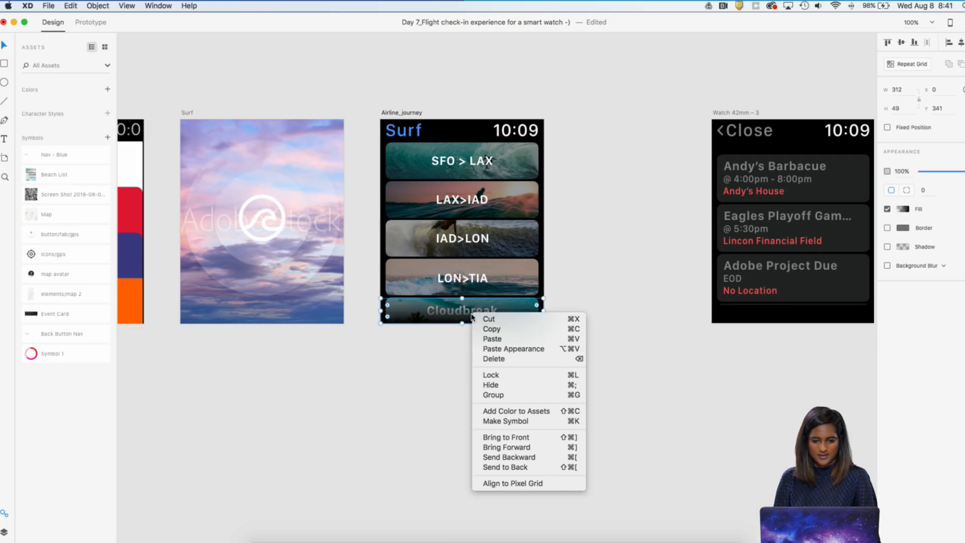
left_click(593, 316)
right_click(468, 314)
left_click(635, 301)
right_click(456, 313)
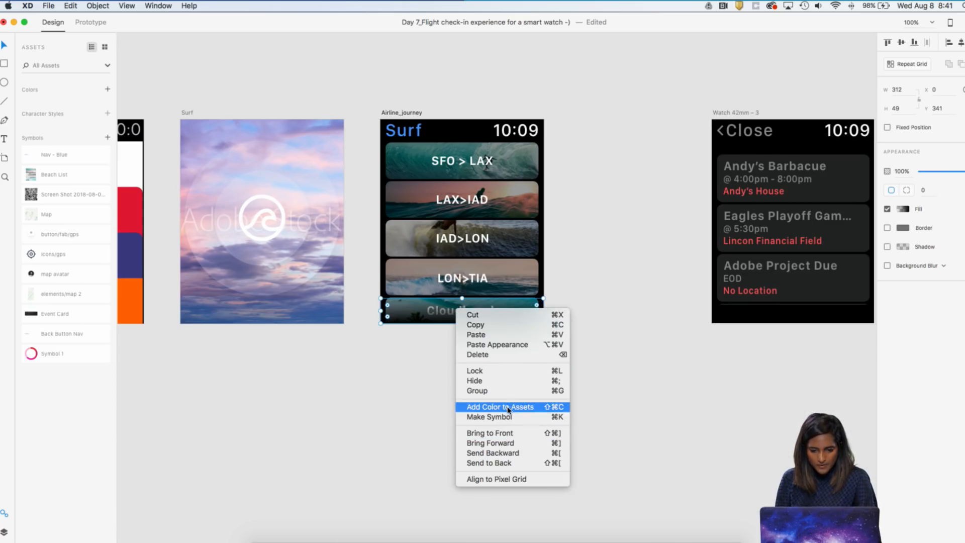
left_click(594, 299)
double_click(467, 312)
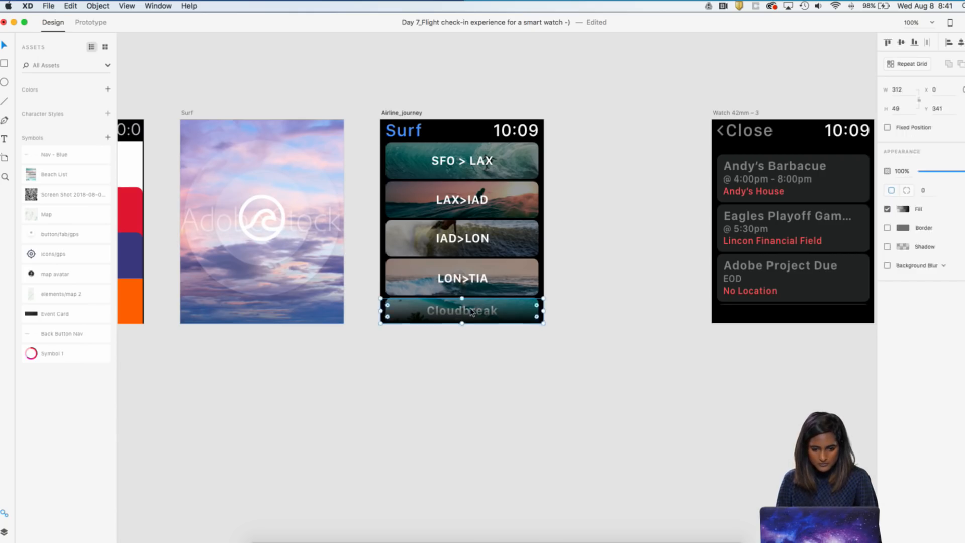
left_click_drag(468, 311, 417, 326)
left_click(483, 302)
right_click(474, 284)
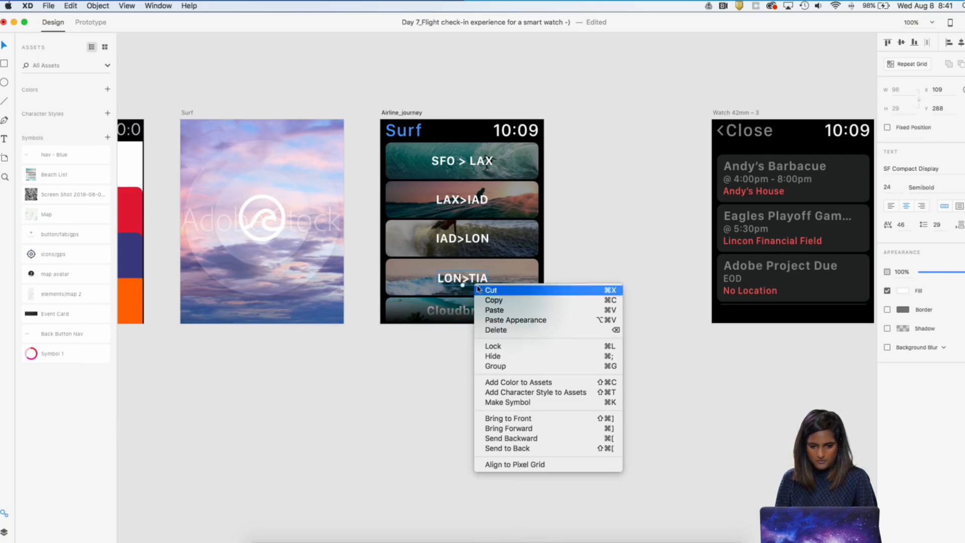
left_click(624, 225)
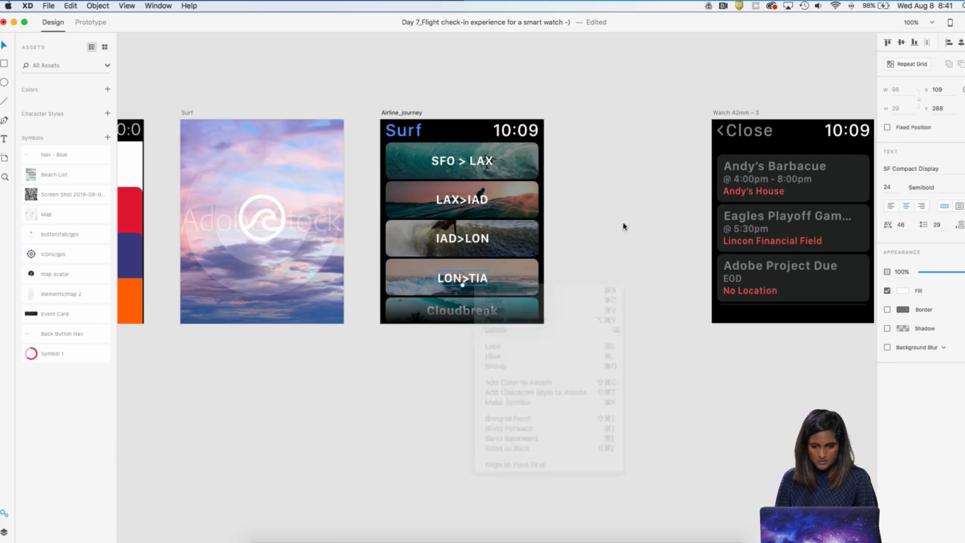
Duplicate the Airline_journey artboard and place the copy in the empty space just to its right
key("super+minus")
left_click_drag(656, 162, 544, 164)
left_click(634, 164)
key("super+plus")
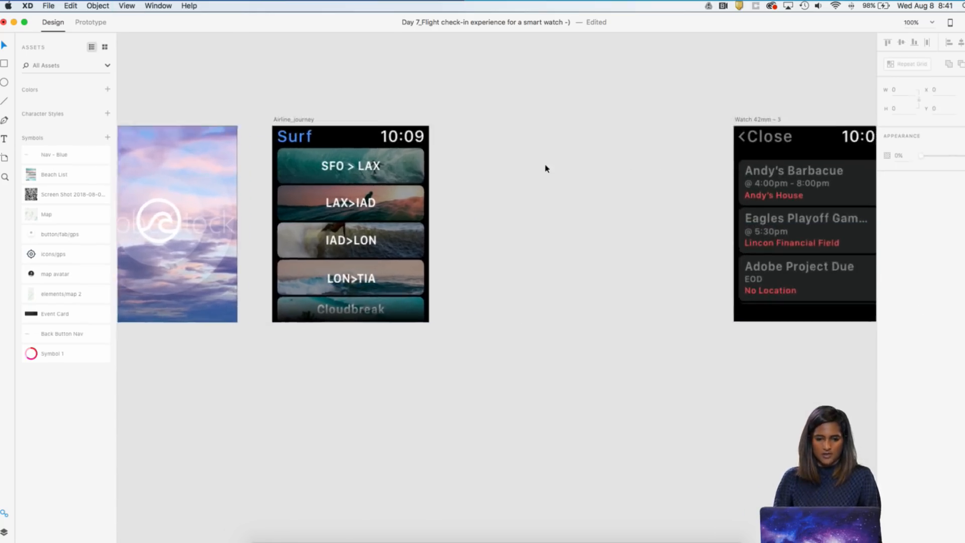
double_click(274, 112)
left_click(439, 89)
left_click(294, 116)
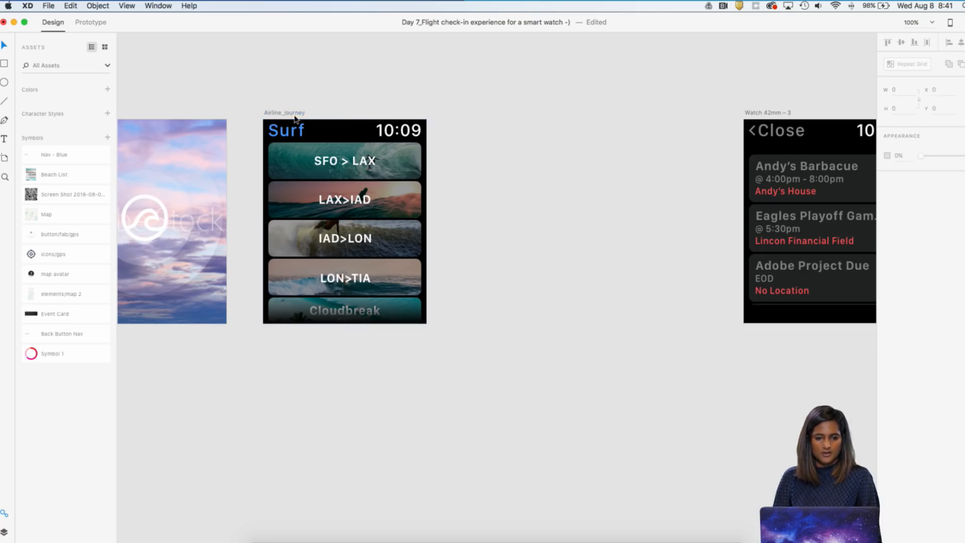
left_click(292, 113)
left_click_drag(292, 115, 485, 114)
Rename the duplicated artboard as sfo_lax
double_click(477, 112)
type("sfo_")
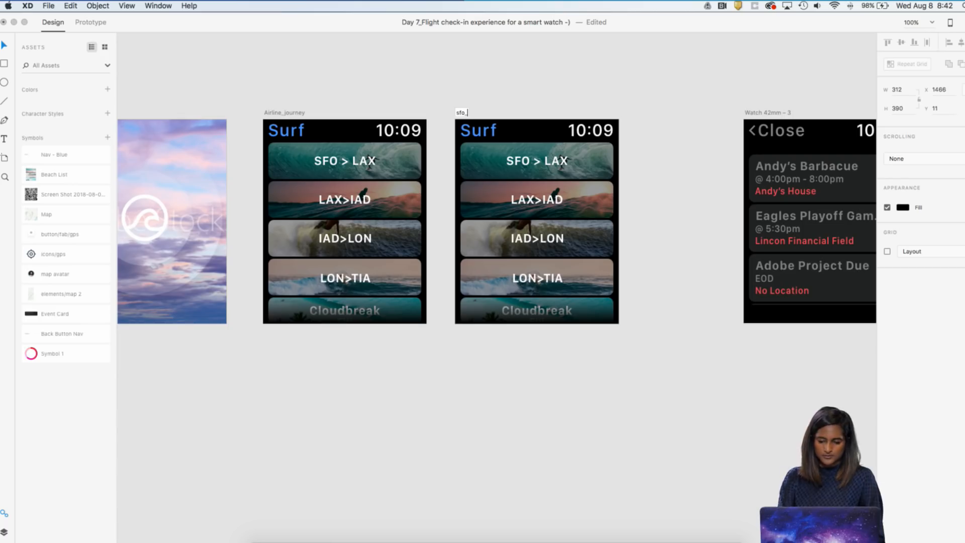
left_click(553, 93)
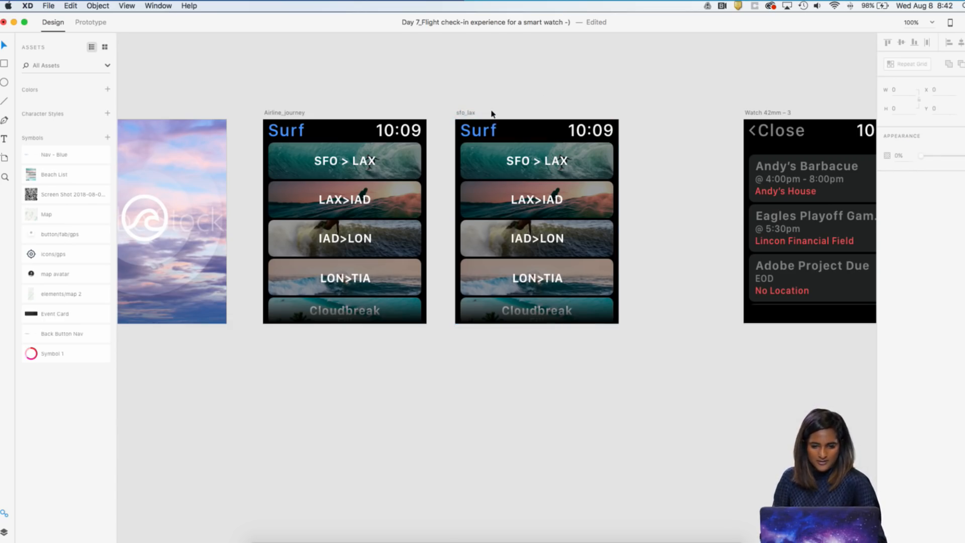
Delete all the flight route cards from the sfo_lax artboard, leaving only the Surf header and clock
key("super+plus")
scroll(498, 114, "up", 4)
key("super+minus")
left_click_drag(625, 393, 469, 271)
key("Delete")
left_click(539, 235)
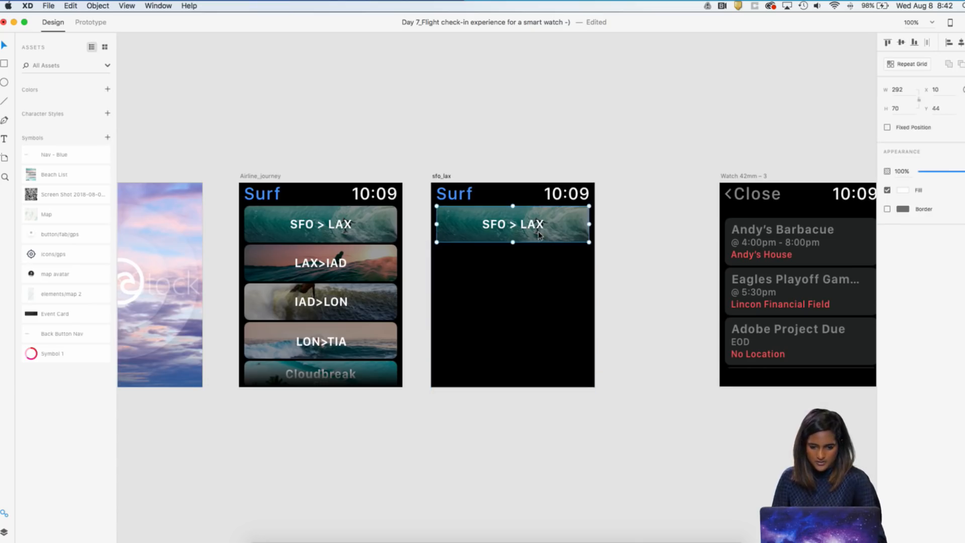
key("Delete")
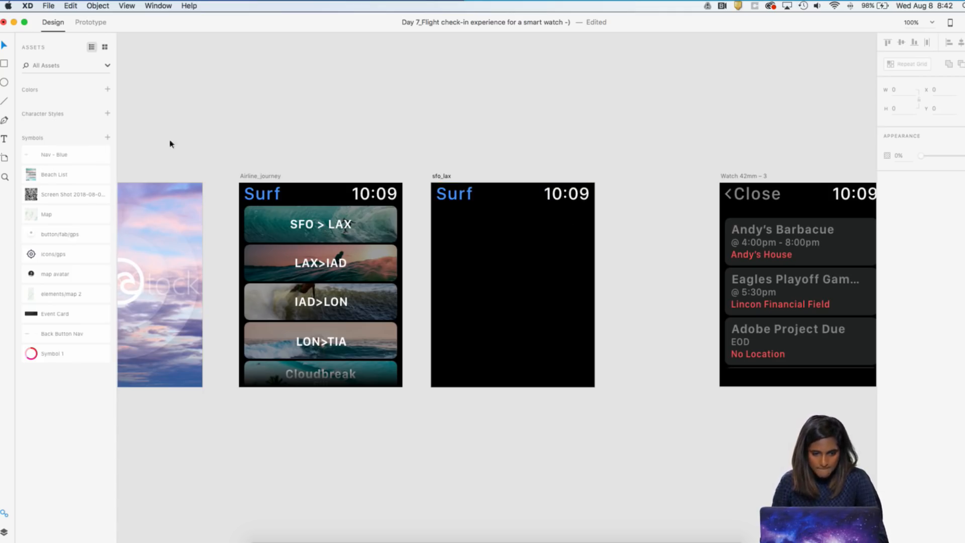
Ungroup the Surf header symbol on the sfo_lax artboard
left_click(3, 65)
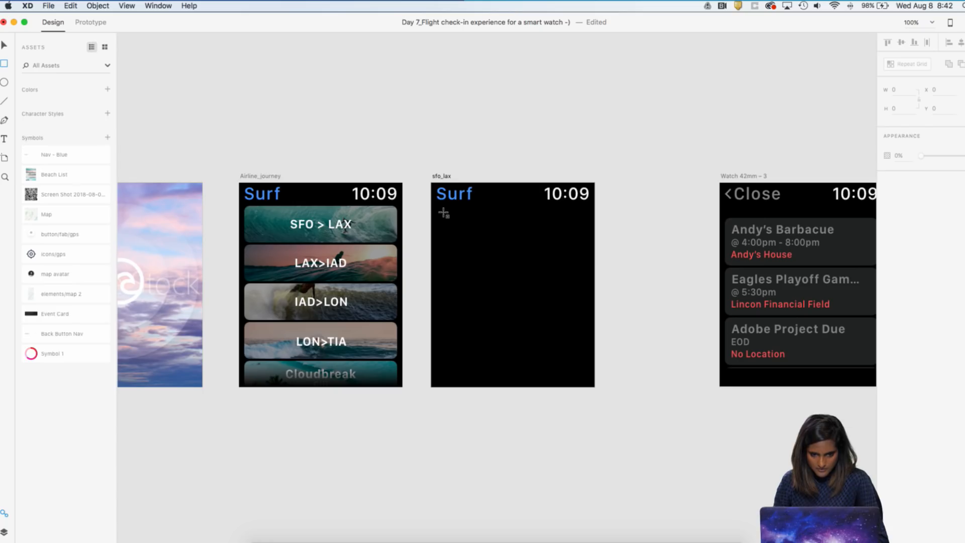
key("v")
left_click(453, 199)
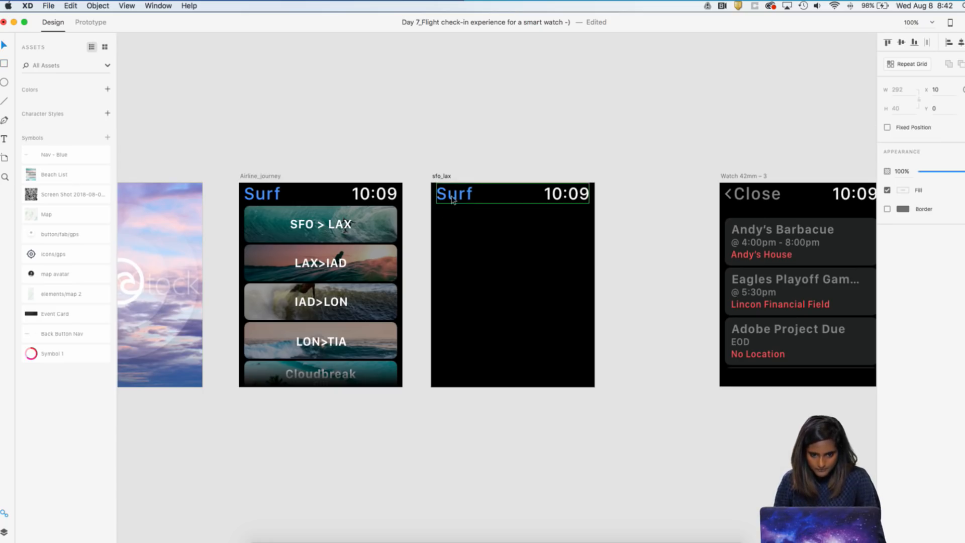
right_click(452, 199)
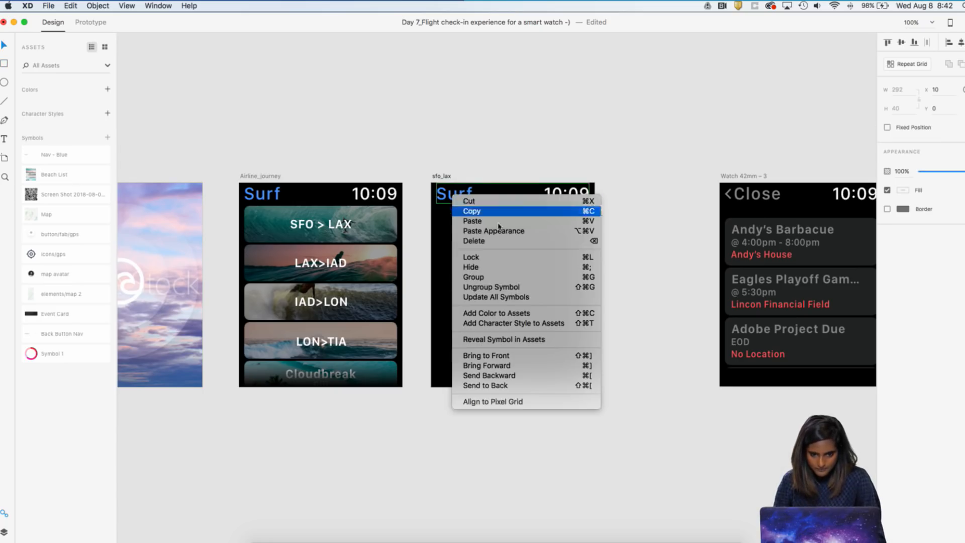
left_click(523, 288)
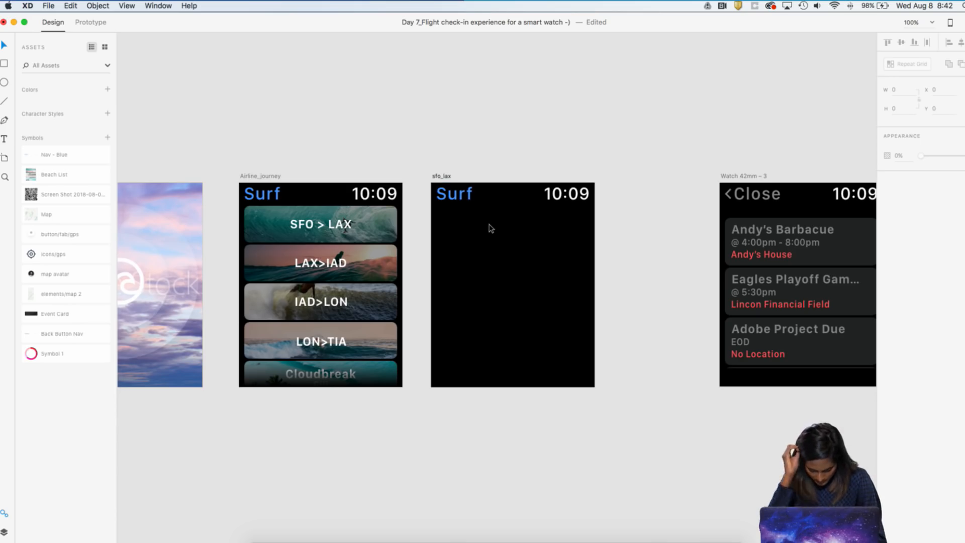
Add the text "7:00" in the upper half of the sfo_lax artboard
scroll(491, 228, "up", 2)
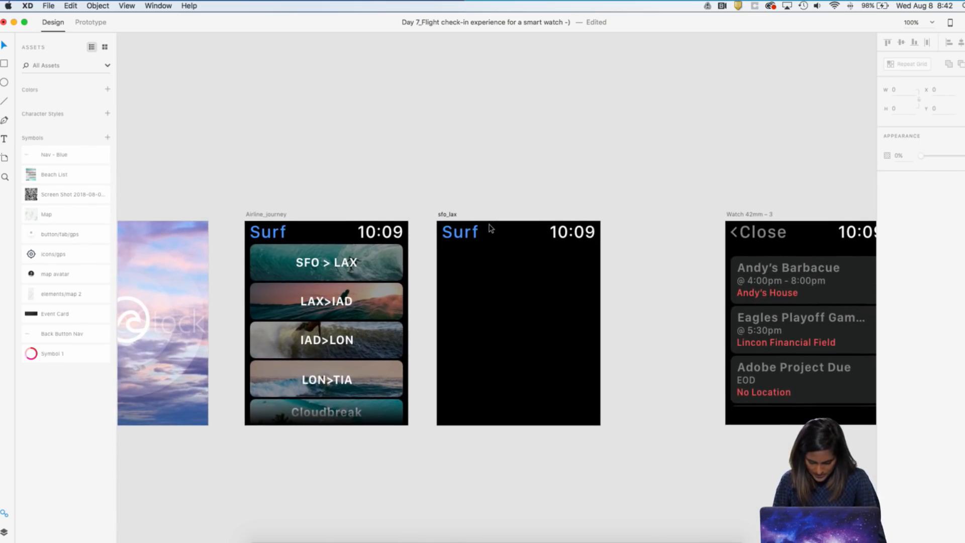
scroll(490, 227, "right", 2)
key("t")
left_click(458, 288)
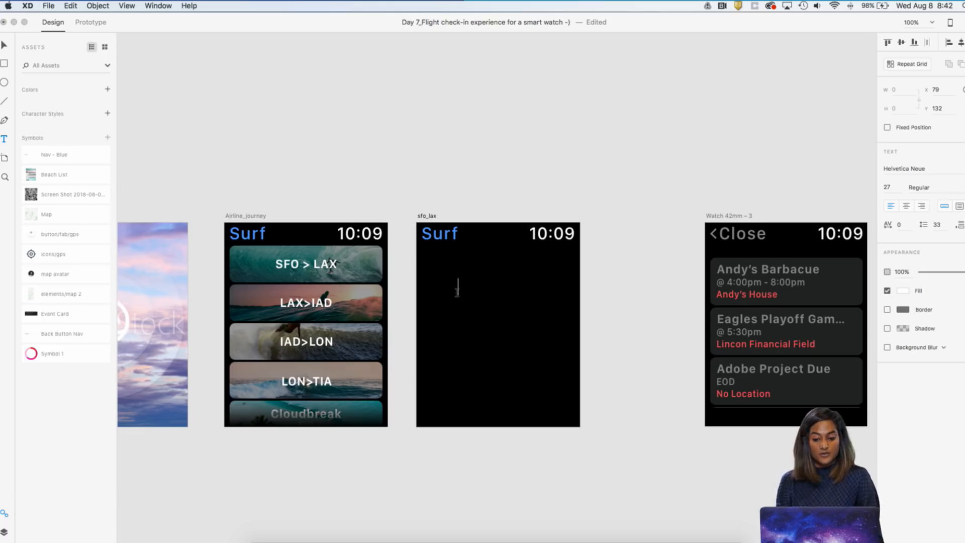
type("7")
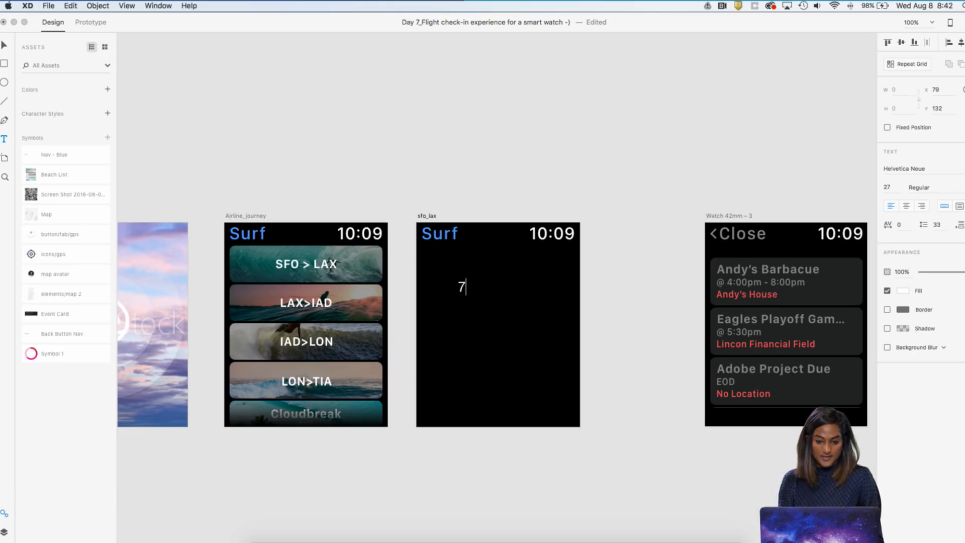
type(":00")
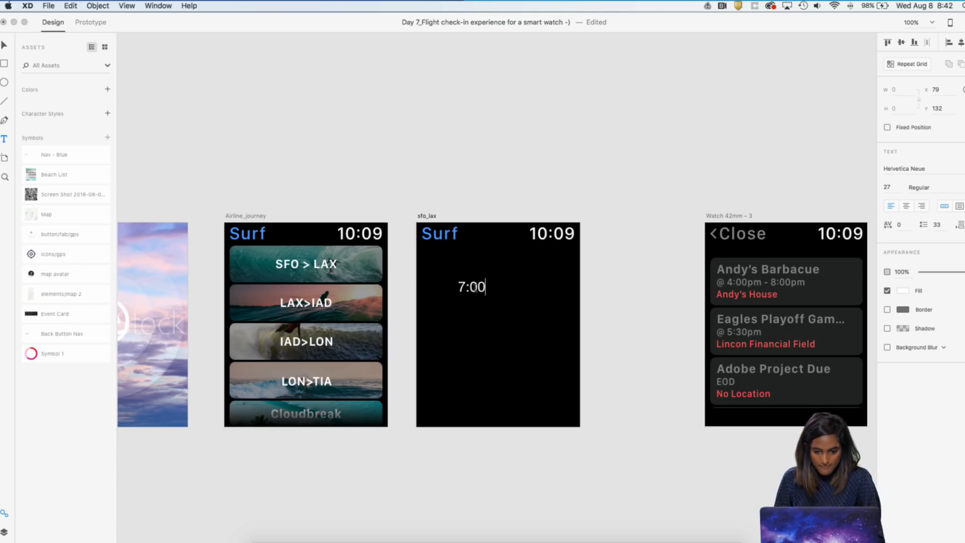
Enlarge the 7:00 time to font size 85 and center it at X 74, Y 96 on the artboard
key("Escape")
left_click_drag(470, 295, 495, 296)
mouse_move(496, 300)
left_mouse_down()
mouse_move(495, 330)
mouse_move(507, 306)
left_mouse_up()
left_click(507, 338)
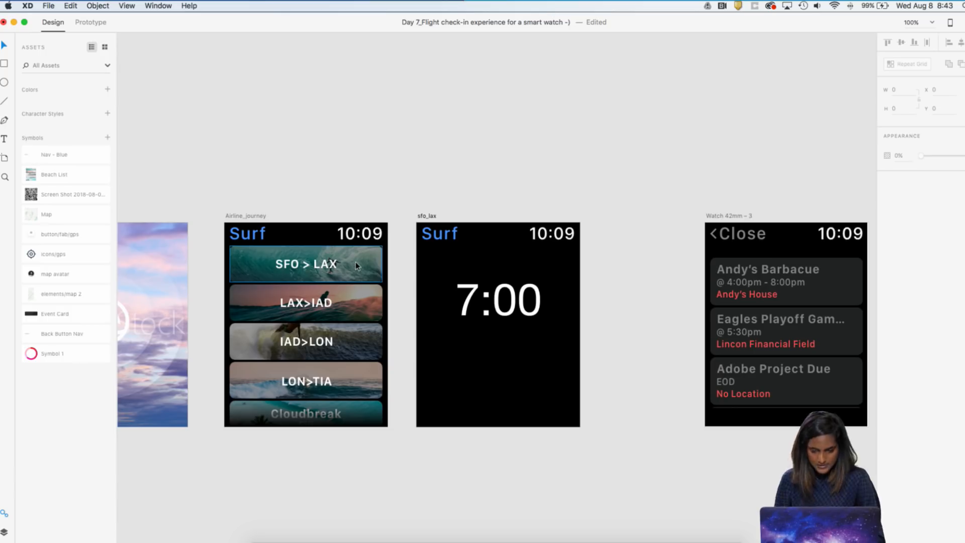
Add the text "before check in" at font size 21 directly beneath the 7:00 time, at X 84, Y 195
scroll(452, 340, "down", 1)
left_click(434, 336)
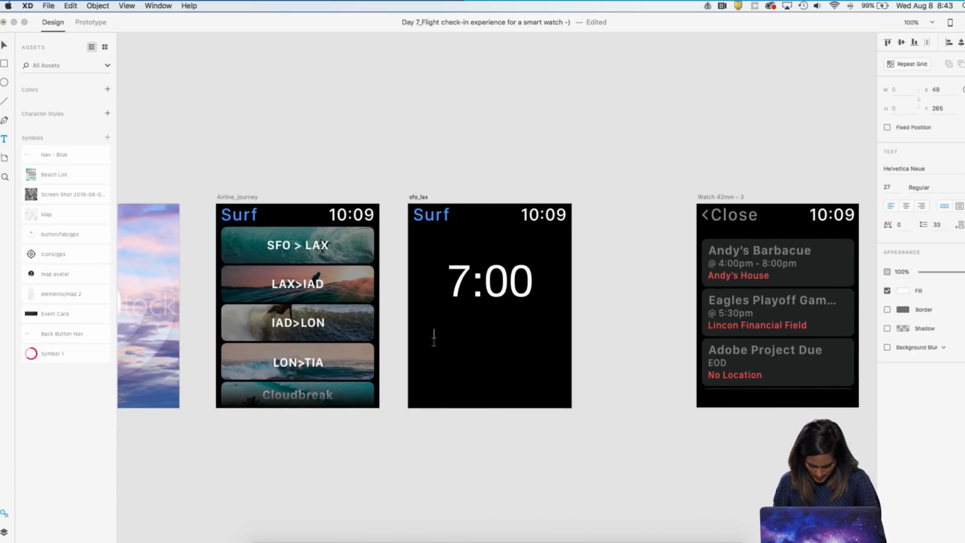
type("befor")
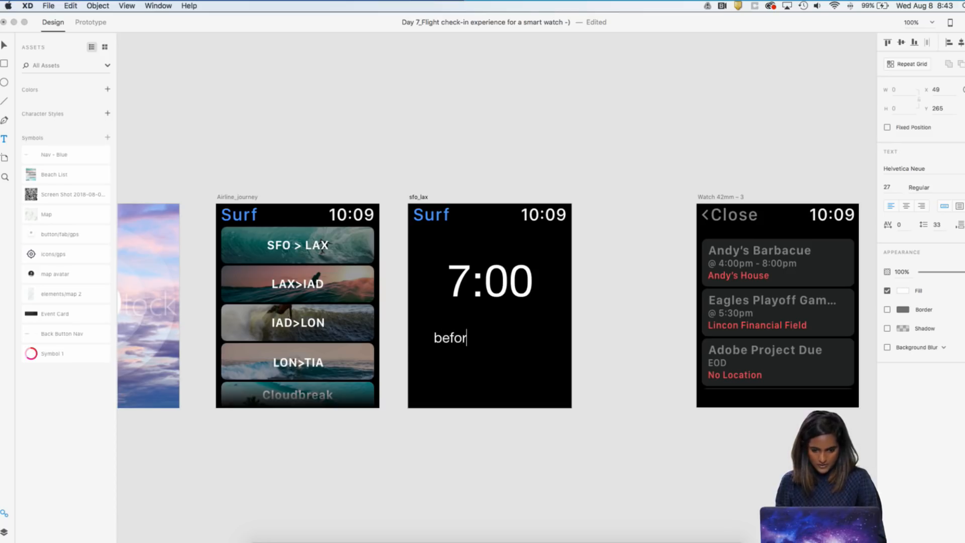
type("e check in")
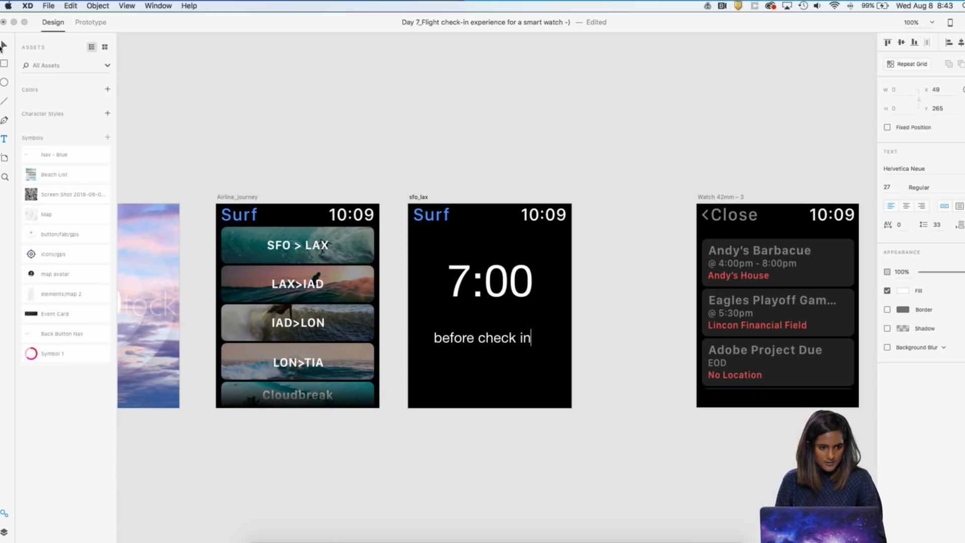
key("Escape")
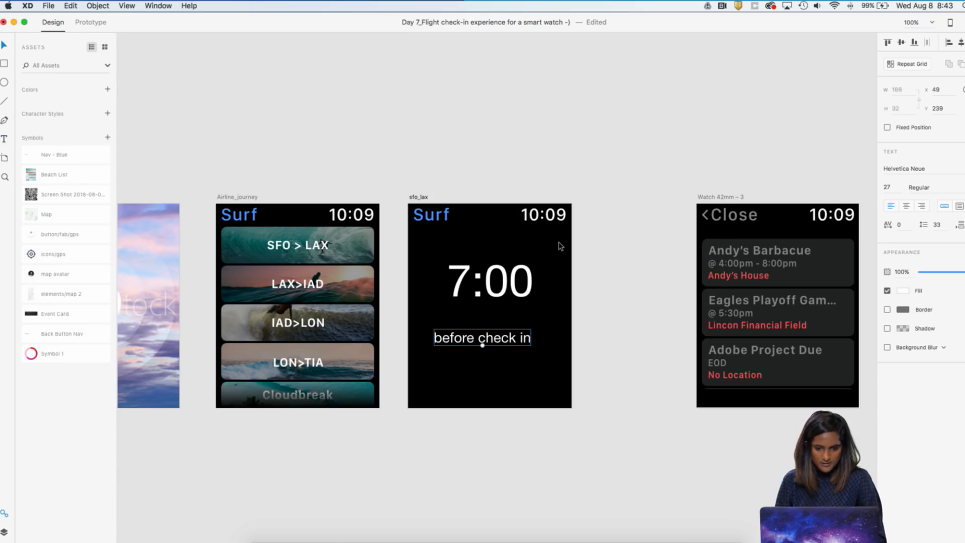
left_click_drag(503, 341, 489, 321)
left_click(491, 330)
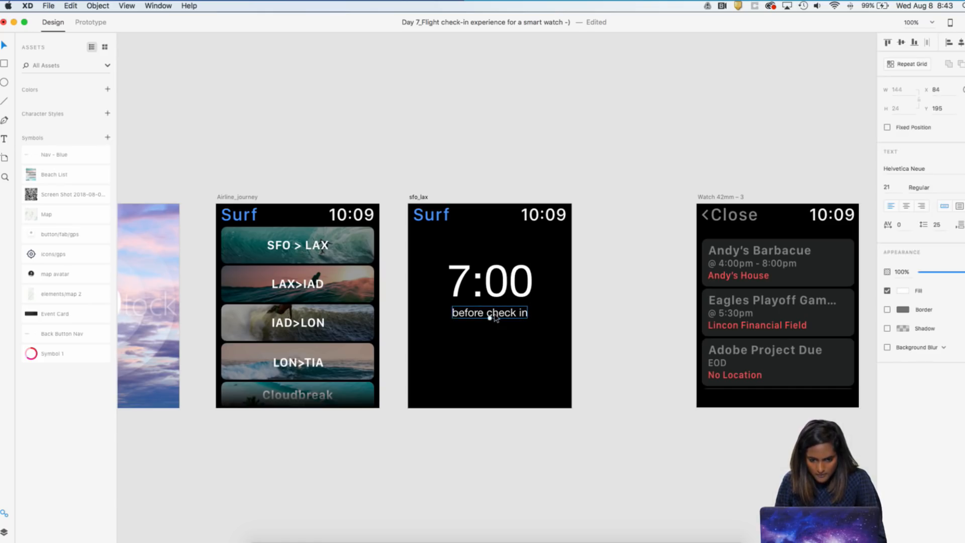
double_click(491, 317)
left_click(498, 333)
double_click(498, 312)
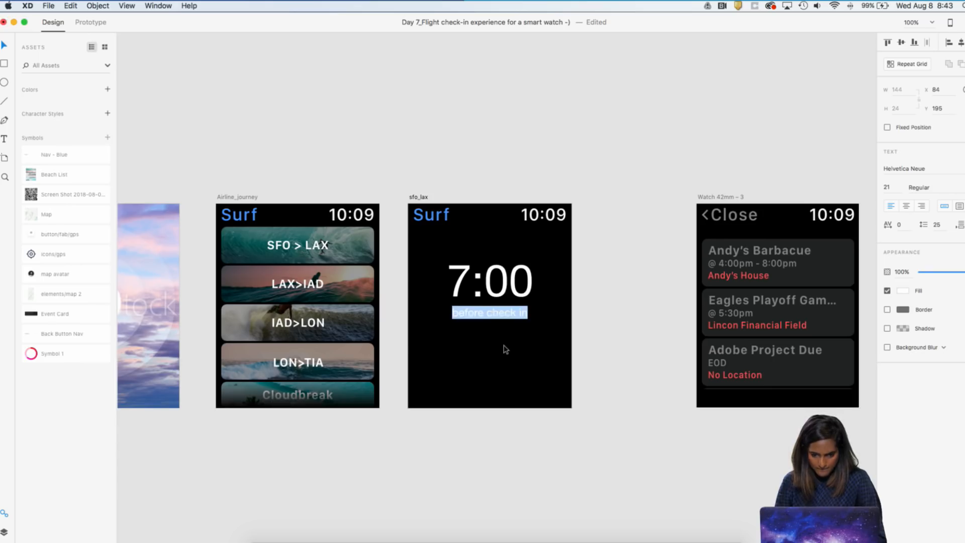
left_click(504, 346)
left_click(500, 327)
left_click(500, 315)
double_click(499, 315)
left_click(523, 363)
double_click(521, 289)
left_click(508, 326)
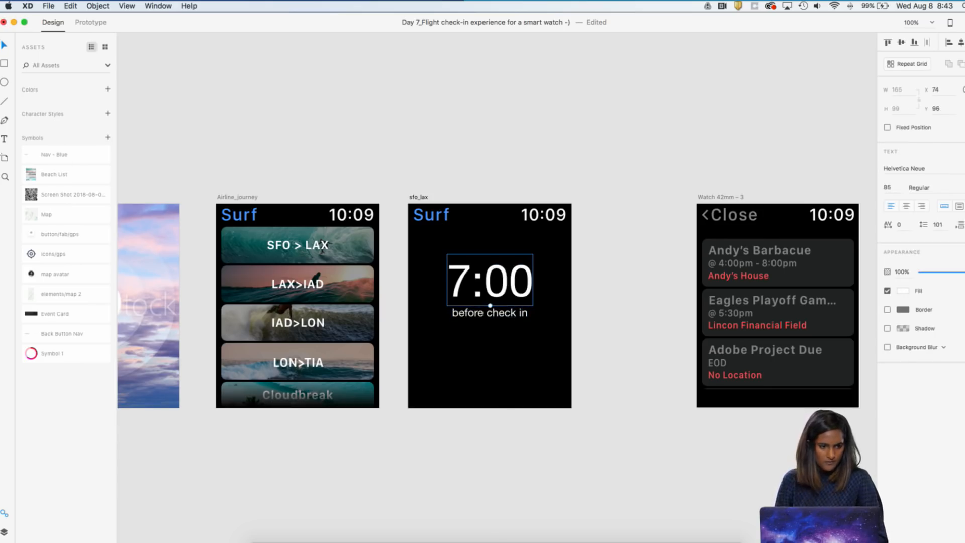
Add an "AM" label at font size 16 beside the upper-right corner of the 7:00 time, at X 240, Y 113
key("t")
left_click(442, 344)
type("AM")
key("Escape")
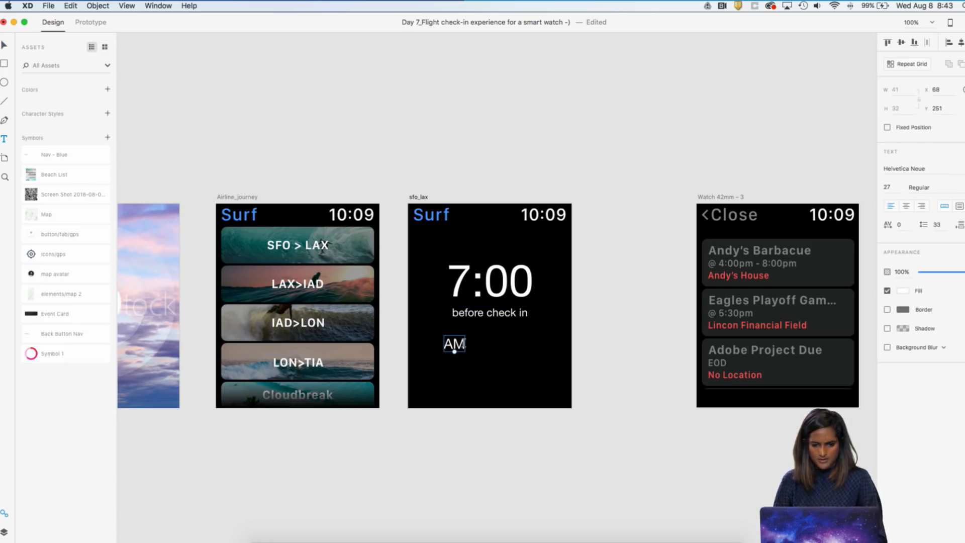
left_click(3, 48)
left_click_drag(536, 407, 548, 272)
left_click(456, 349)
left_click(485, 355)
left_click(547, 285)
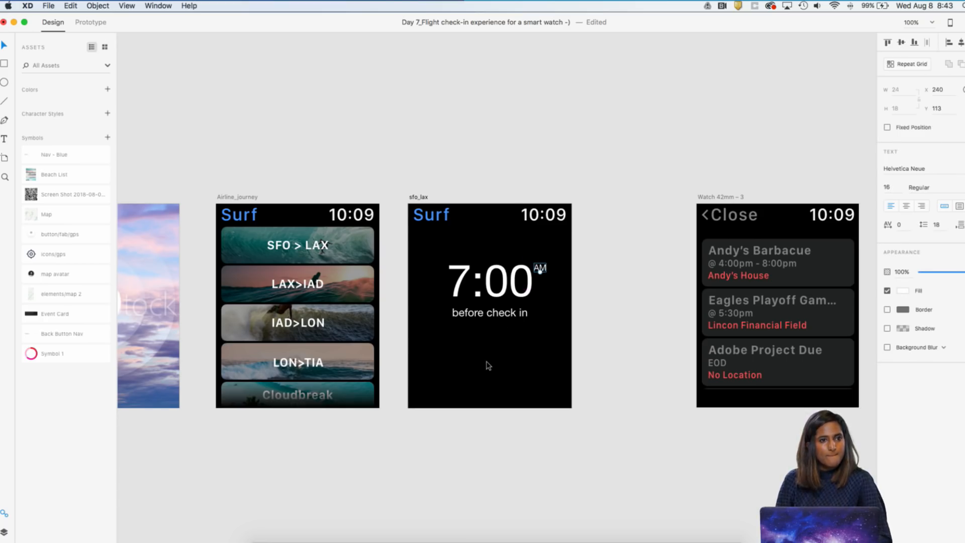
Add the text "SFO" at font size 27 in the lower-left area of the sfo_lax artboard
scroll(488, 360, "right", 3)
scroll(461, 278, "down", 5)
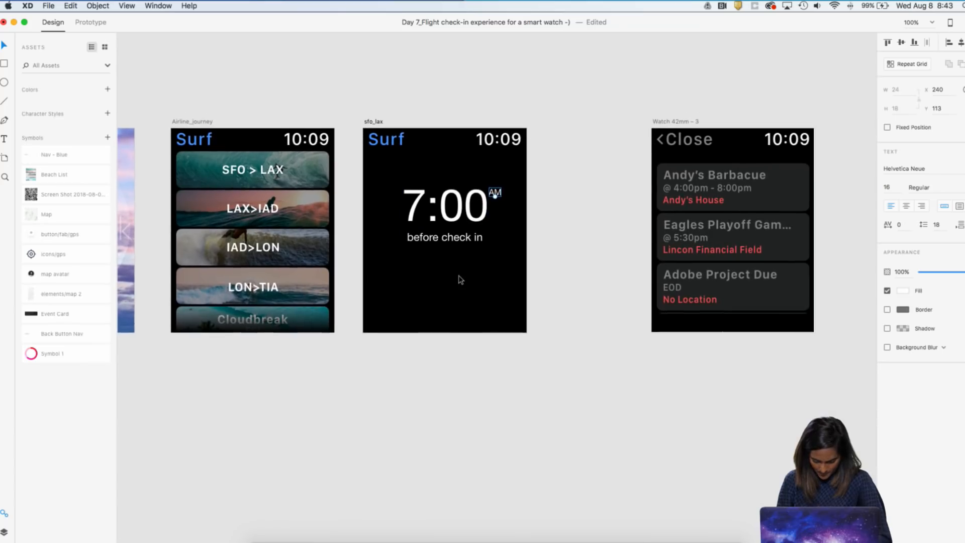
scroll(402, 292, "left", 2)
scroll(402, 292, "down", 1)
left_click(402, 286)
type("sfo")
key("BackSpace")
key("BackSpace")
key("BackSpace")
type("SFO >")
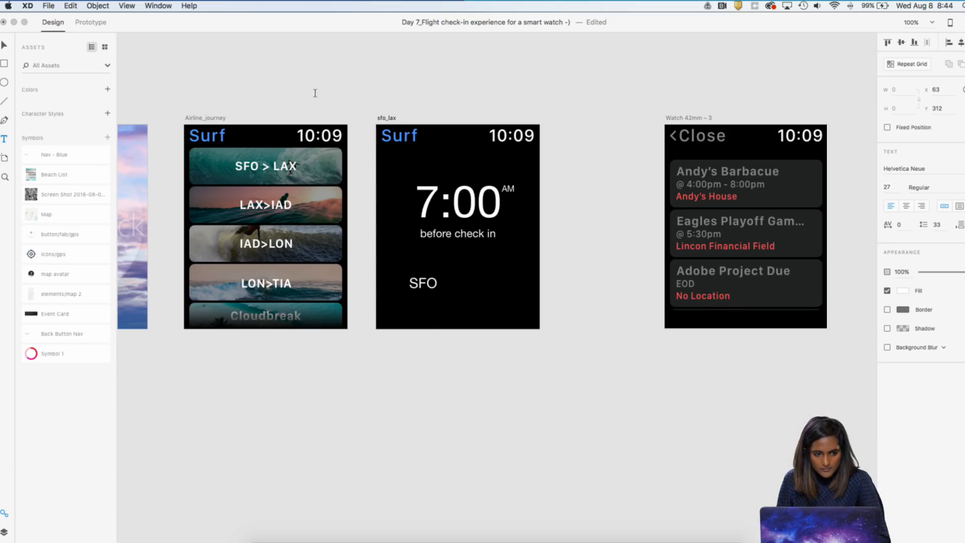
key("Escape")
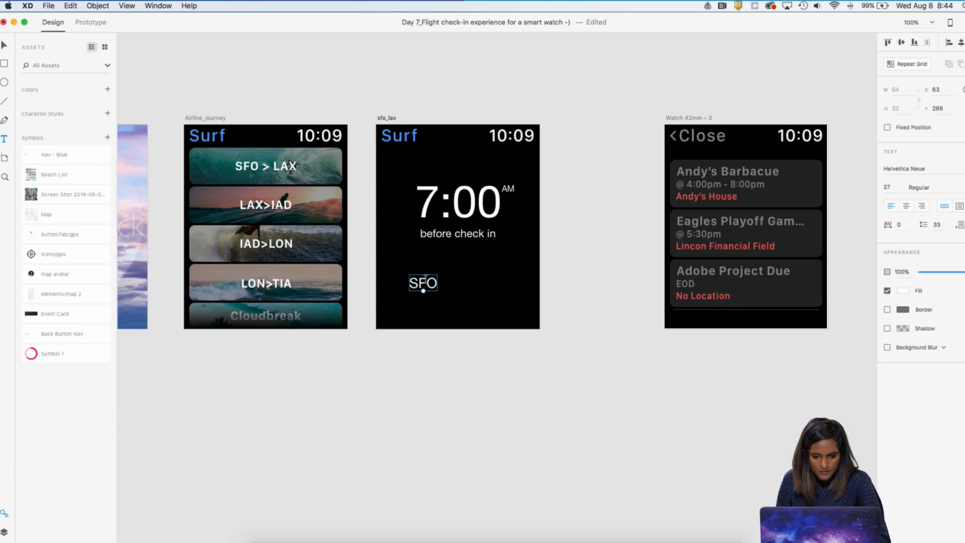
Duplicate the SFO label to the right at X 215, Y 285 and change the copy's text to "LAX"
left_click(3, 46)
left_click_drag(419, 283, 491, 283)
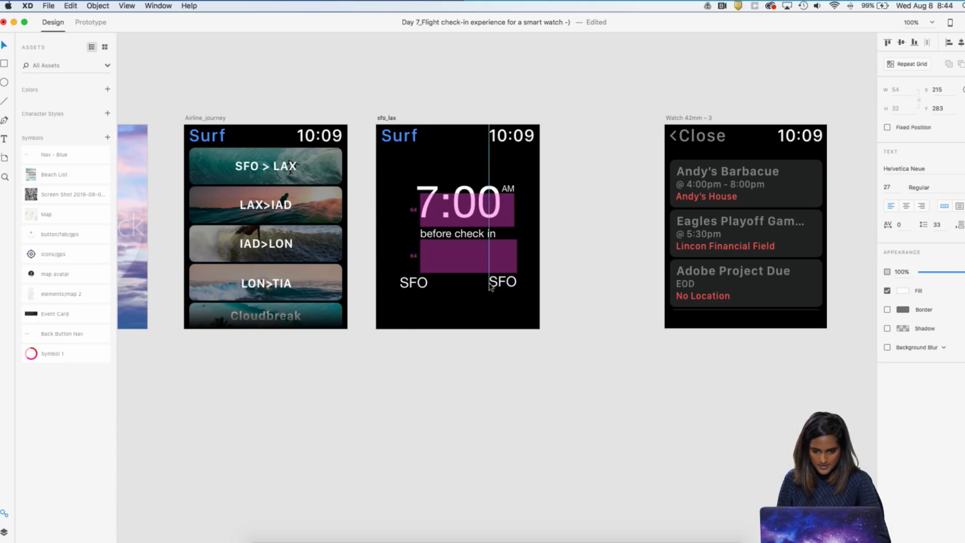
double_click(490, 284)
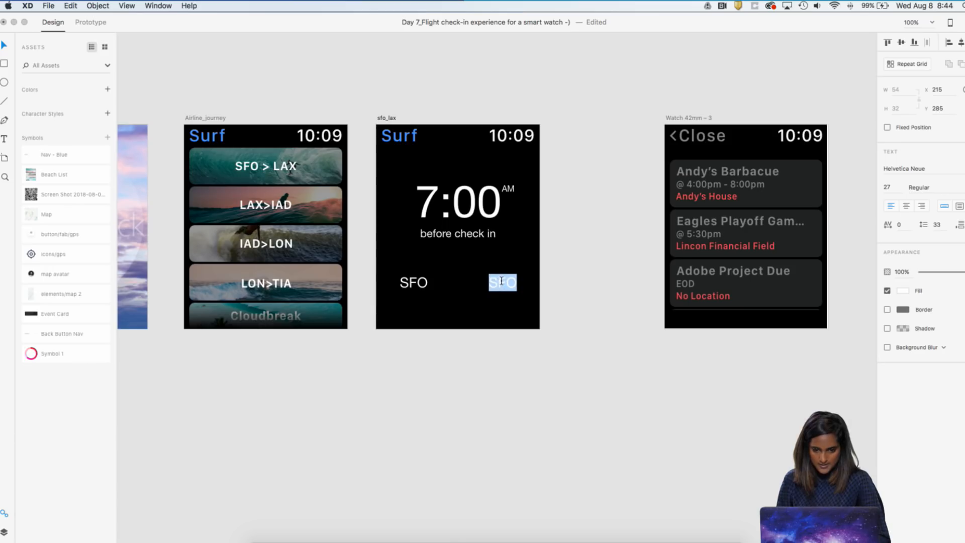
key("Escape")
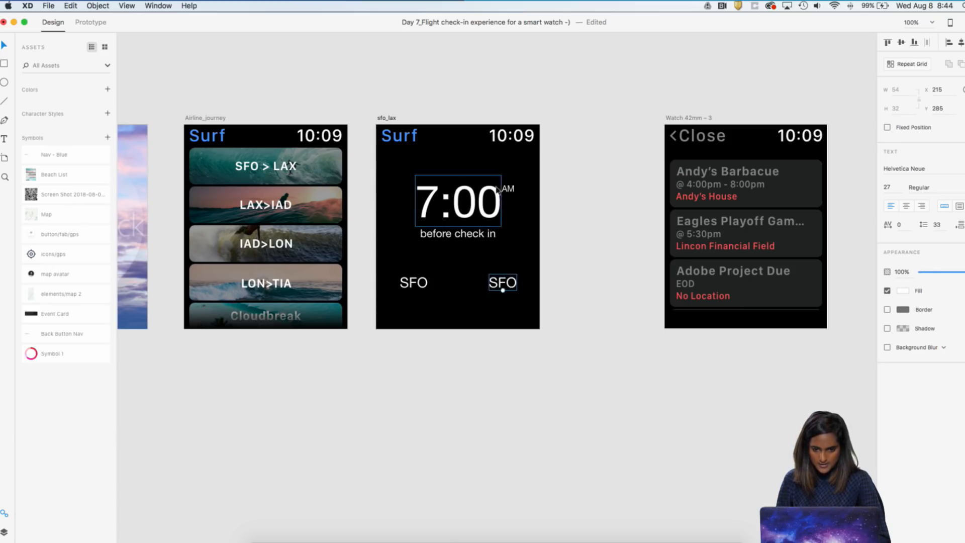
key("Escape")
left_click(503, 283)
double_click(503, 283)
type("LAX")
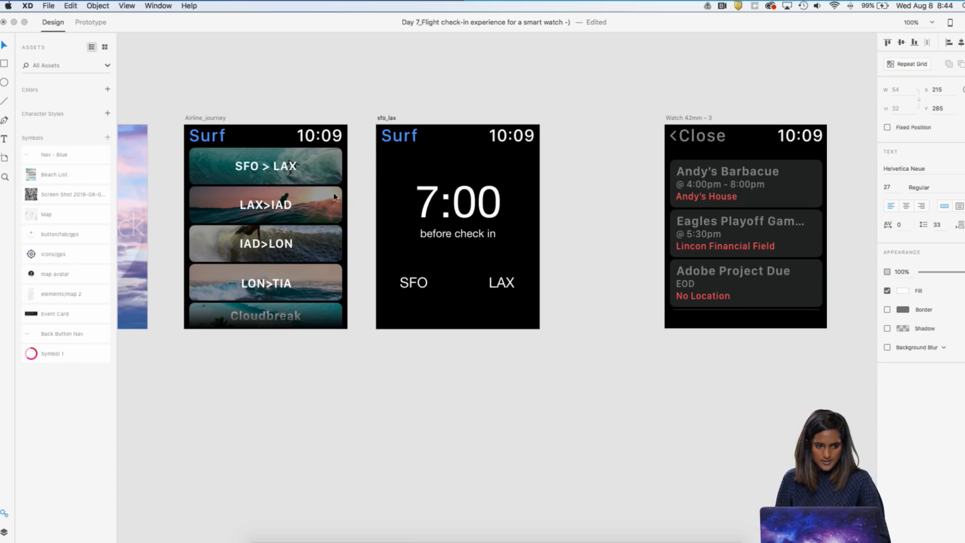
left_click(656, 123)
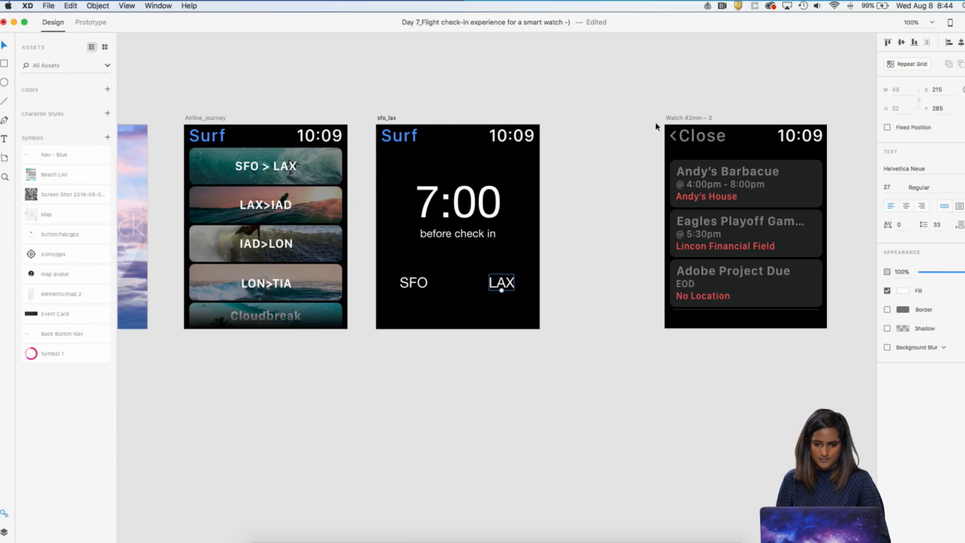
Draw a horizontal line about 65 px long between the SFO and LAX labels with the Pen tool
key("super+2")
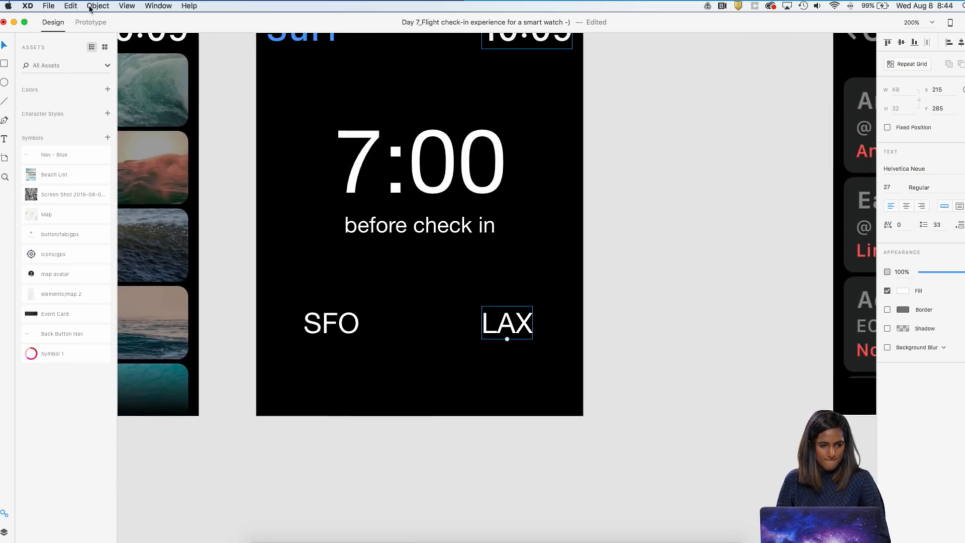
left_click(6, 126)
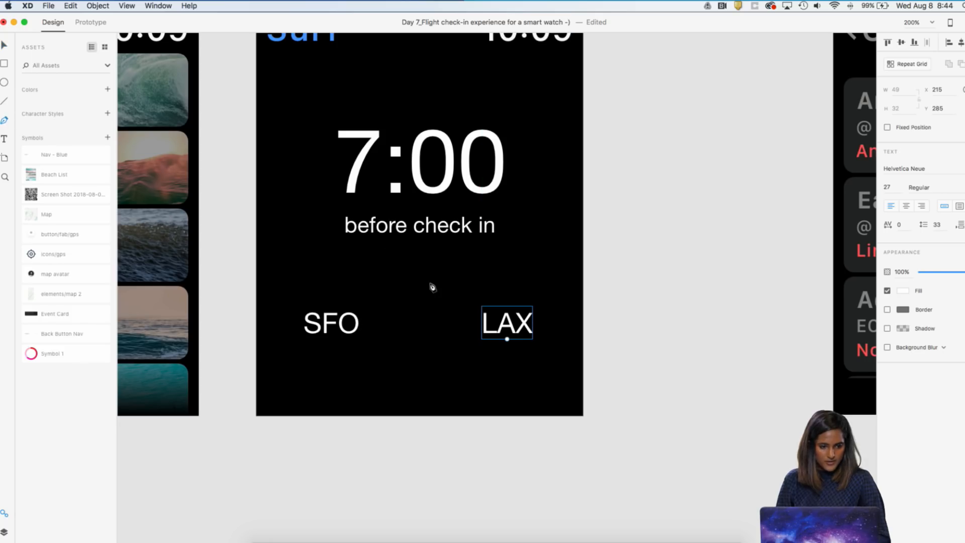
left_click(381, 328)
left_click(448, 326)
key("Escape")
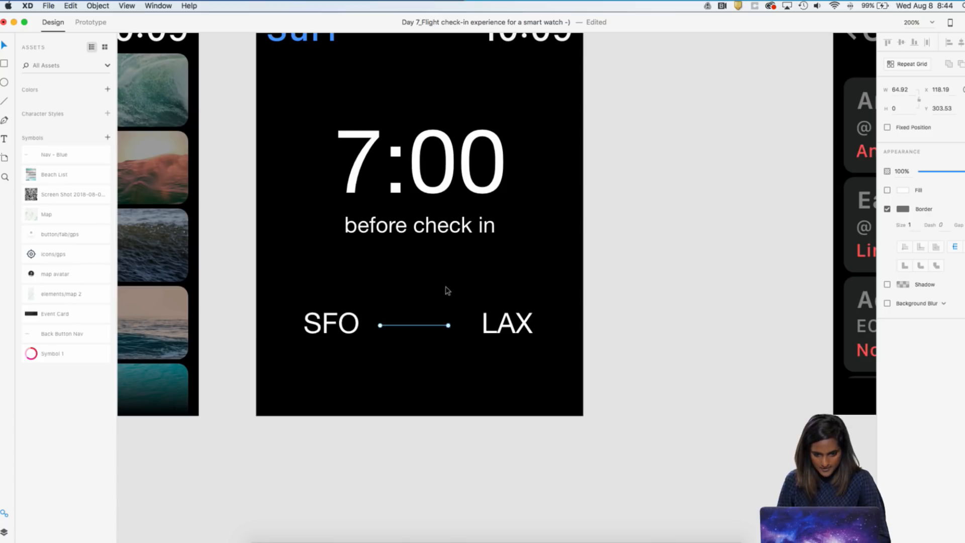
key("Escape")
left_click(6, 121)
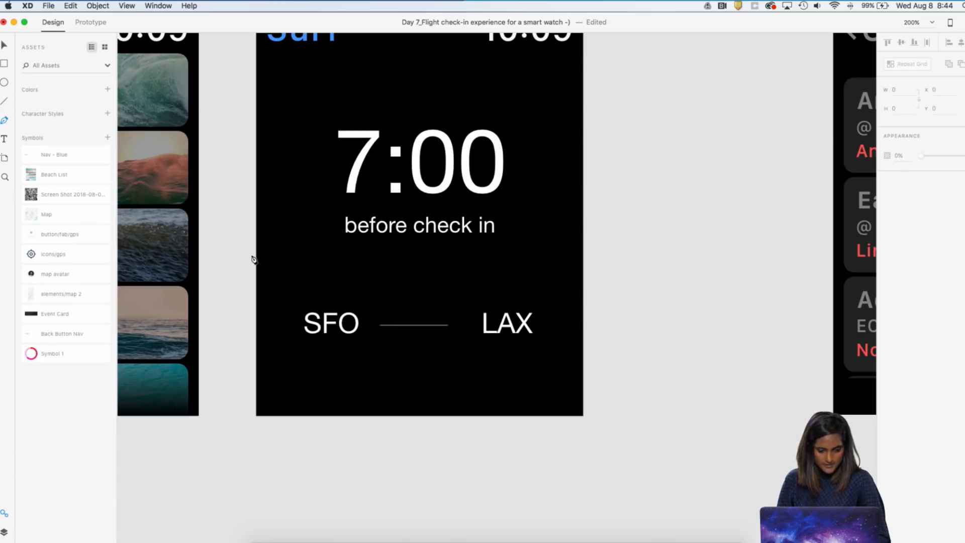
left_click(439, 312)
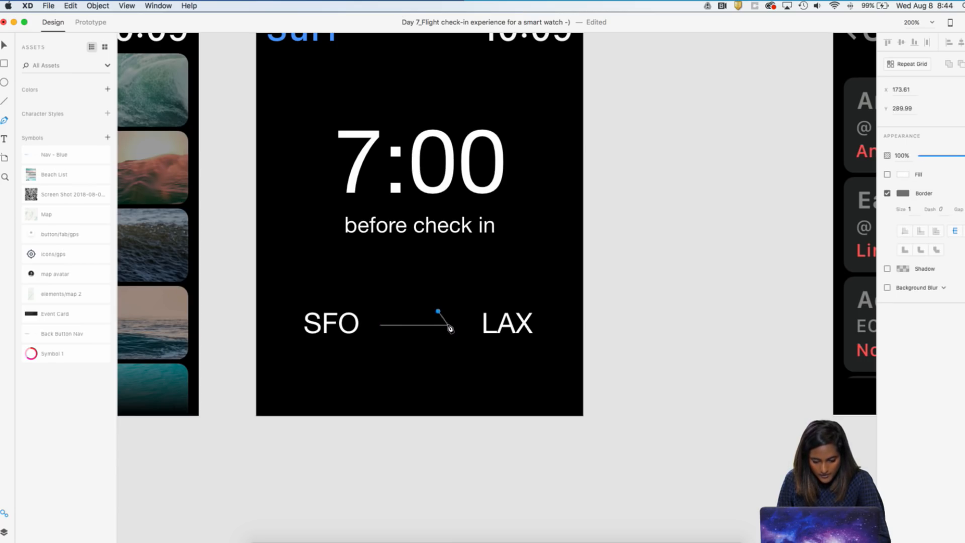
key("Escape")
key("Escape")
Draw an open V-shaped arrowhead with the Pen tool on the LAX end of the horizontal line between SFO and LAX
scroll(446, 327, "up", 5)
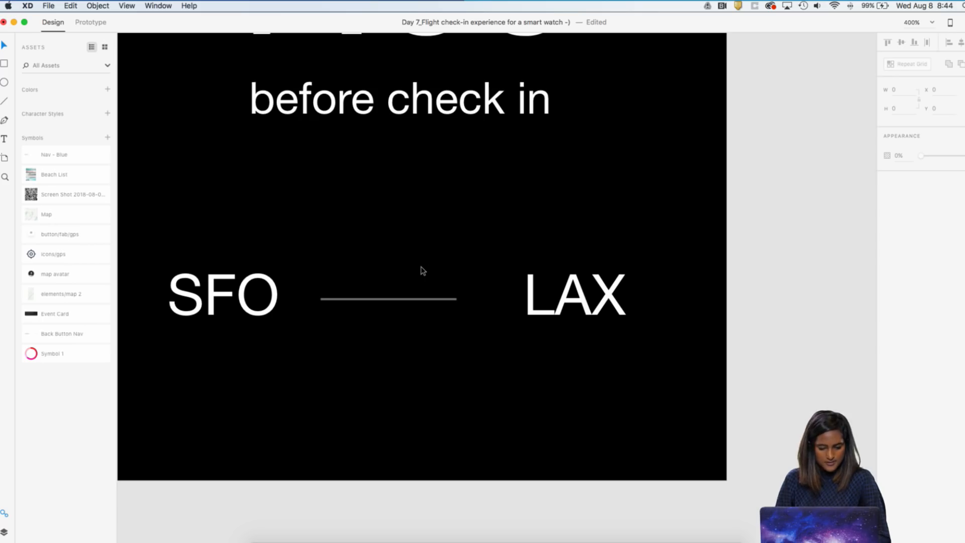
left_click(3, 123)
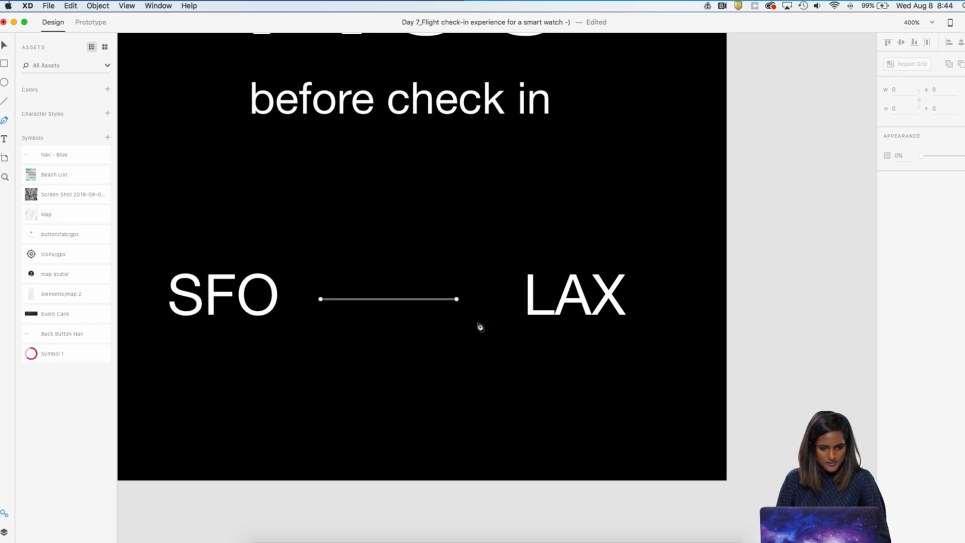
left_click(431, 270)
left_click(456, 300)
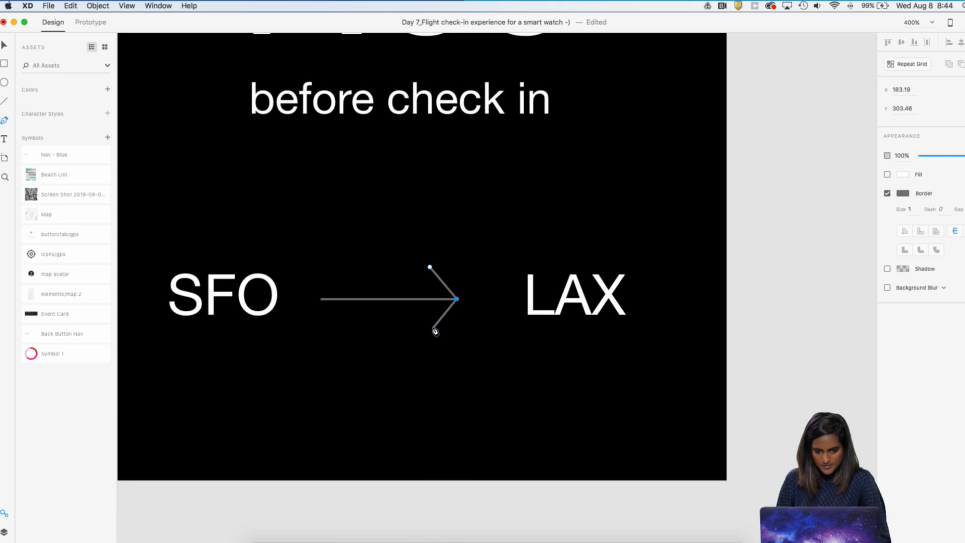
left_click(433, 330)
key("Escape")
Move the arrowhead's lower anchor point slightly down and outward to even out its two strokes
key("super+minus")
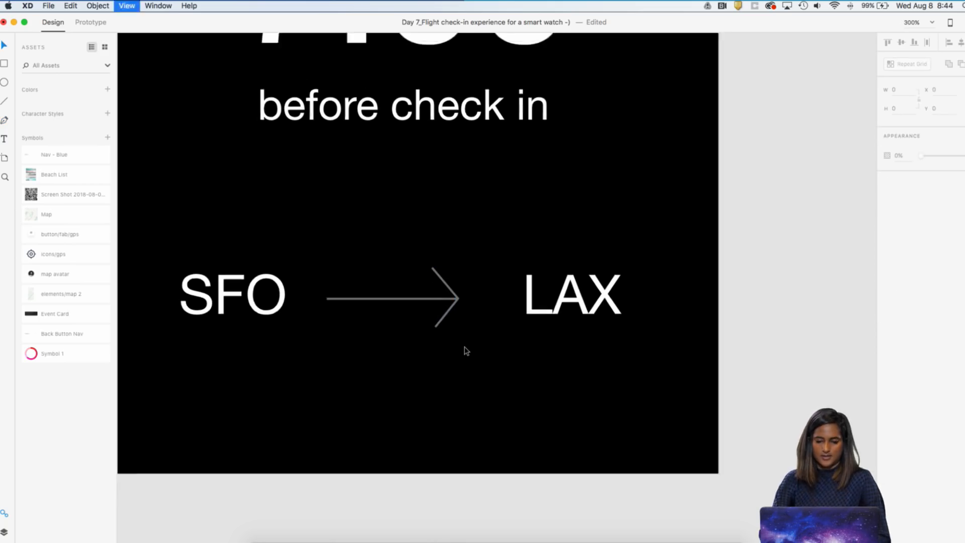
key("super+minus")
key("super+minus")
key("super+plus")
key("super+plus")
key("super+plus")
left_click(453, 315)
double_click(453, 316)
left_click_drag(449, 319, 448, 324)
left_click(482, 330)
key("super+minus")
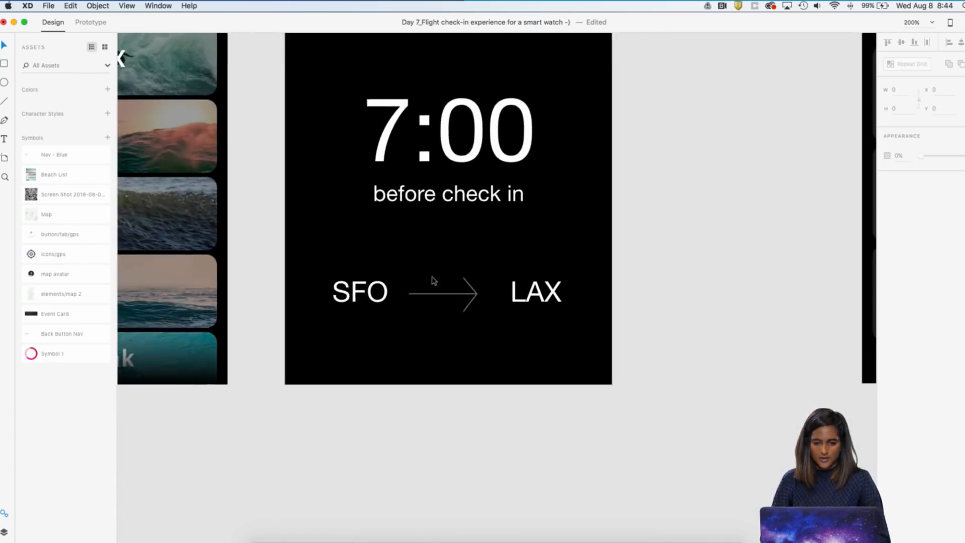
Set the border of the arrow's line and head to size 4 and blue #1A35FF
left_click_drag(421, 275, 466, 322)
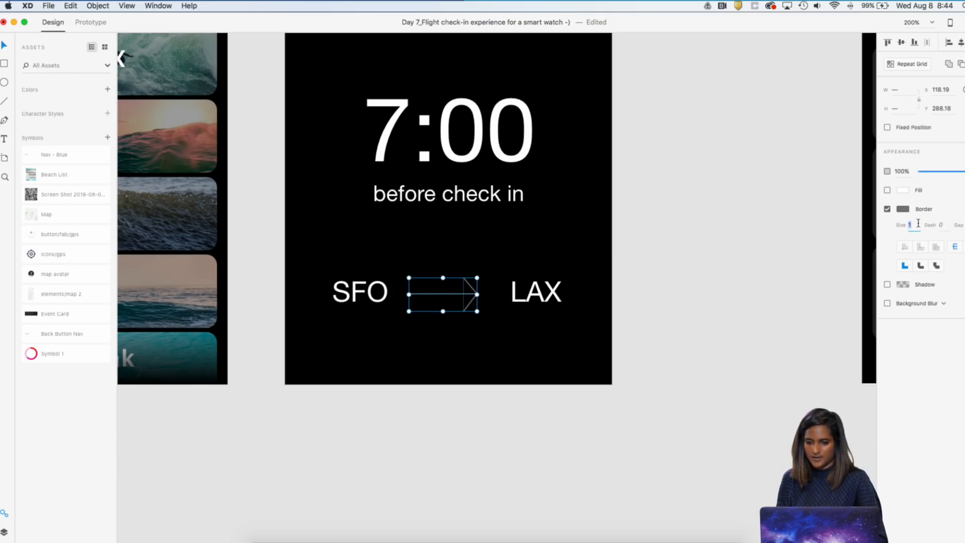
type("4")
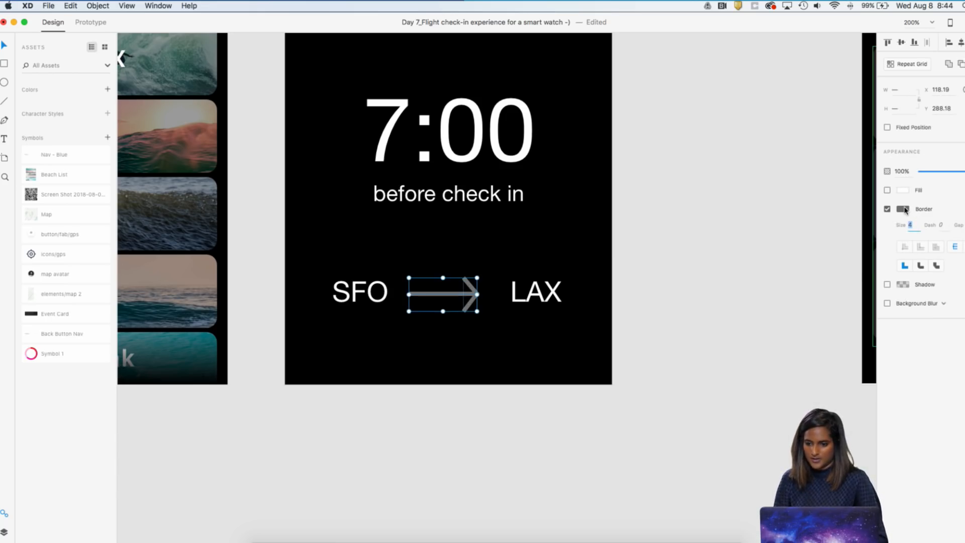
left_click(903, 208)
left_click(843, 190)
left_click(867, 187)
left_click_drag(867, 185, 851, 150)
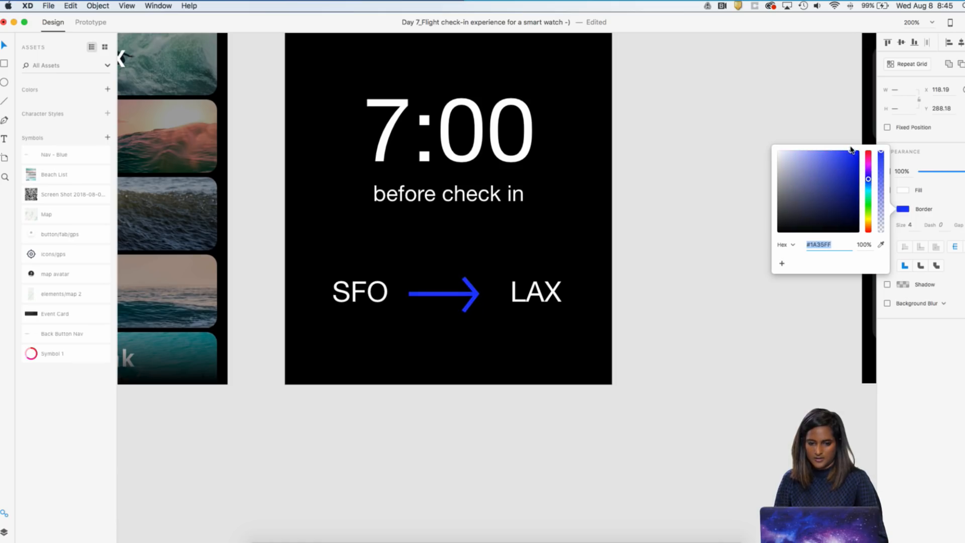
left_click(662, 300)
Group the arrow's line and head and centre the group horizontally on the sfo_lax artboard at X 124
left_click_drag(469, 254, 449, 334)
key("super+g")
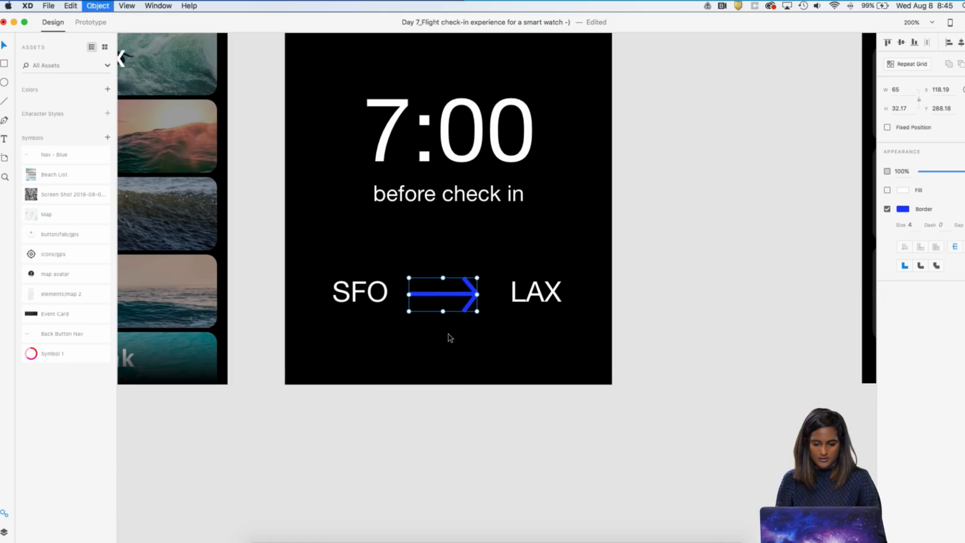
left_click(956, 44)
left_click(610, 269)
Check the gaps between the arrow and the SFO and LAX labels, and shift the arrow slightly towards SFO
left_click(536, 294)
key("alt")
left_click(421, 297)
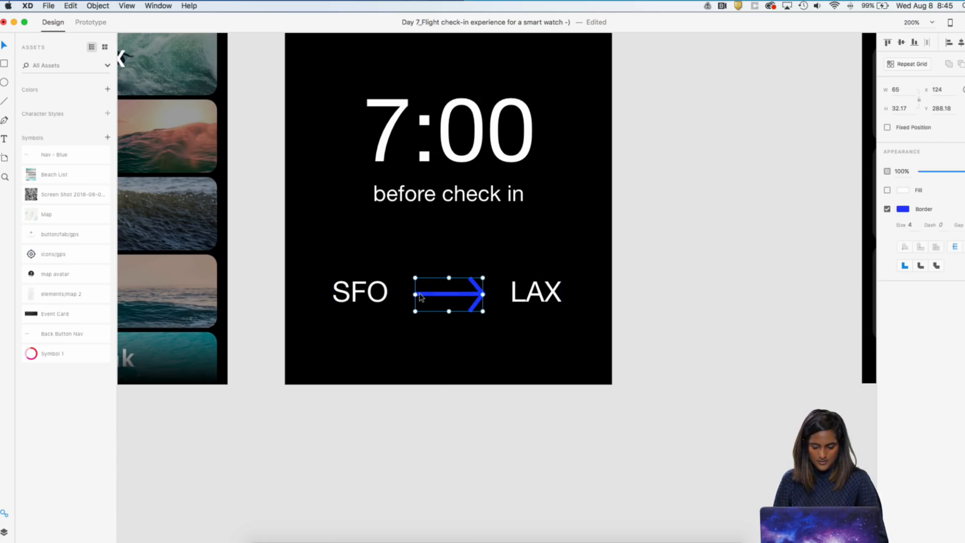
key("alt")
key("alt")
left_click_drag(449, 285, 449, 285)
Check the gap between SFO and the arrow, and nudge the SFO label 3 px away from the arrow
left_click(377, 293)
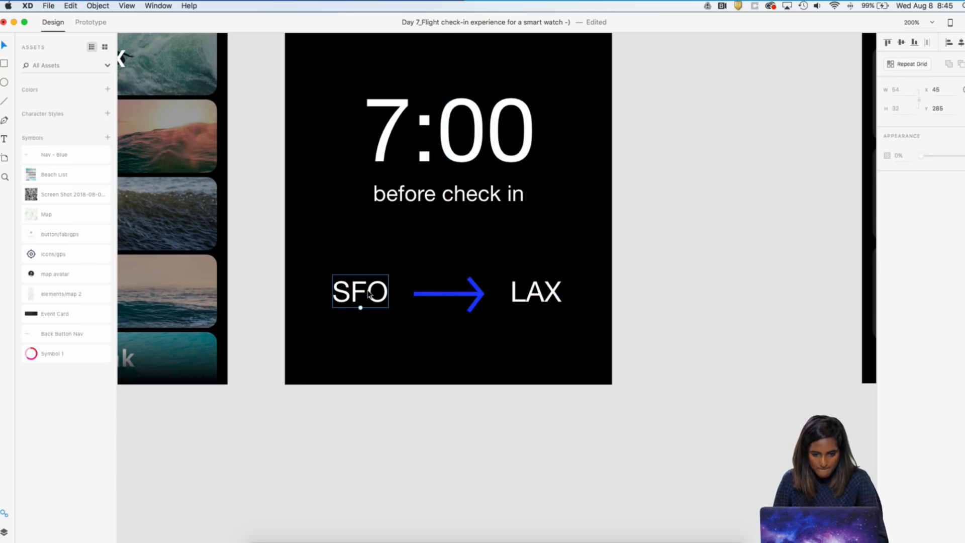
key("alt")
mouse_move(442, 295)
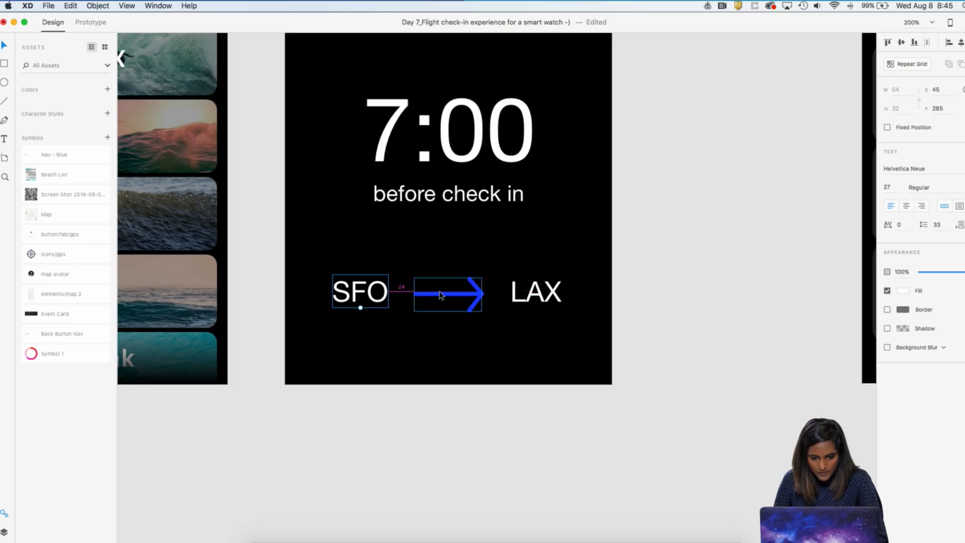
key("Left")
key("Left")
key("Left")
left_click(470, 239)
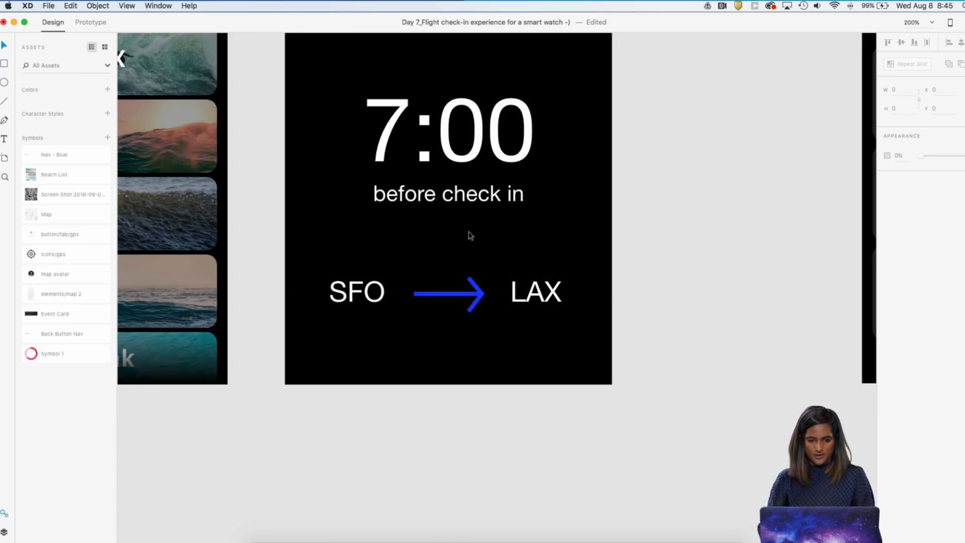
Add the text "10:30PM" below the SFO label on the sfo_lax artboard
key("super+1")
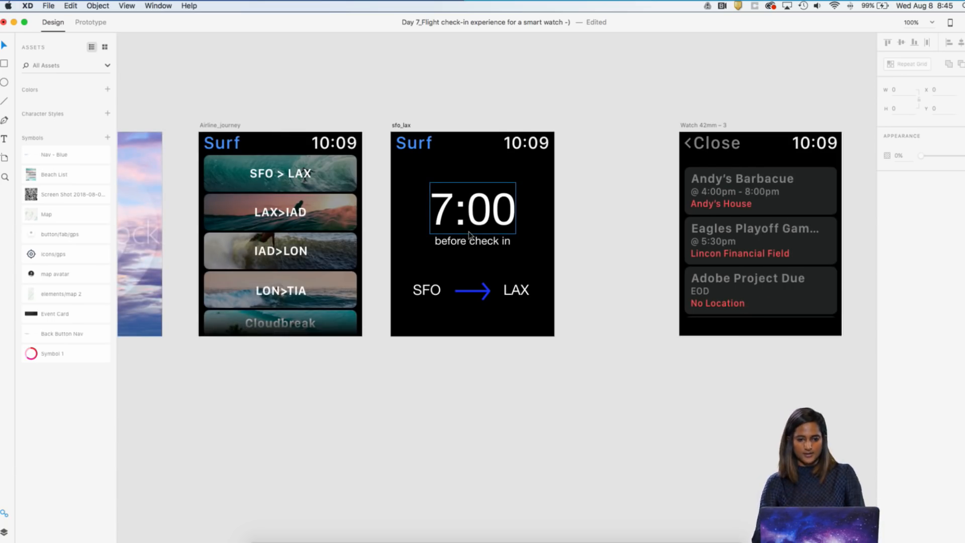
scroll(471, 236, "left", 1)
scroll(471, 236, "up", 1)
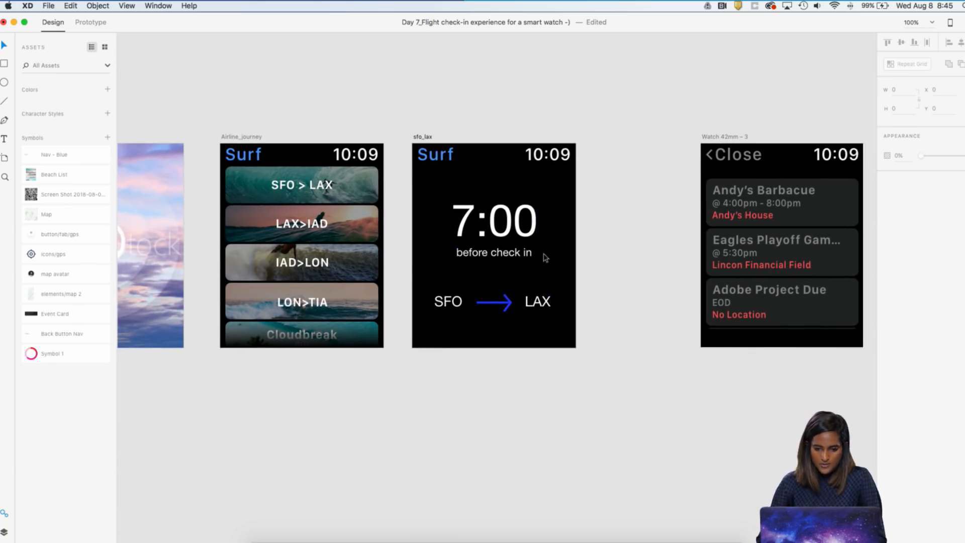
key("super+2")
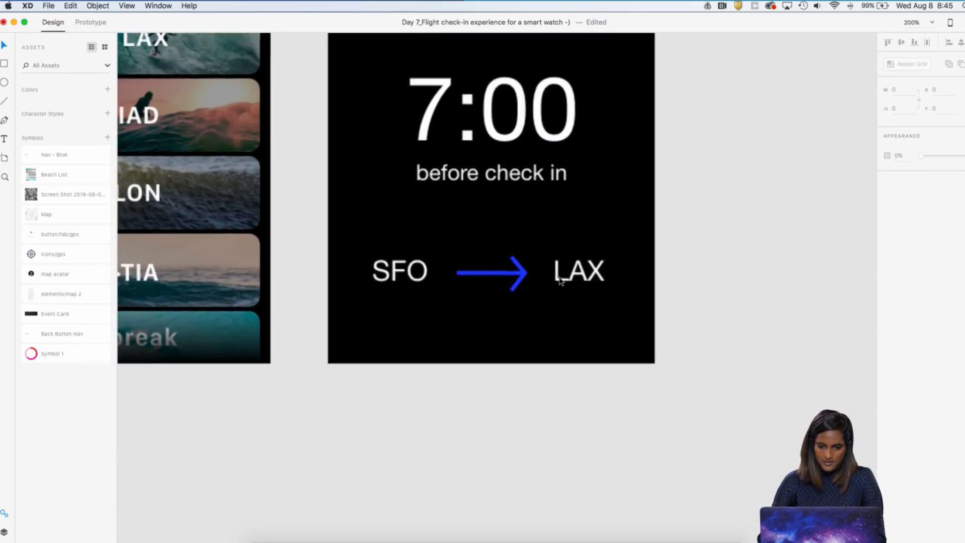
key("t")
left_click(445, 302)
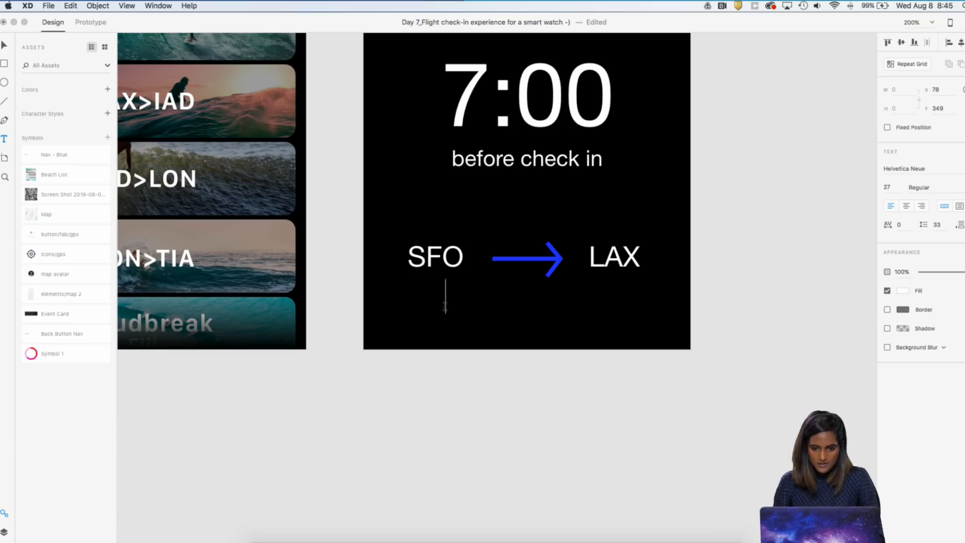
type("10:")
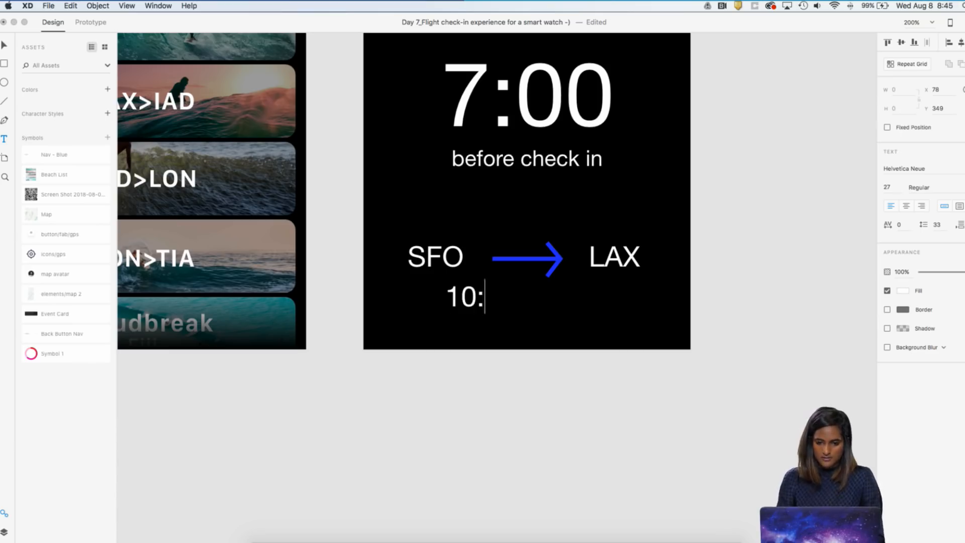
type("30PM")
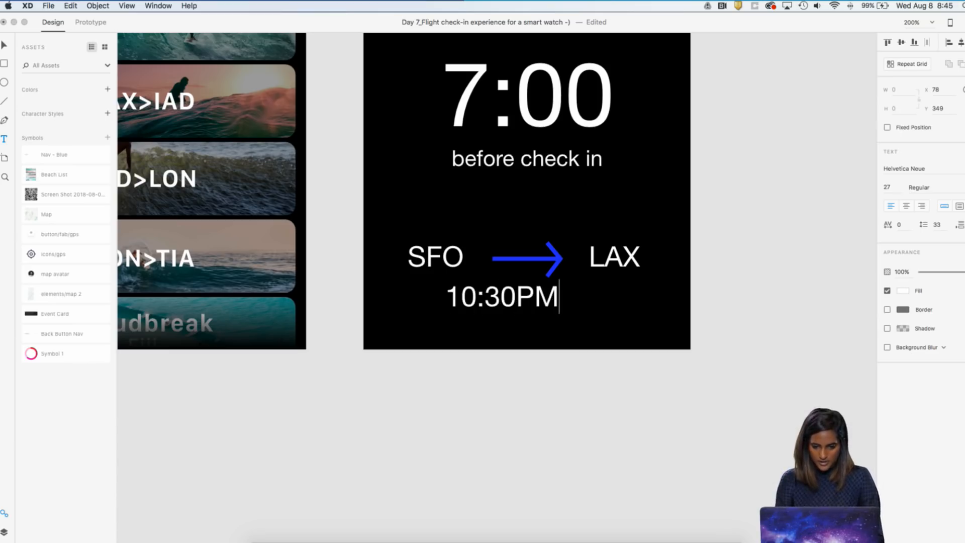
key("Left")
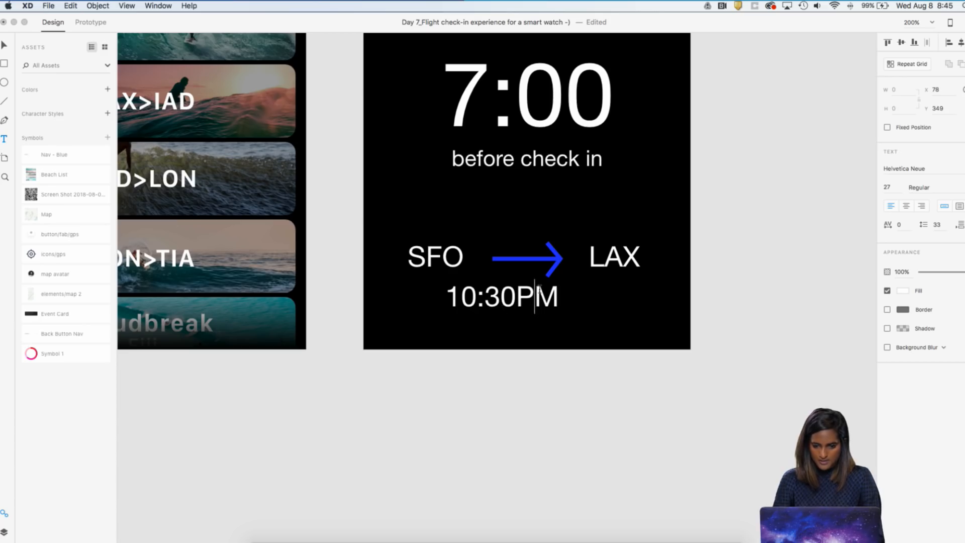
key("Escape")
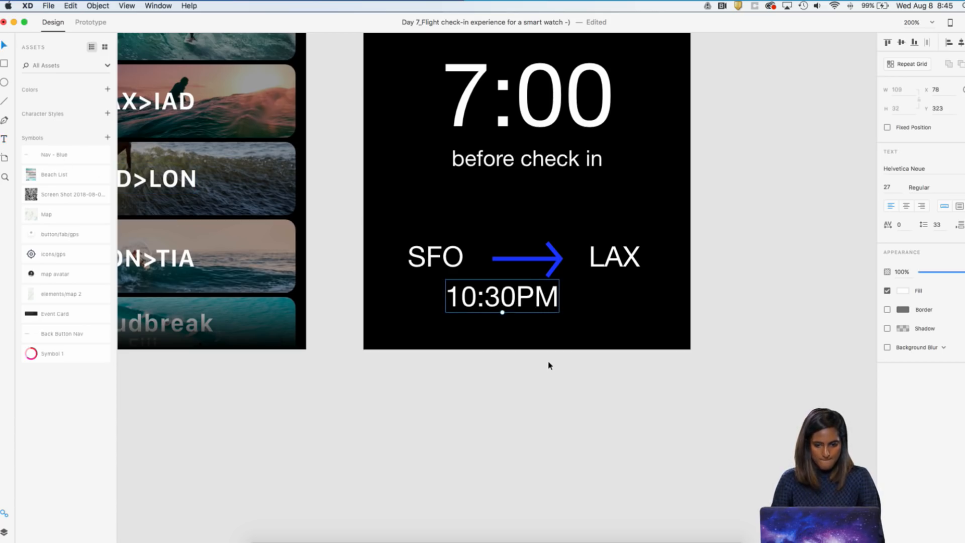
Reduce the 10:30PM text to font size 16 and place it beneath SFO at X 32, Y 331
left_click_drag(502, 313, 449, 292)
left_click(521, 328)
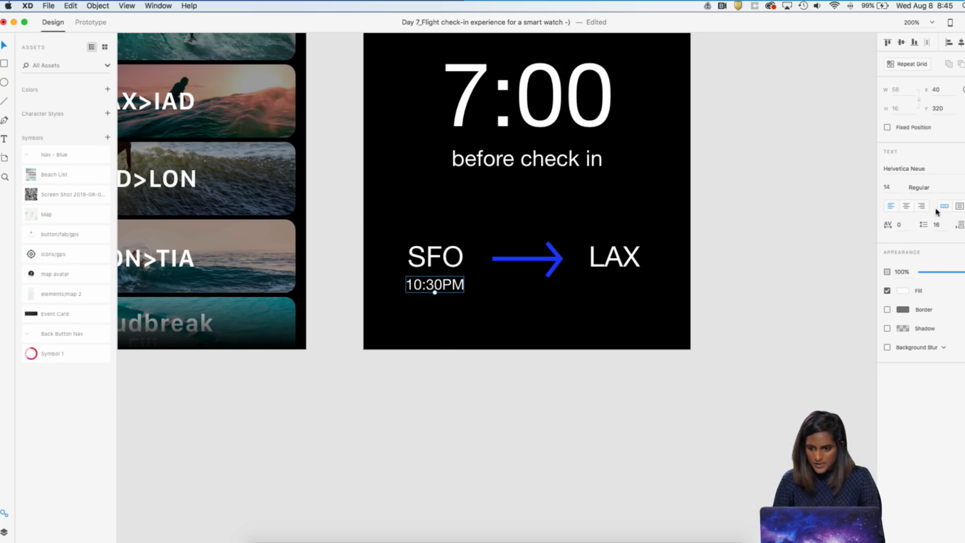
key("Return")
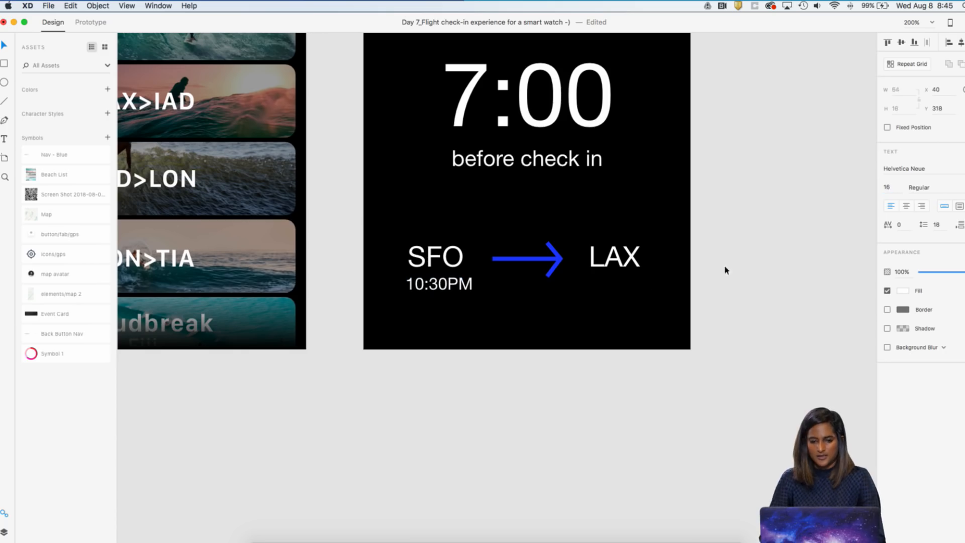
left_click(642, 316)
left_click_drag(438, 285, 434, 298)
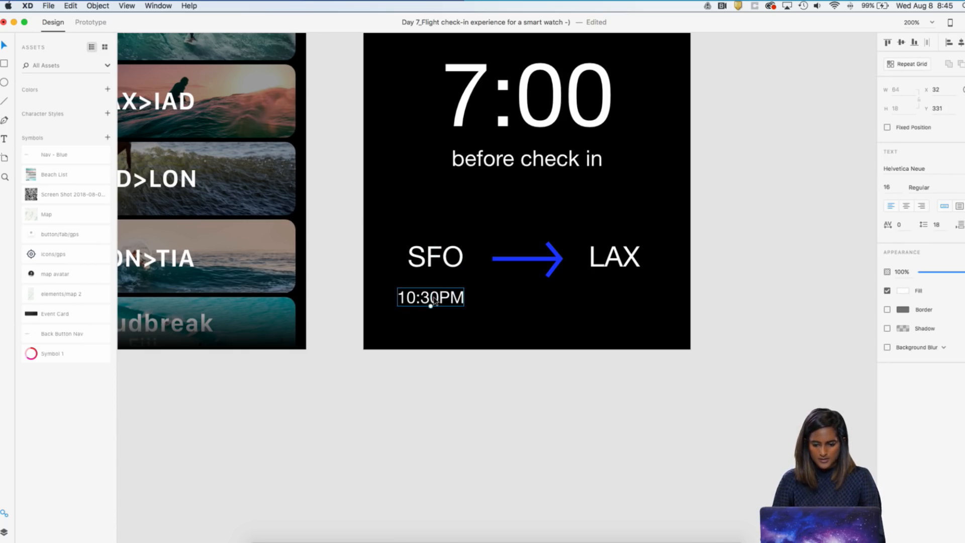
Change the "Surf" heading on the sfo_lax artboard to "Close"
key("super+minus")
key("super+minus")
key("super+minus")
key("super+plus")
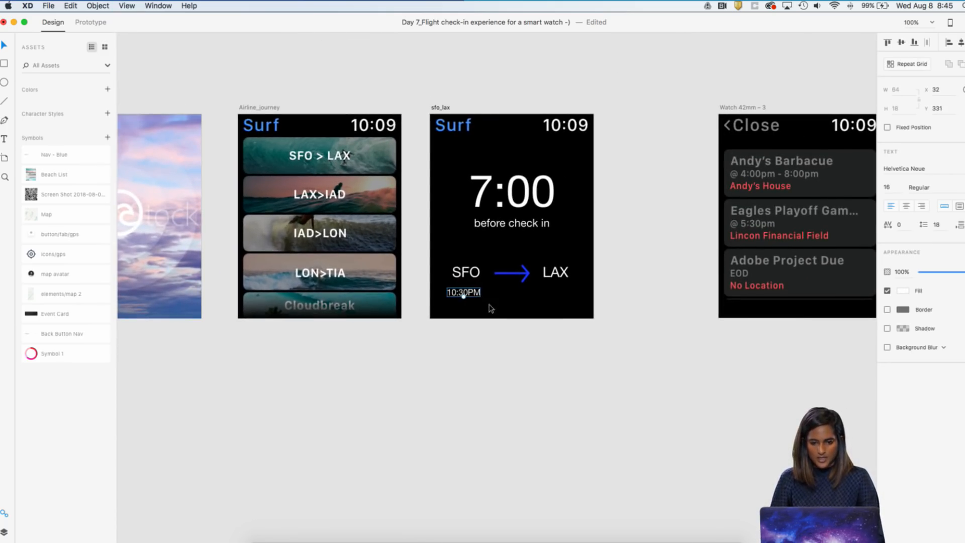
left_click(501, 351)
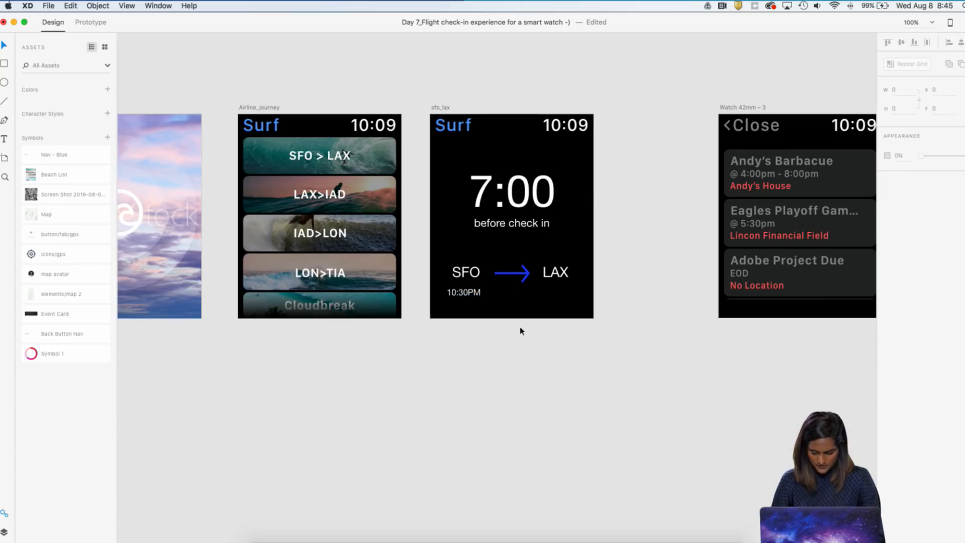
left_click(462, 129)
double_click(463, 130)
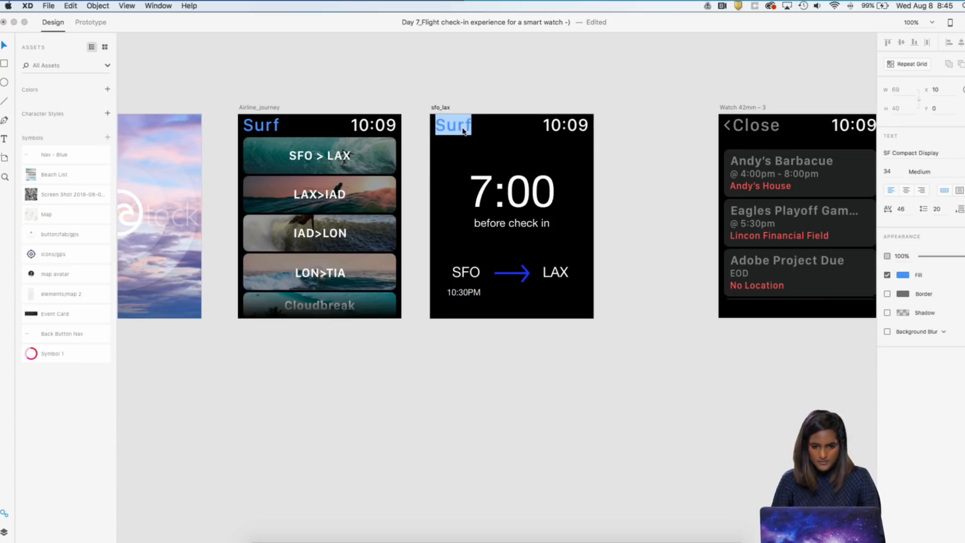
double_click(469, 129)
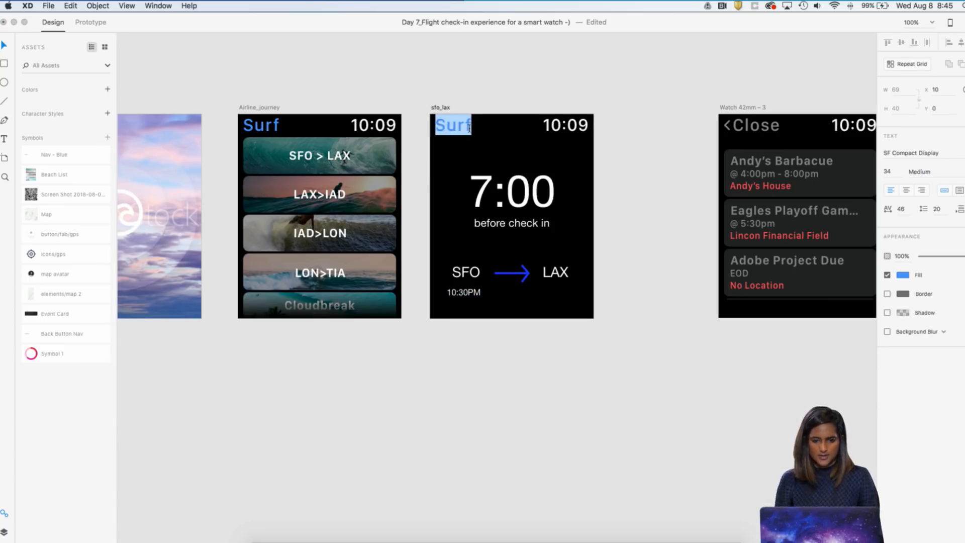
type("cl")
key("BackSpace")
key("BackSpace")
type("Close")
left_click(530, 76)
scroll(538, 82, "right", 2)
left_click(572, 101)
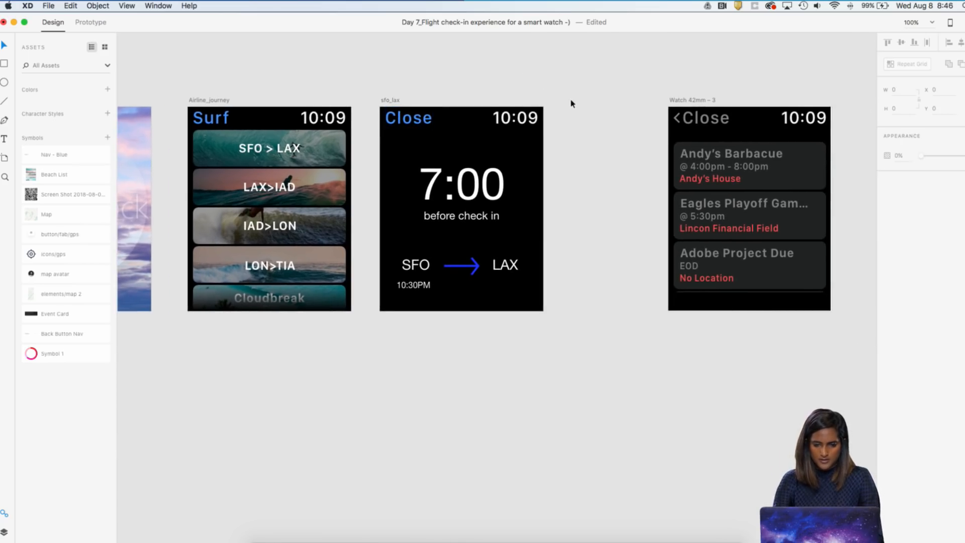
Move the 10:30PM label closer to SFO, to X 32, Y 329
key("super+2")
left_click(329, 286)
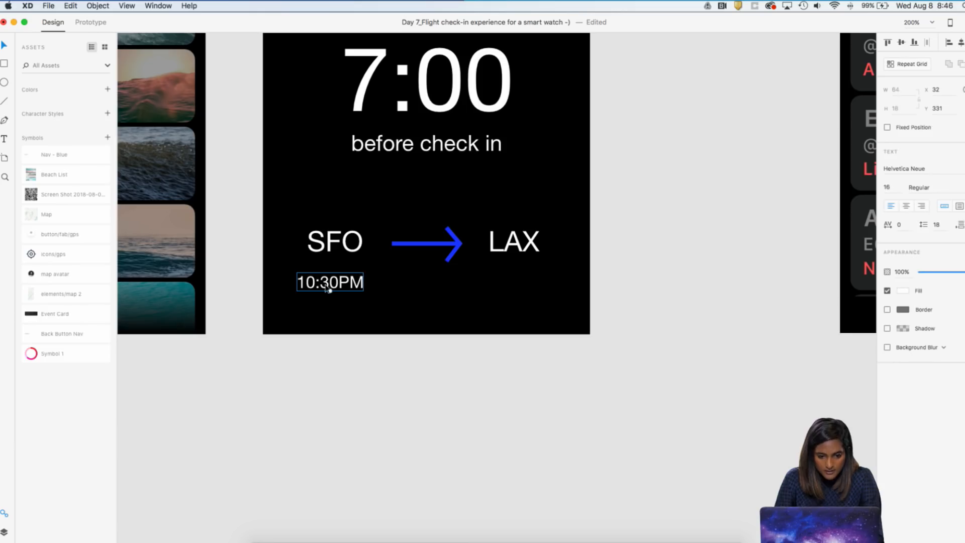
left_click_drag(330, 290, 331, 288)
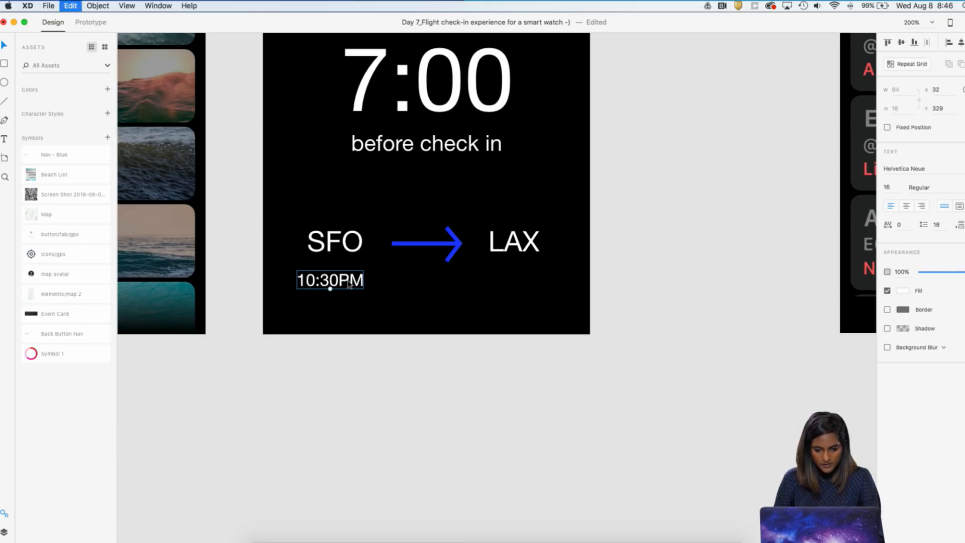
Duplicate the 10:30PM label towards LAX on the sfo_lax artboard and change the copy's text to 11:30PM
left_click_drag(355, 287, 509, 291)
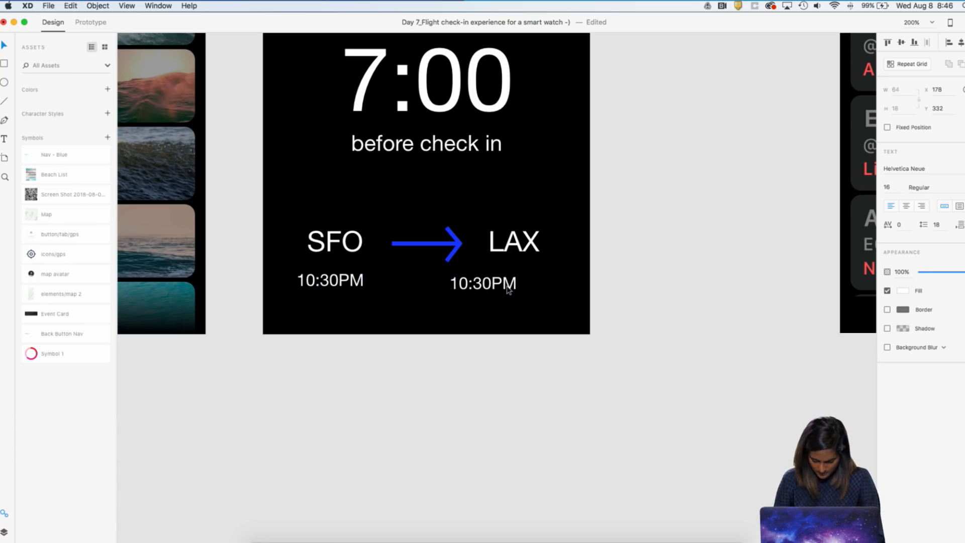
double_click(509, 290)
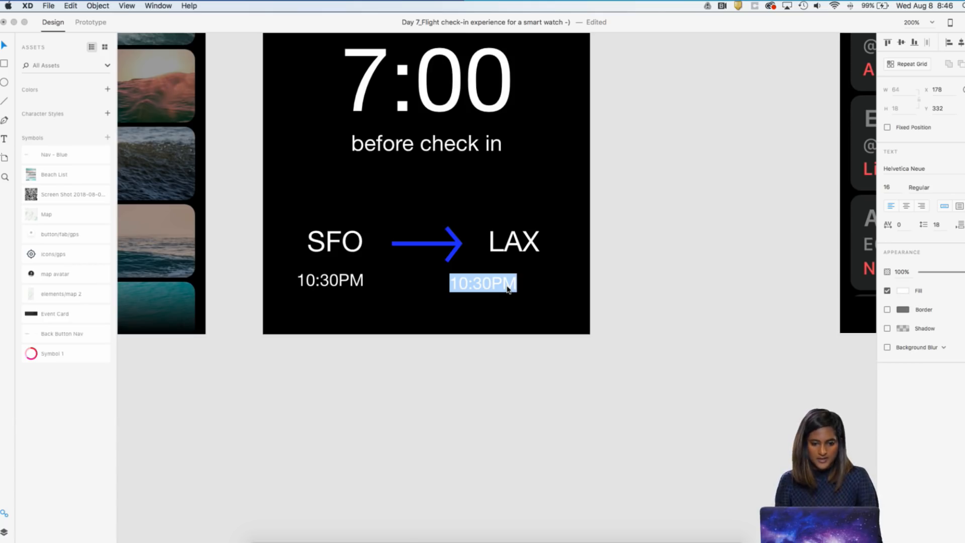
key("BackSpace")
key("super+z")
left_click(513, 281)
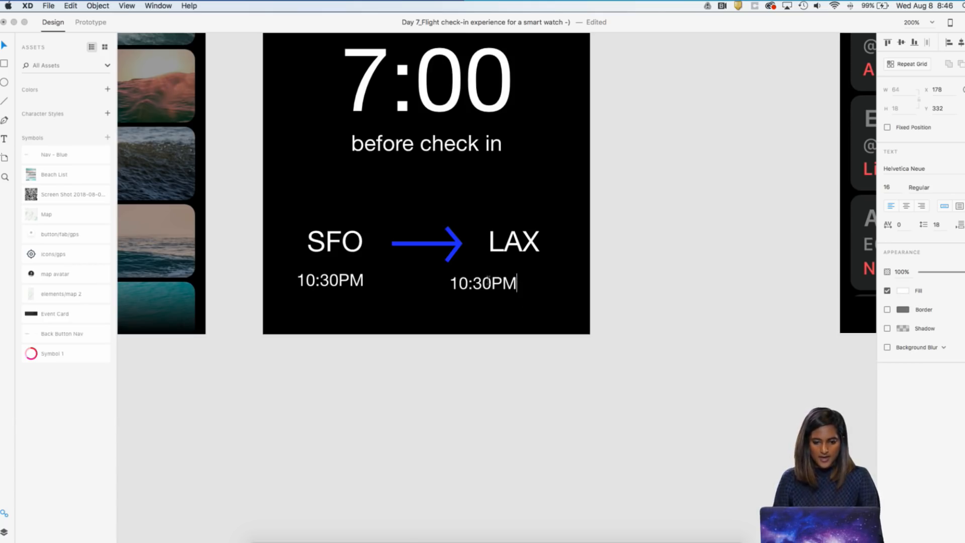
key("BackSpace")
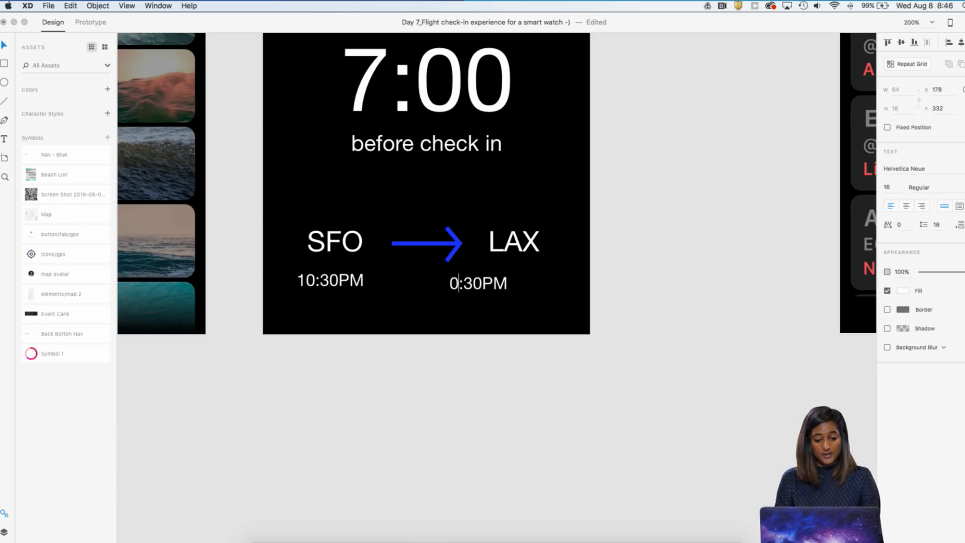
type("1")
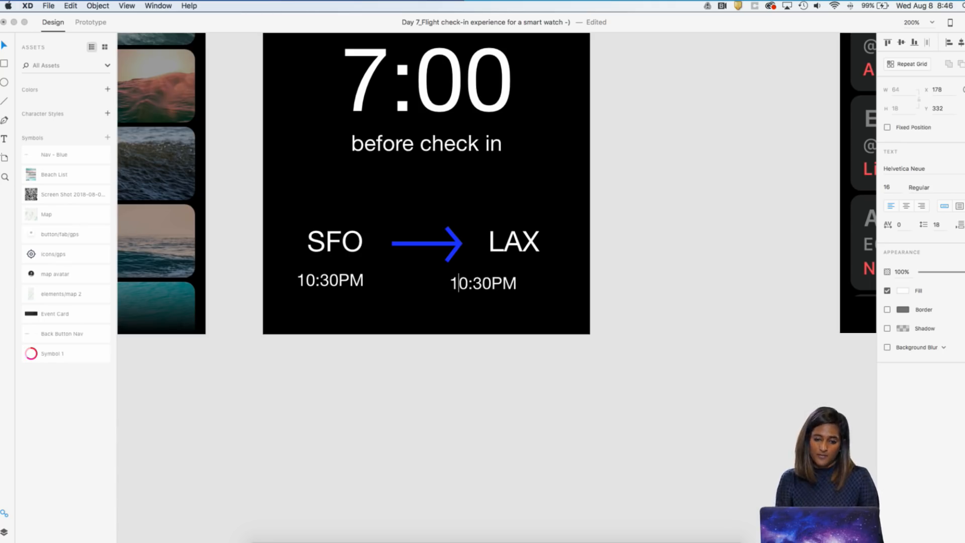
key("BackSpace")
type("1")
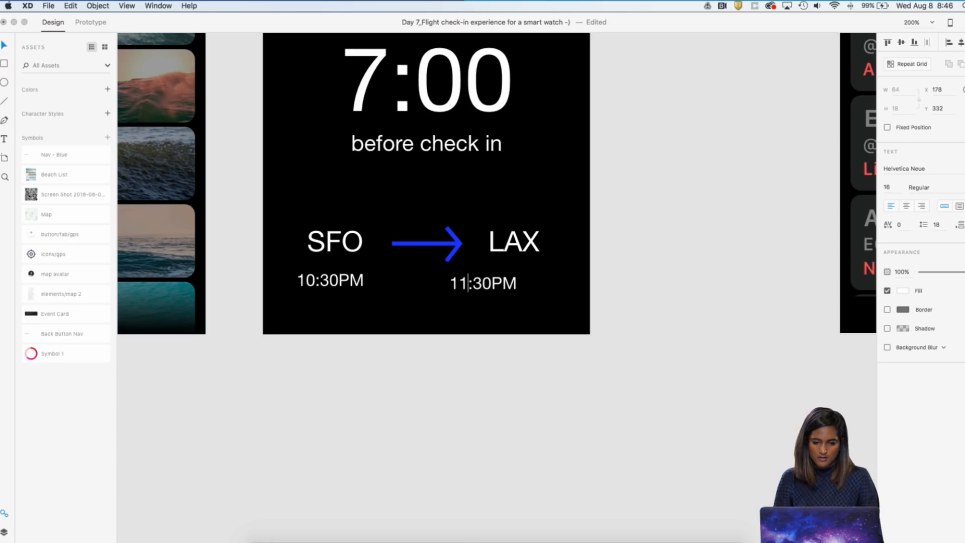
Move the 11:30PM label directly beneath LAX, level with the departure time under SFO
left_click(550, 273)
left_click(554, 274)
left_click_drag(484, 288, 501, 287)
Shift the 7:00 countdown and its "before check in" caption slightly down, placing the caption at X 84, Y 202
key("super+1")
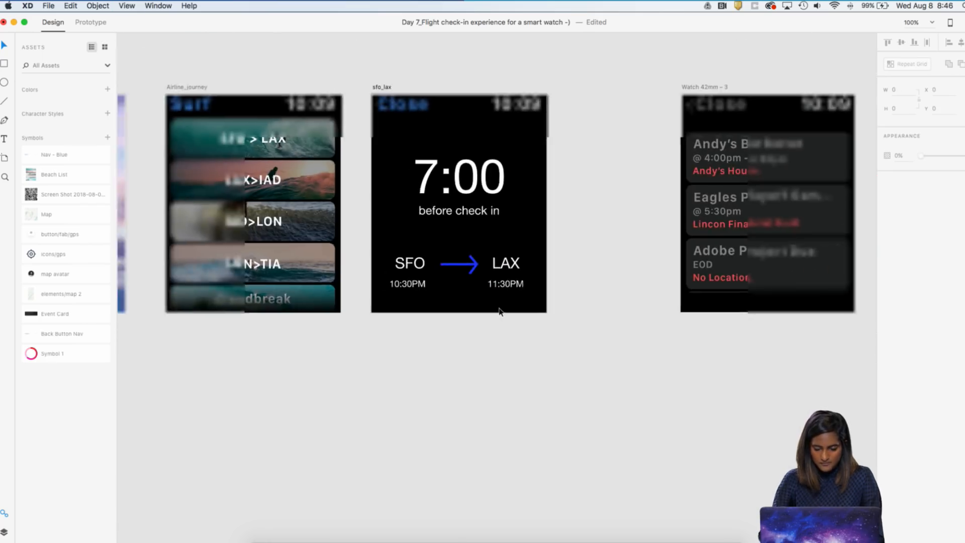
left_click(468, 209)
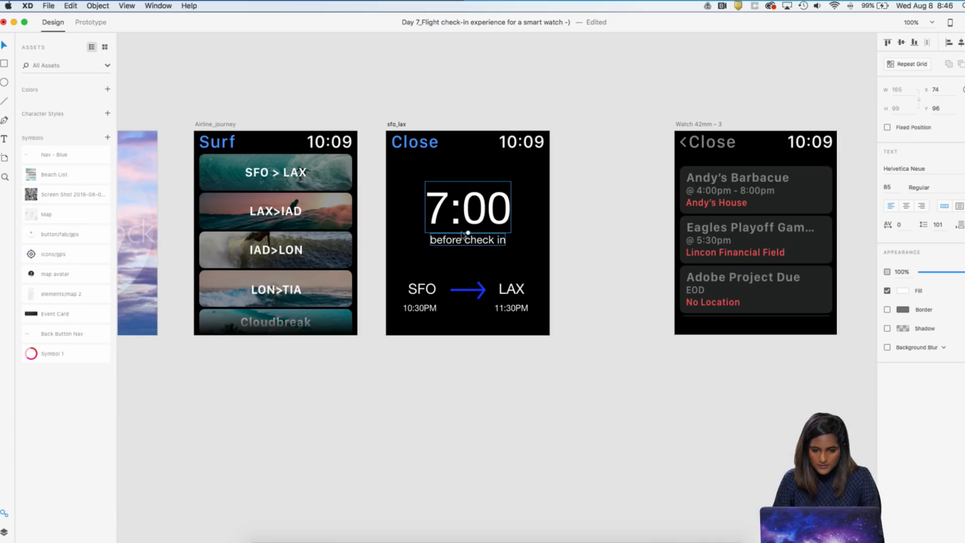
left_click_drag(468, 236, 471, 246)
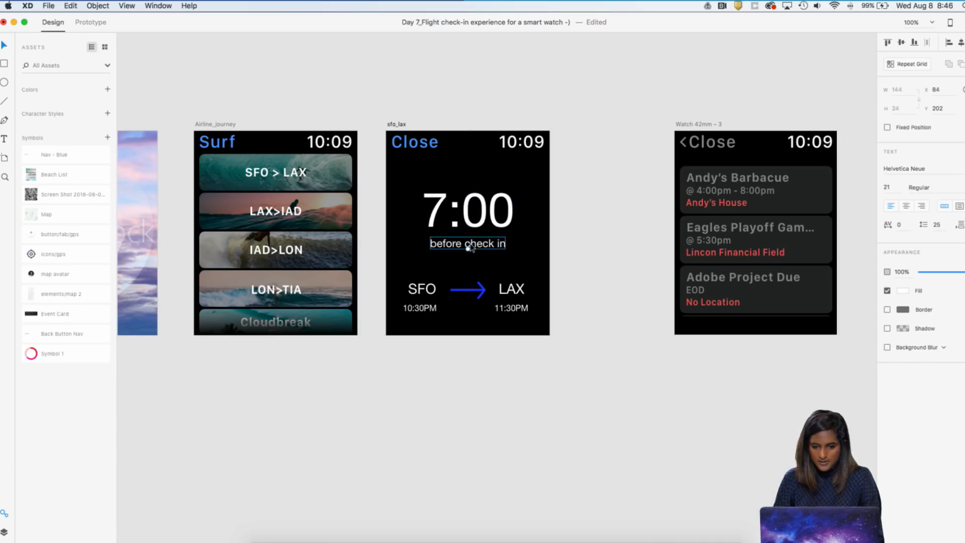
Try to sample the arrow's blue as the fill of the "before check in" text, then undo the fill change
left_click(901, 292)
left_click(881, 328)
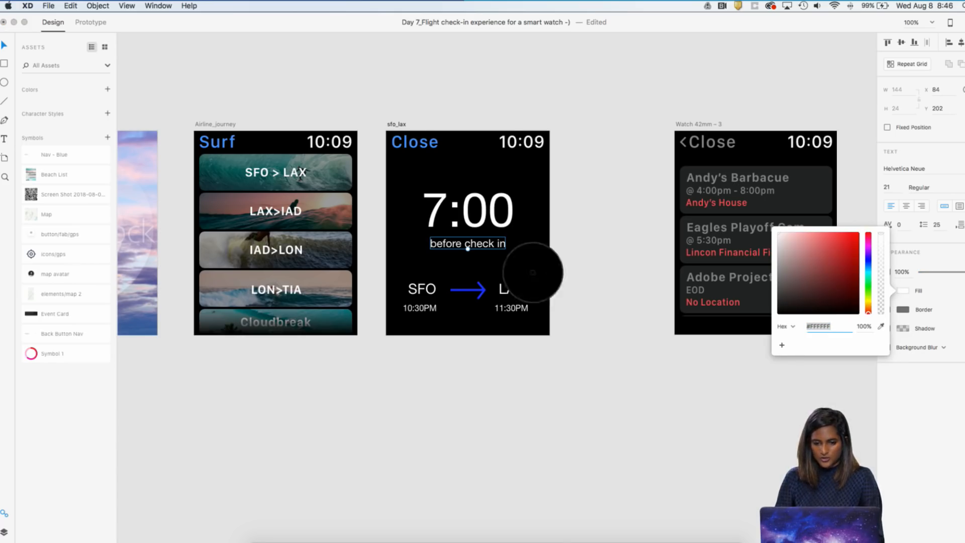
left_click(482, 285)
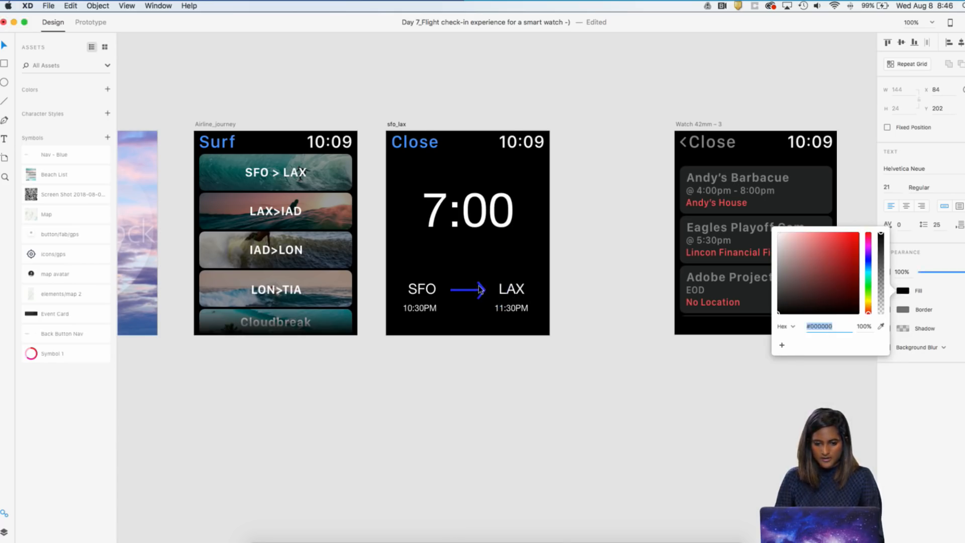
left_click(605, 253)
key("super+z")
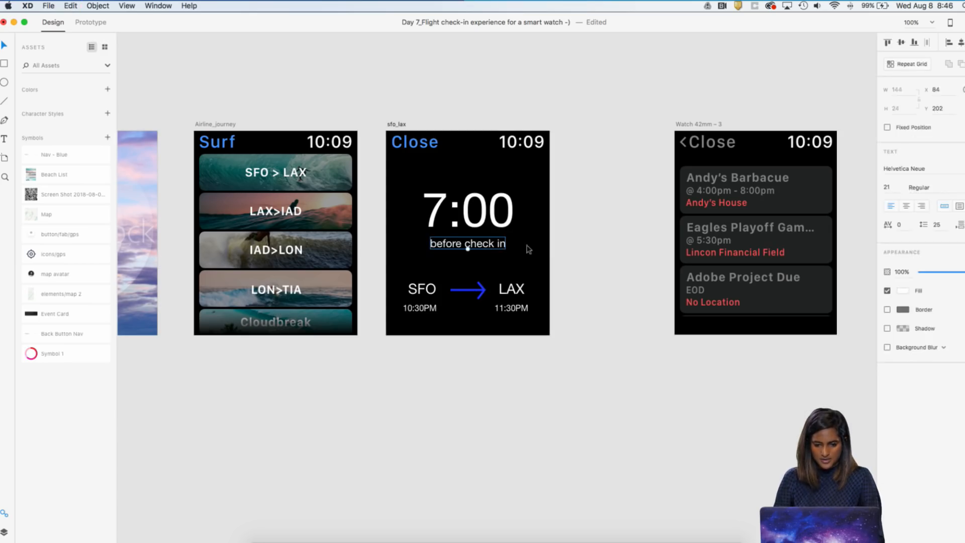
Recolour the "before check in" text with the blue sampled from the route arrow
left_click(904, 291)
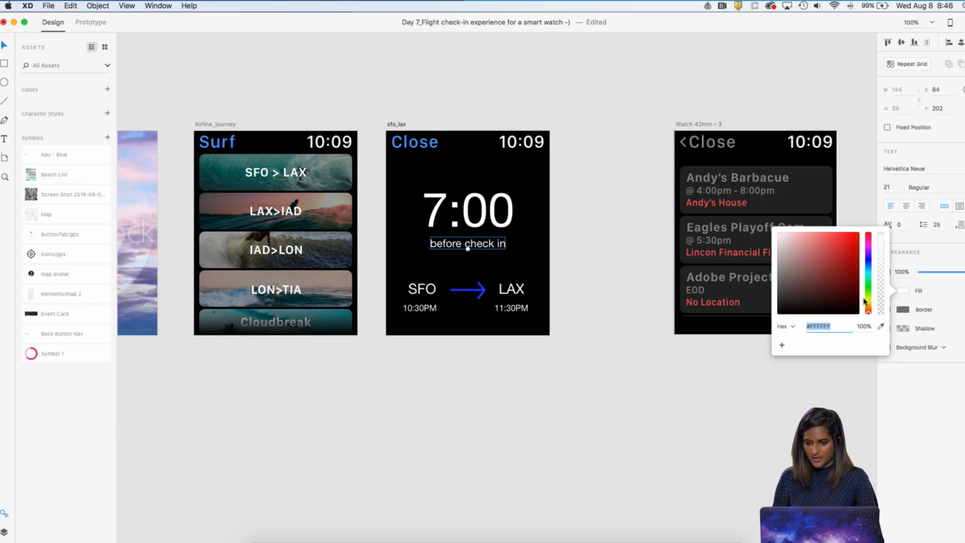
left_click(883, 326)
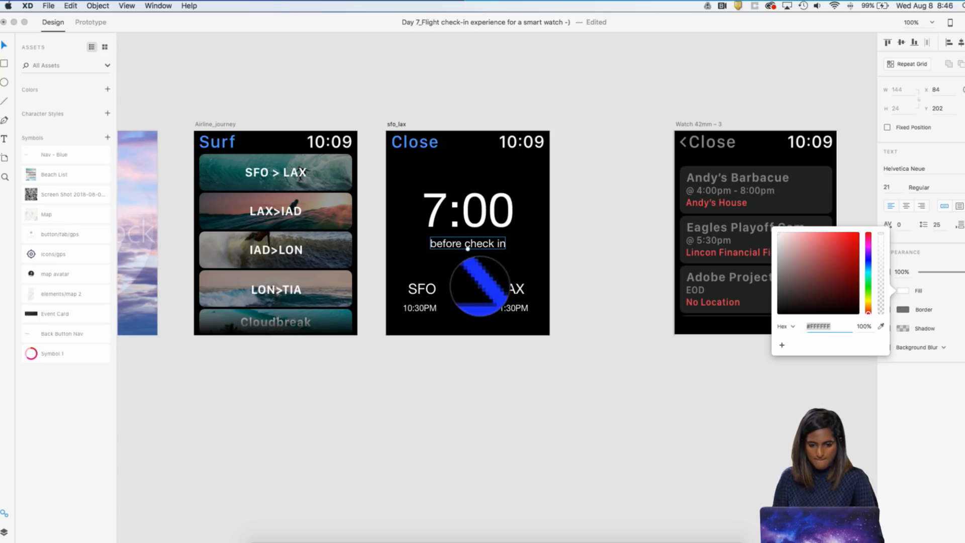
left_click(480, 289)
left_click(597, 262)
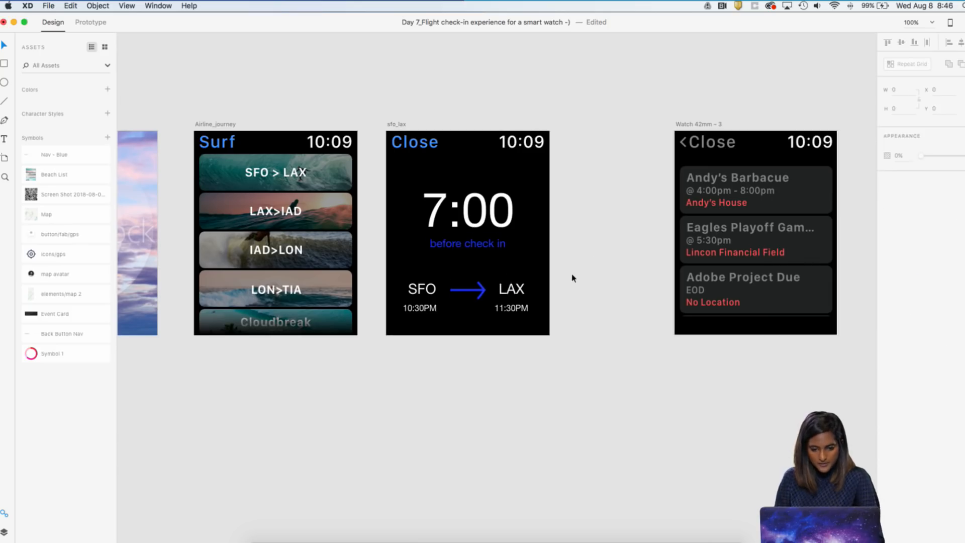
Move the Watch 42mm – 3 artboard farther right to free space beside the sfo_lax artboard
scroll(724, 114, "right", 5)
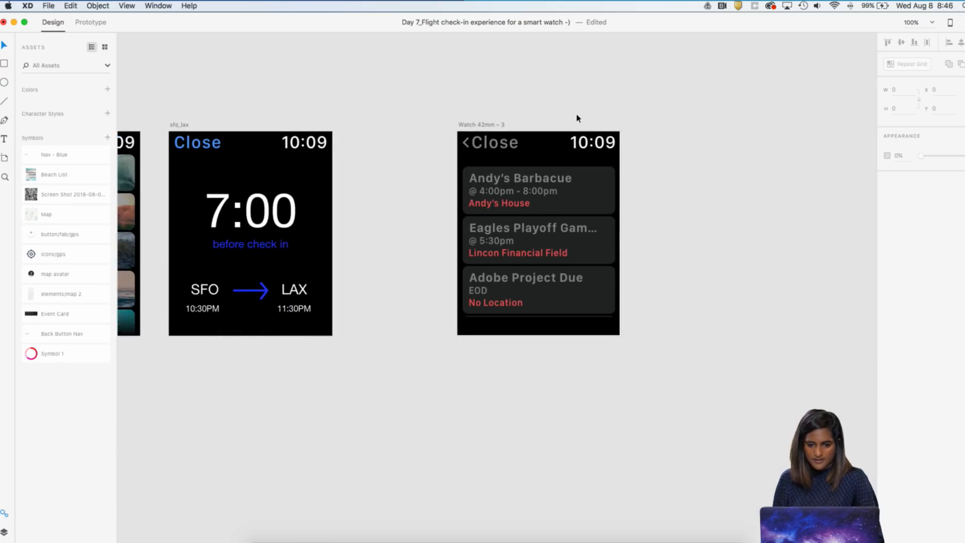
key("super+minus")
left_click_drag(497, 162, 739, 156)
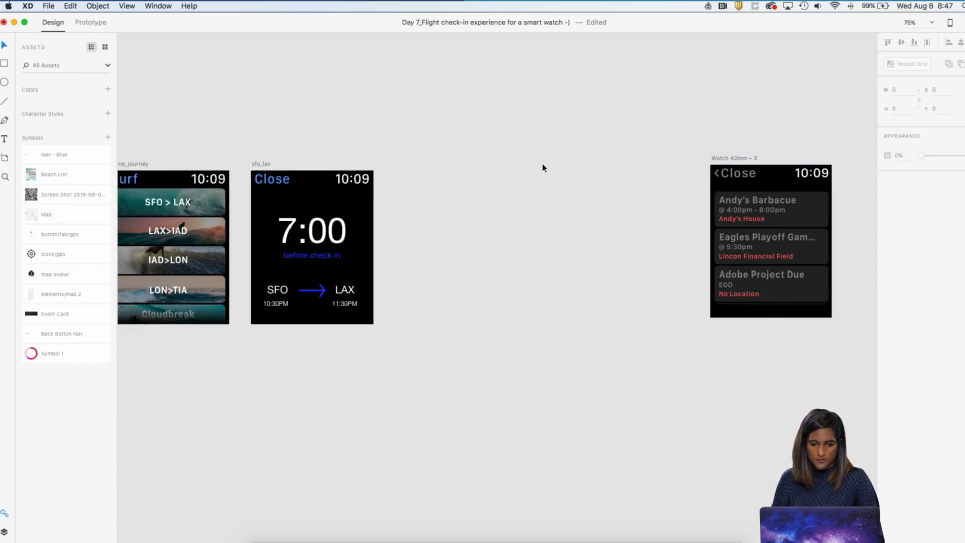
Duplicate the sfo_lax artboard into the free space beside the original
left_click(256, 184)
key("super+equal")
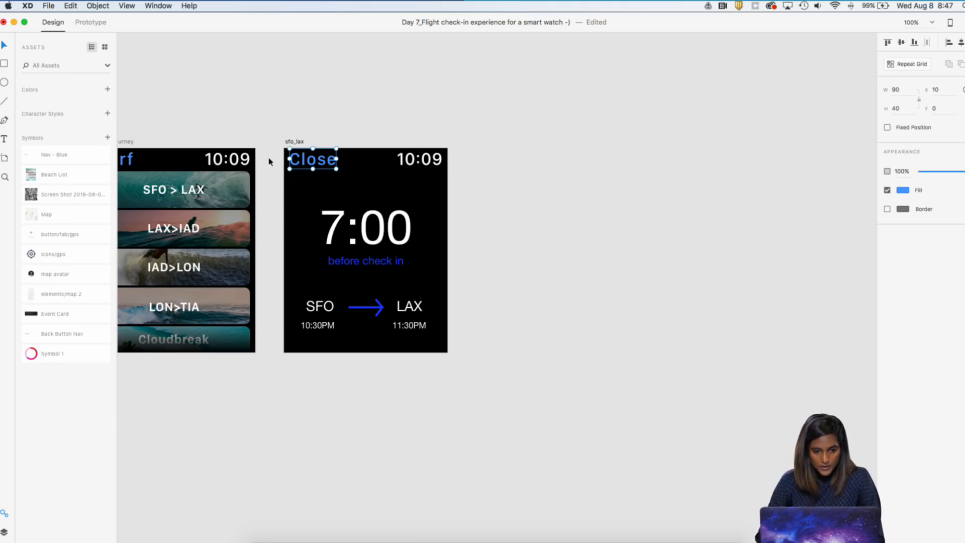
left_click(292, 141)
key("super+c")
key("super+v")
left_click(619, 165)
left_click(619, 102)
left_click_drag(618, 103, 562, 102)
Delete the countdown, caption and flight route from the sfo_lax – 1 artboard, keeping only the Close heading and clock
key("super+equal")
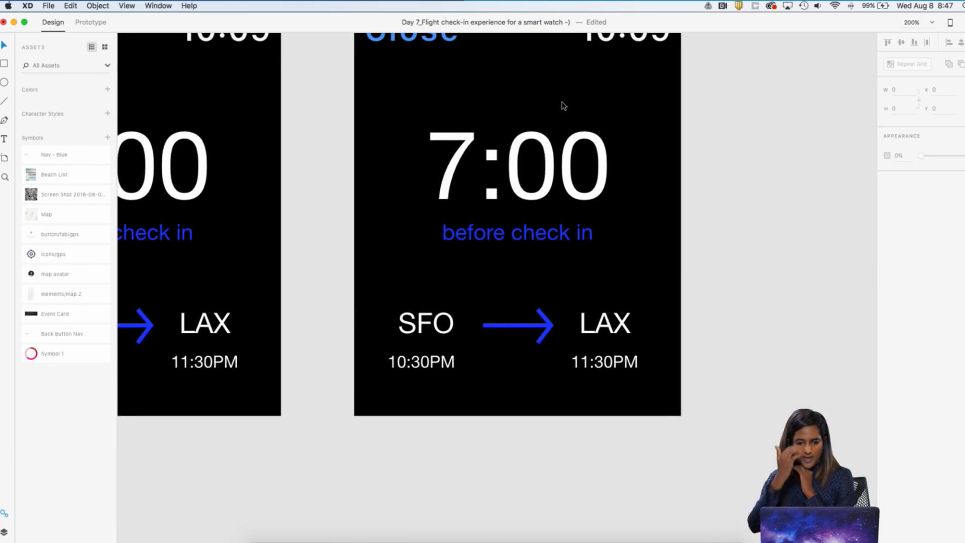
key("super+minus")
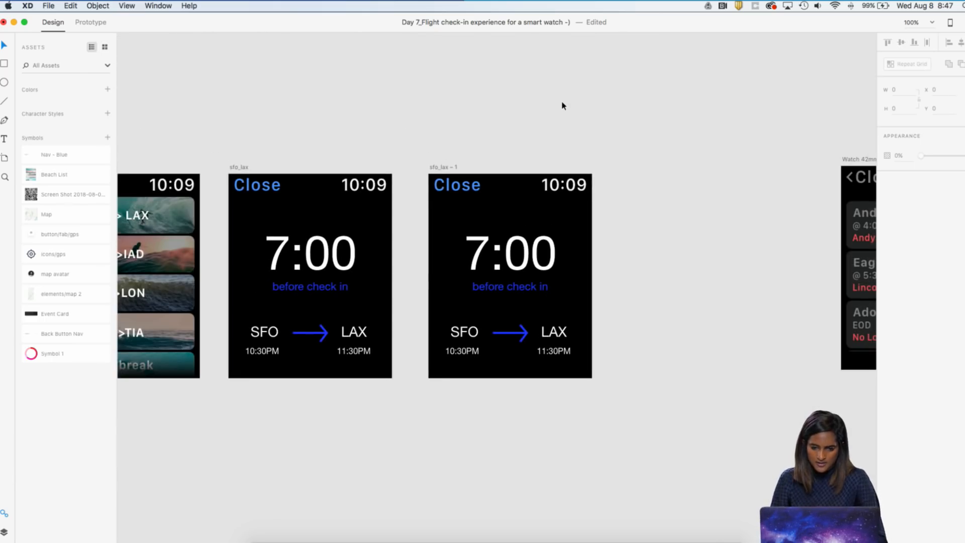
key("super+equal")
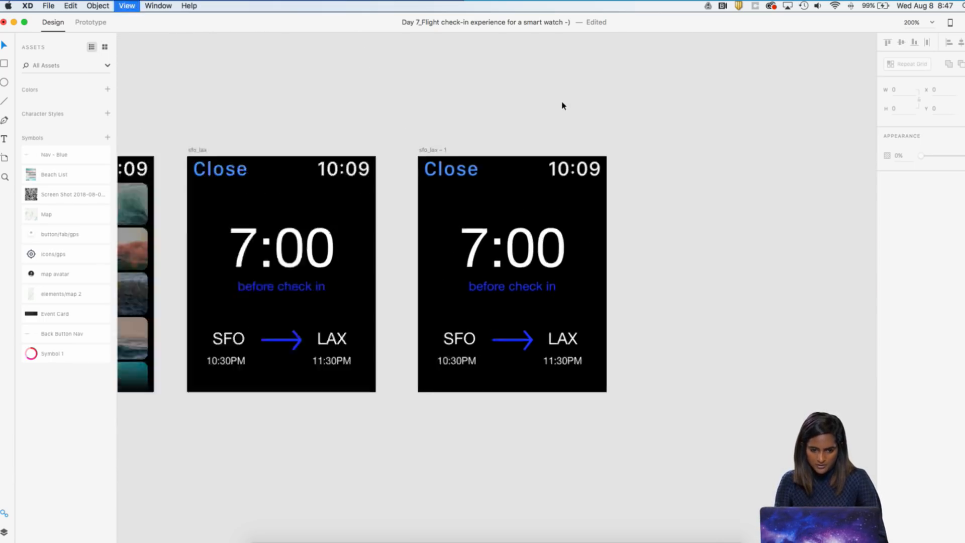
left_click(452, 86)
left_click(653, 89, "shift")
left_click(586, 97)
left_click(457, 95)
left_click(512, 215)
left_click(371, 161)
left_click_drag(371, 162, 611, 422)
key("Delete")
Copy the SFO to LAX route with its arrow and times from sfo_lax into the sfo_lax – 1 artboard
scroll(610, 422, "left", 5)
scroll(610, 422, "down", 2)
scroll(487, 392, "left", 4)
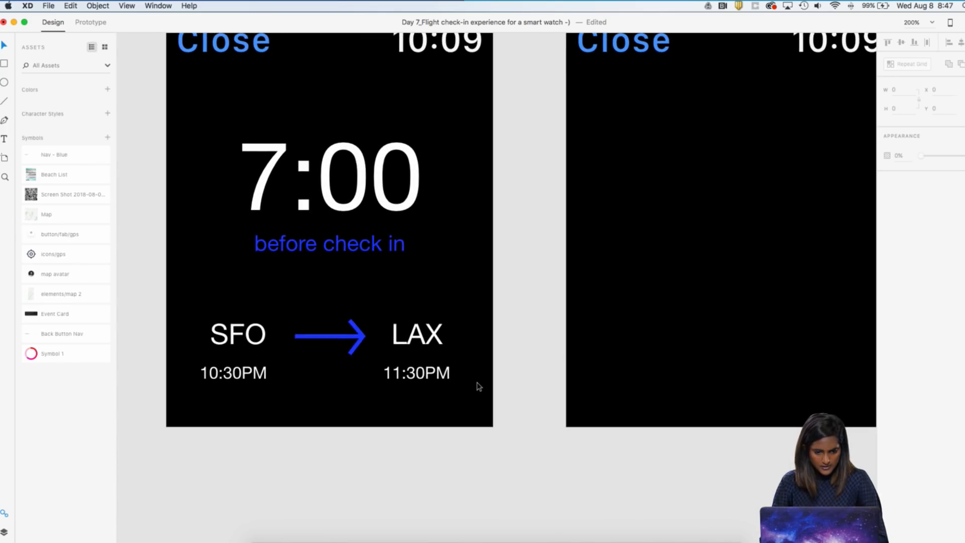
left_click_drag(196, 321, 451, 403)
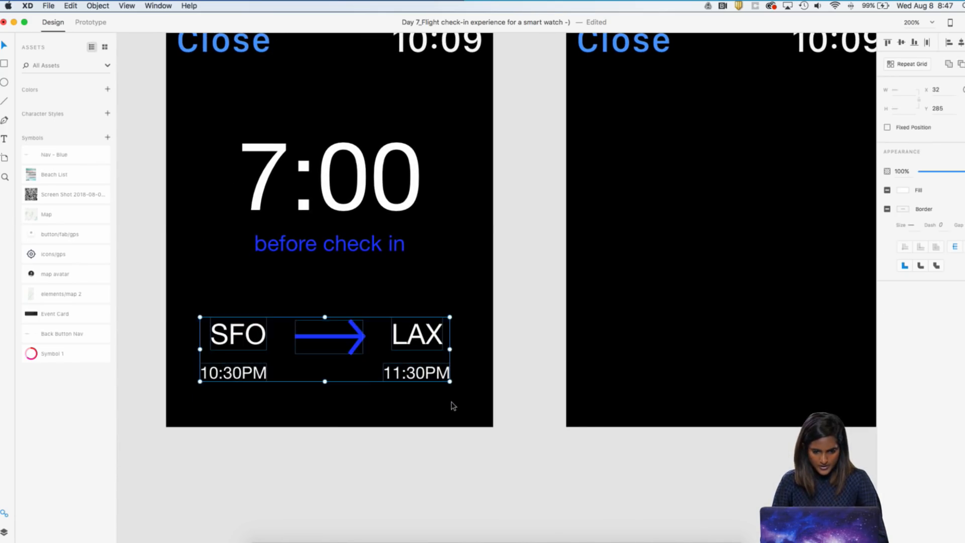
left_click(465, 403)
scroll(572, 358, "right", 7)
scroll(571, 358, "up", 2)
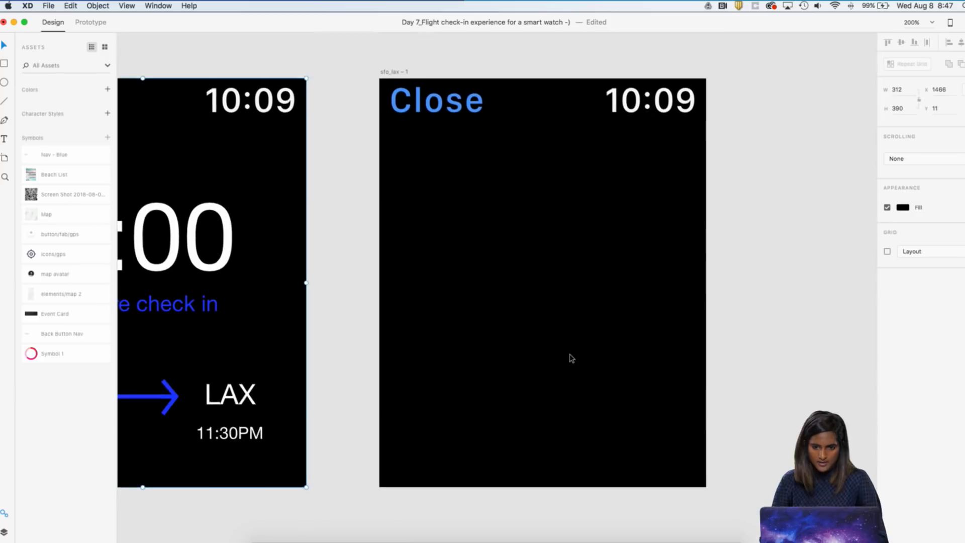
left_click(403, 76)
key("super+v")
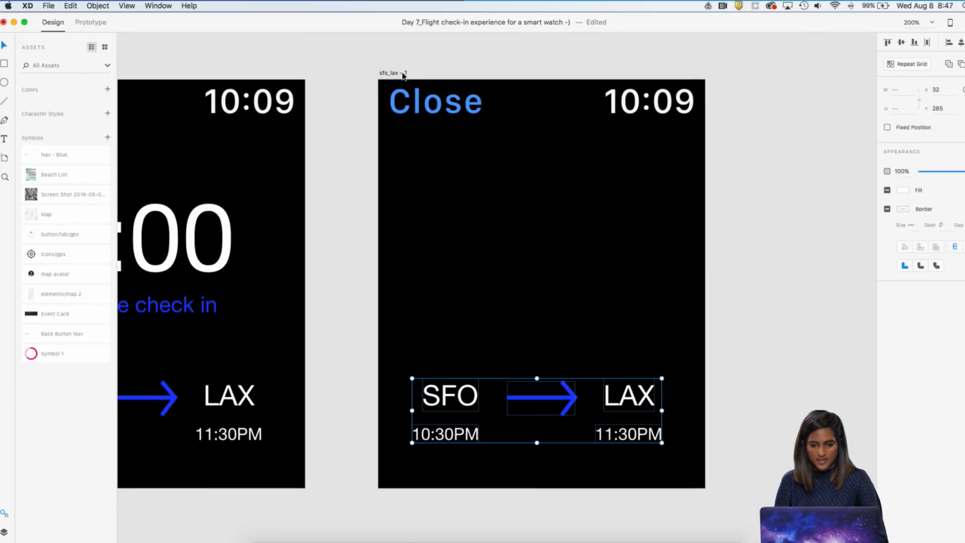
Move the pasted SFO to LAX route up to just below the header of the sfo_lax – 1 artboard
key("shift+Up")
key("shift+Up")
key("shift+Up")
key("shift+Up")
key("shift+Up")
key("shift+Up")
key("shift+Up")
key("shift+Up")
key("shift+Up")
key("shift+Up")
key("shift+Up")
key("shift+Up")
key("shift+Up")
key("shift+Up")
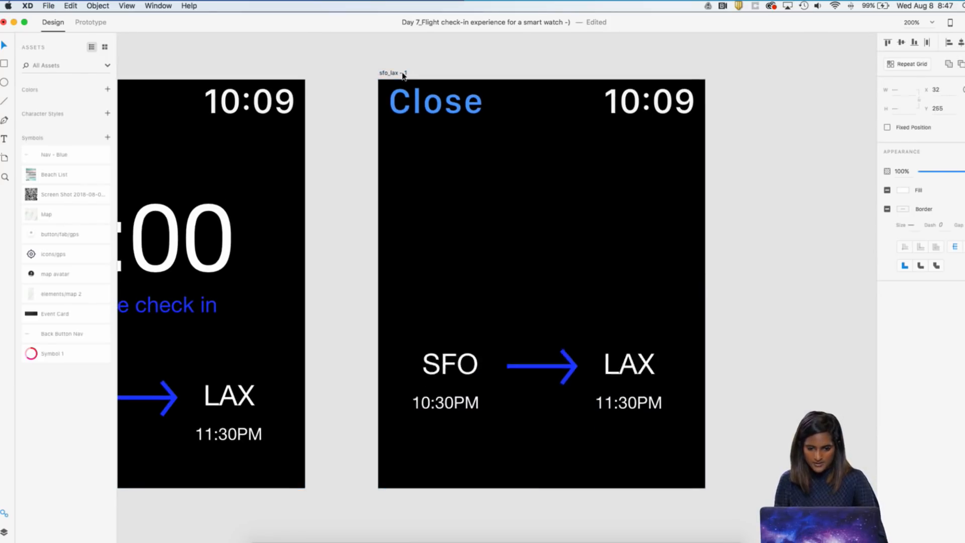
key("shift+Up")
key("shift+Up")
key("shift+Up")
key("shift+Up")
key("shift+Up")
key("shift+Up")
key("shift+Up")
key("shift+Up")
key("shift+Up")
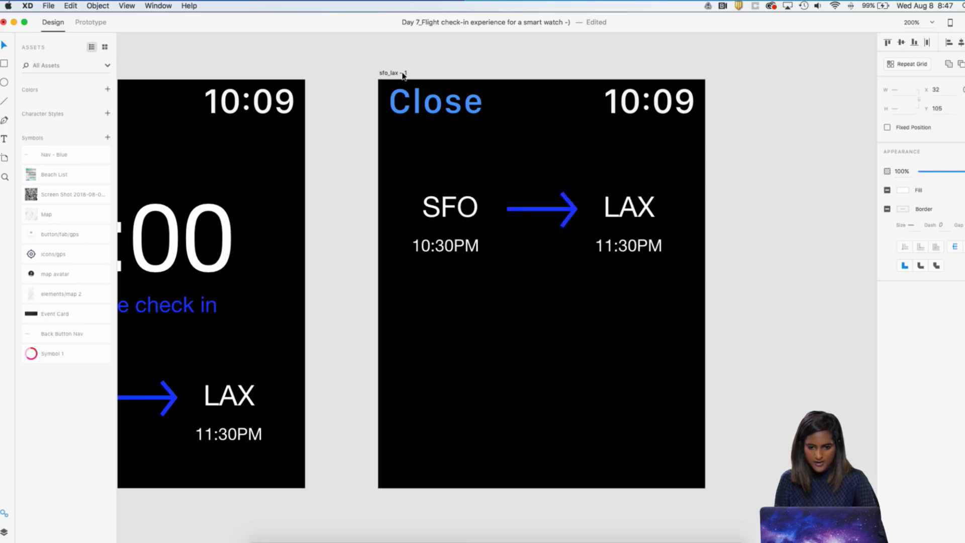
key("shift+Down")
key("shift+Down")
key("shift+Up")
key("shift+Up")
key("shift+Down")
key("Escape")
Change the "Close" heading on the sfo_lax – 1 artboard to "Back"
left_click(435, 102)
double_click(459, 101)
type("bb")
key("BackSpace")
key("BackSpace")
type("Back")
key("Escape")
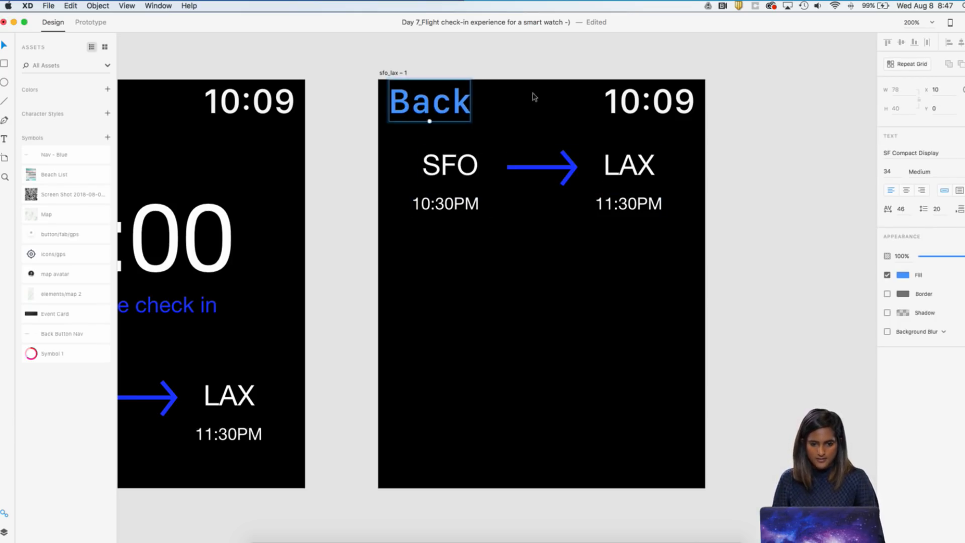
Nudge the 10:30PM label on the sfo_lax – 1 artboard slightly right beneath SFO
left_click(521, 74)
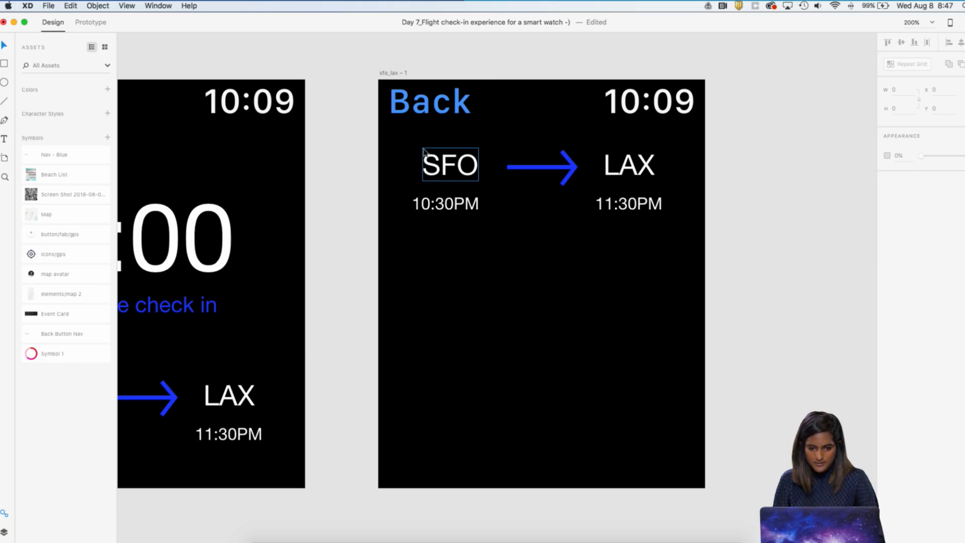
left_click_drag(439, 210, 440, 212)
left_click(479, 265)
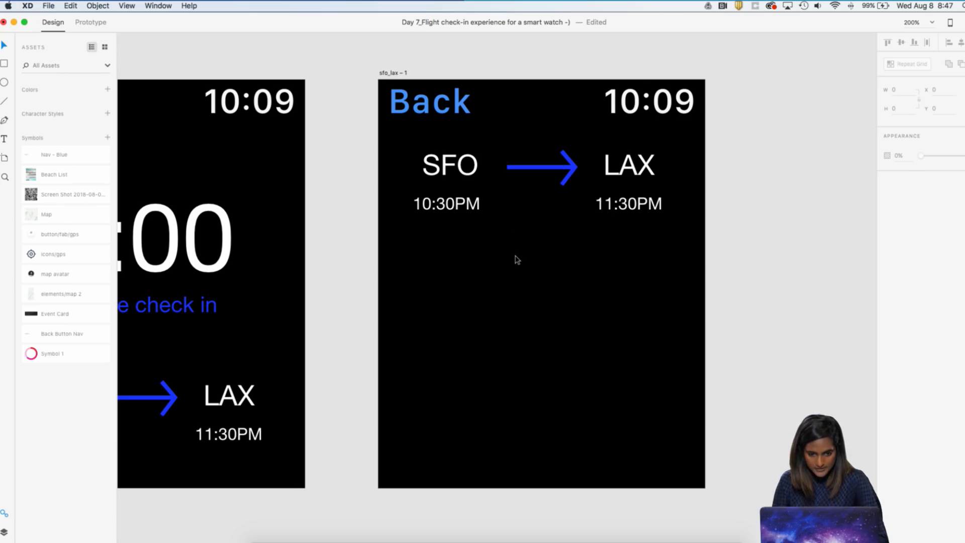
scroll(519, 252, "left", 2)
scroll(506, 298, "down", 5)
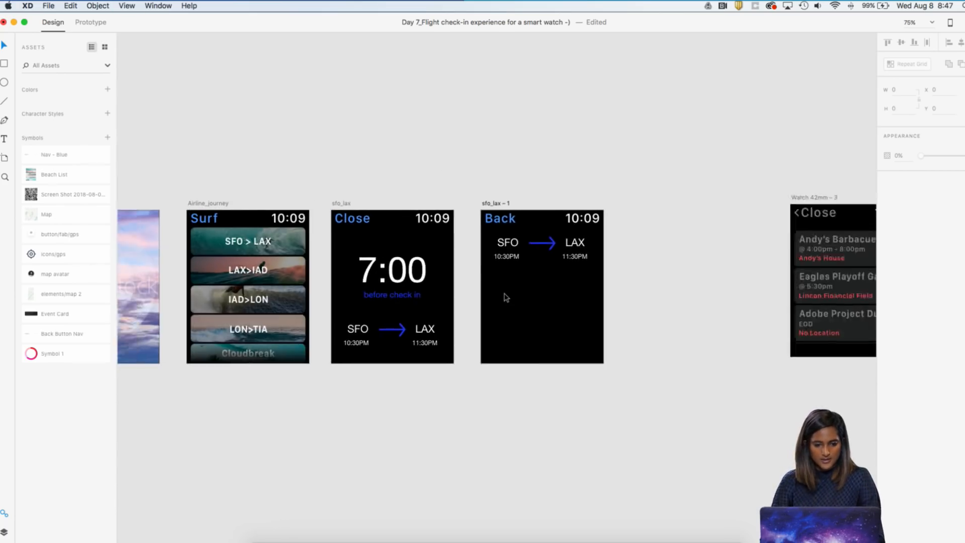
scroll(506, 298, "left", 6)
scroll(506, 298, "left", 5)
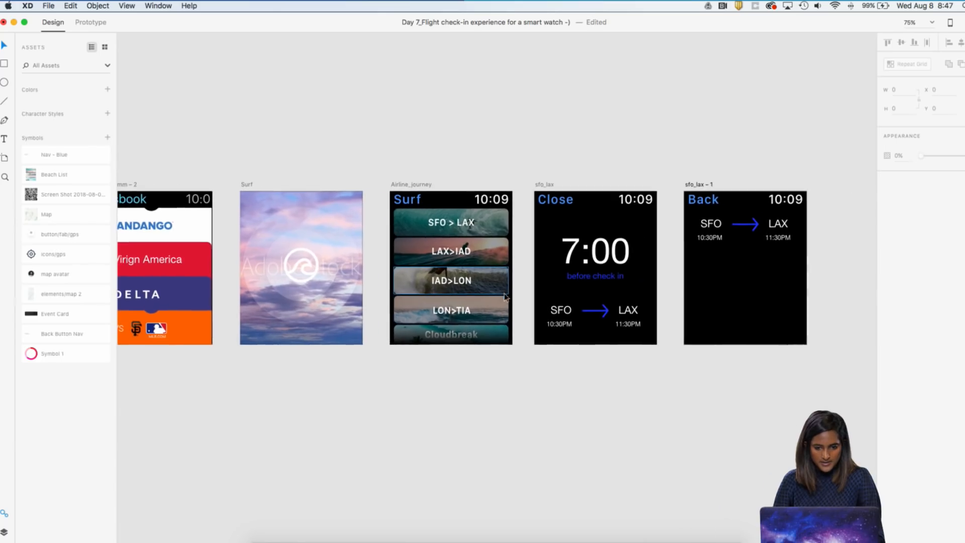
scroll(505, 296, "left", 4)
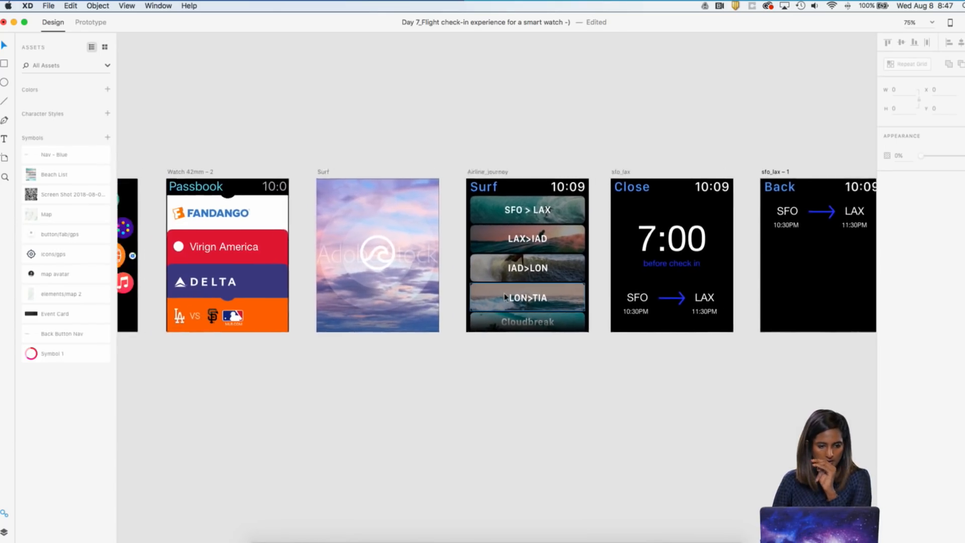
scroll(505, 297, "right", 8)
scroll(504, 296, "down", 2)
key("super+2")
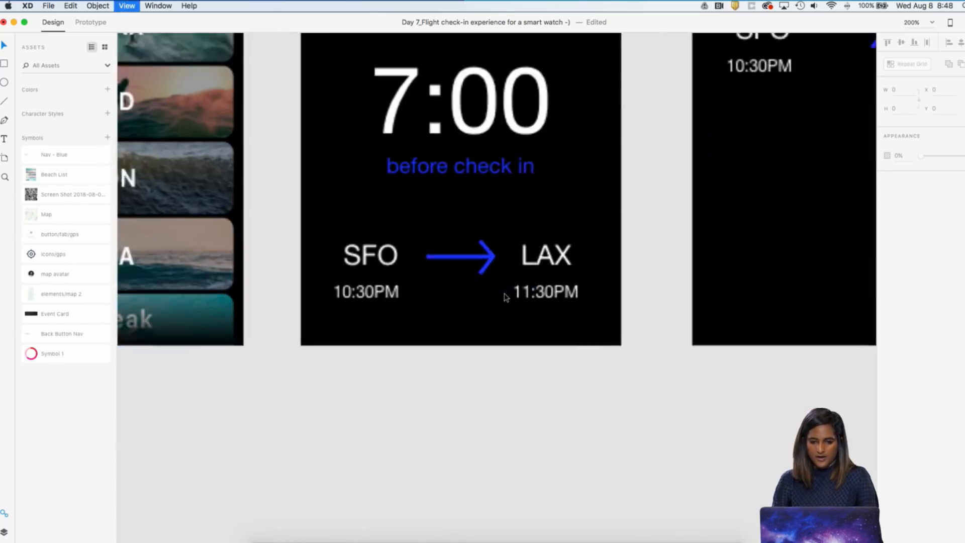
key("t")
left_click(459, 189)
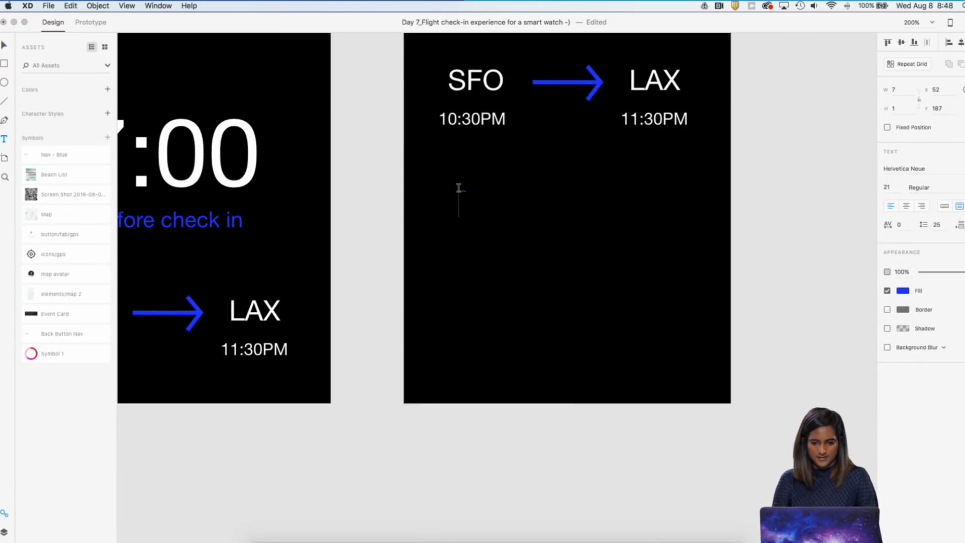
type("m")
key("BackSpace")
type("Amer")
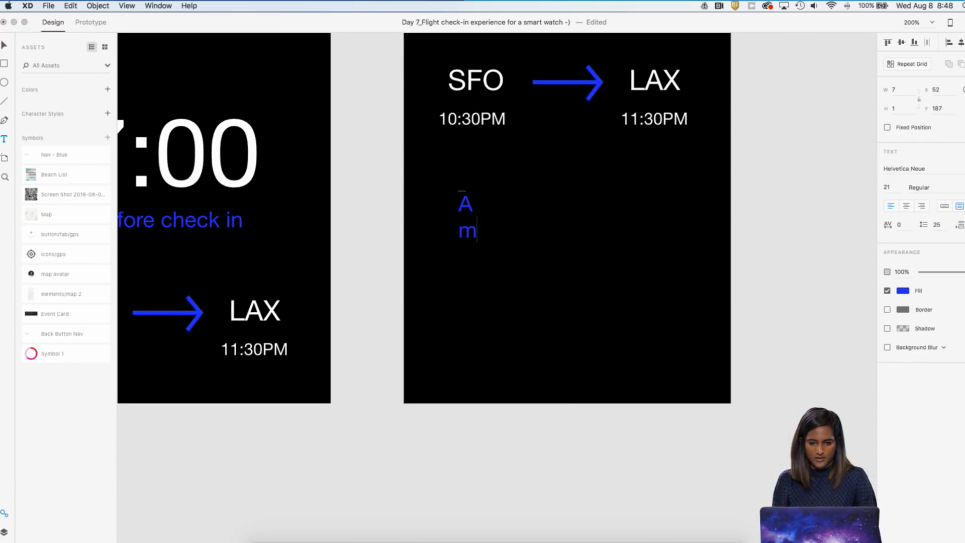
key("BackSpace")
key("BackSpace")
key("BackSpace")
left_click(2, 44)
left_click(469, 211)
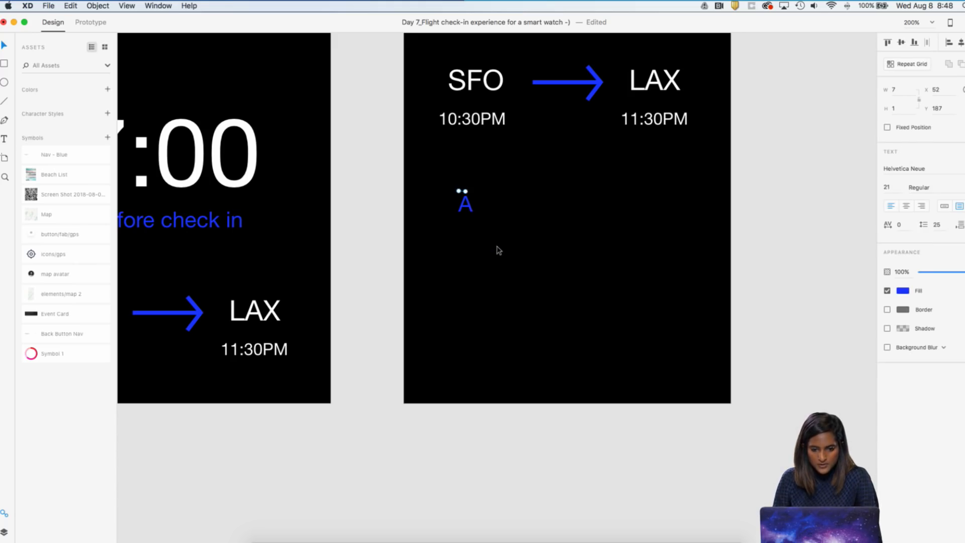
key("BackSpace")
Add a blue single-line text label for the airline below the SFO to LAX times on the sfo_lax – 1 artboard
key("t")
left_click(471, 203)
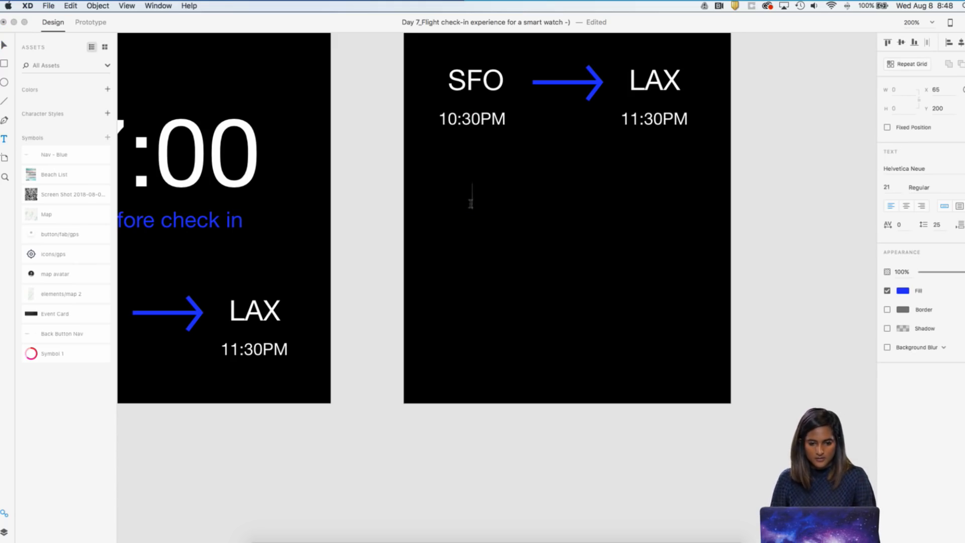
left_click(891, 188)
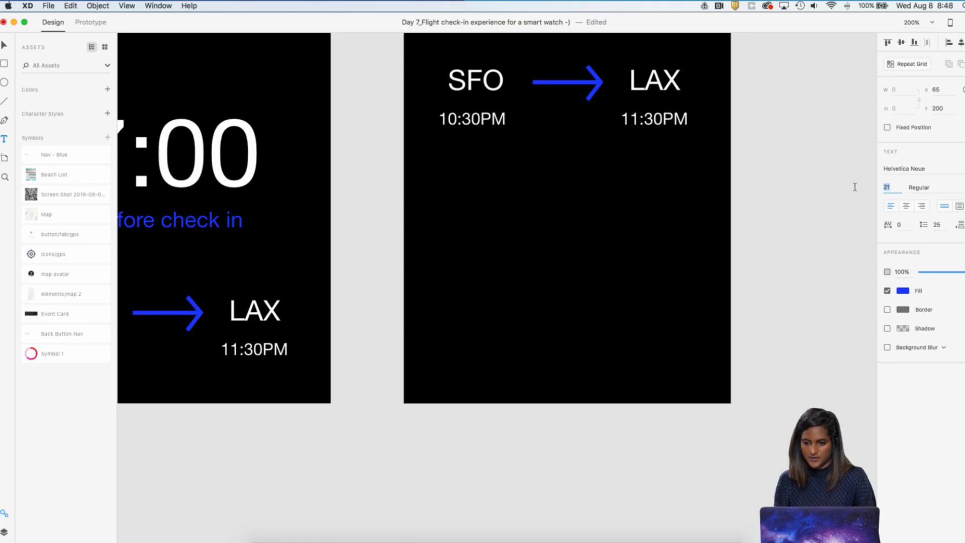
type("16")
key("Return")
type("American Air;ine")
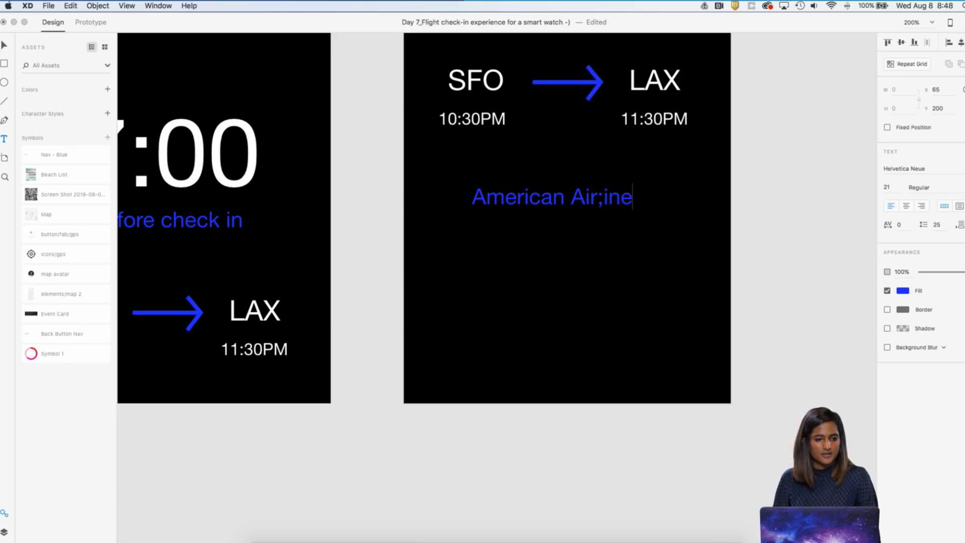
left_click(4, 48)
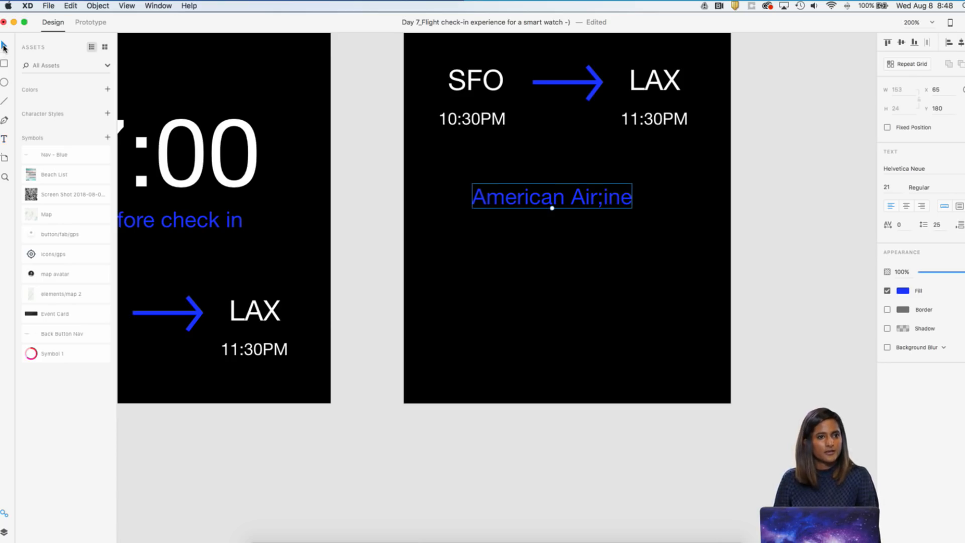
Correct the spelling of the airline label on the sfo_lax – 1 artboard to "American Airlines"
double_click(606, 206)
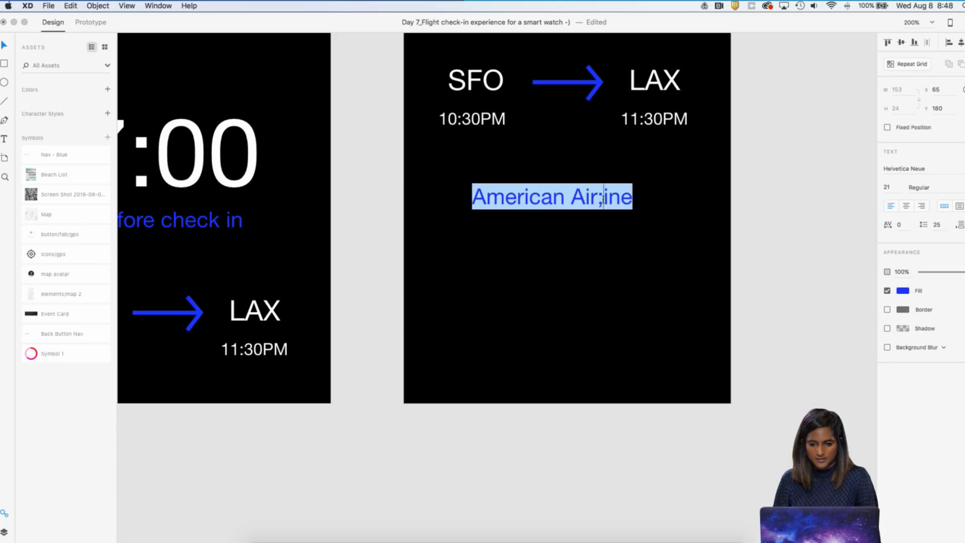
left_click(602, 201)
key("BackSpace")
type("l")
key("Escape")
double_click(630, 201)
left_click(630, 202)
type("s")
key("Escape")
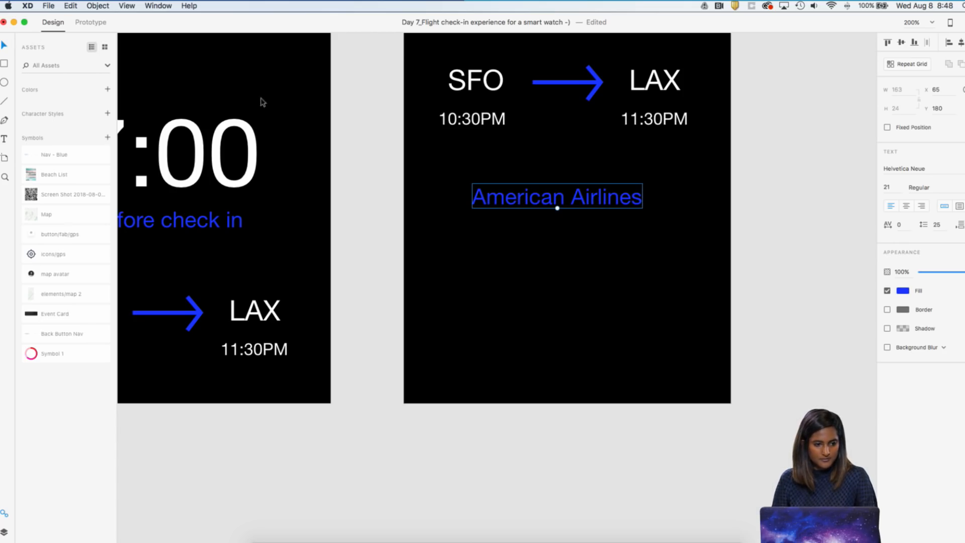
Check the Green Team text style on the Match artboard in smartwatch-ui-kit-final, and return to the flight check-in document
left_click(529, 306)
scroll(529, 306, "down", 5)
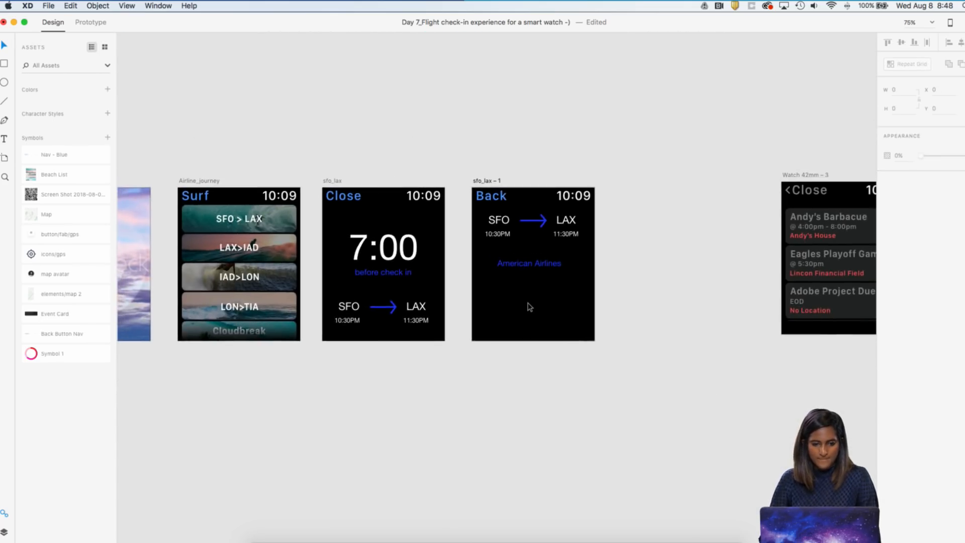
key("ctrl+Up")
left_click(638, 40)
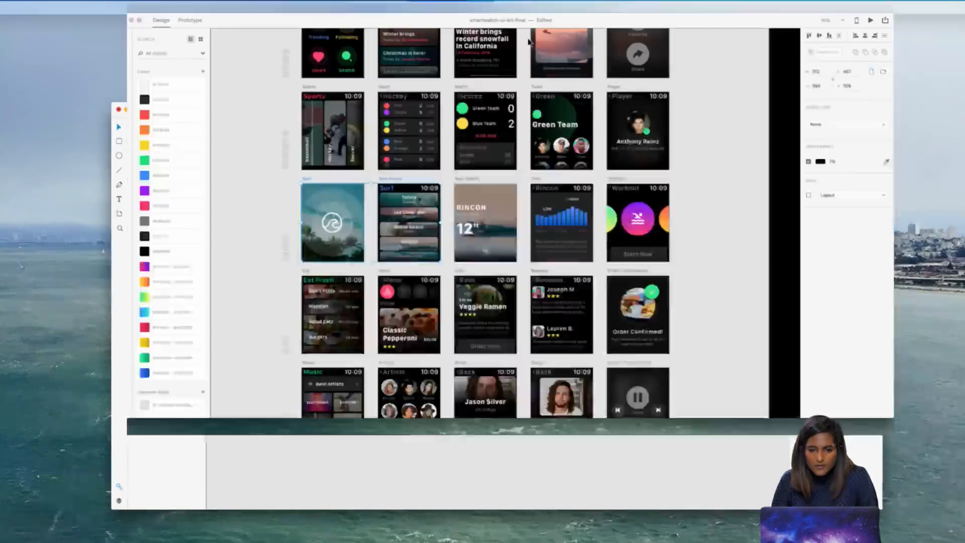
left_click(464, 139)
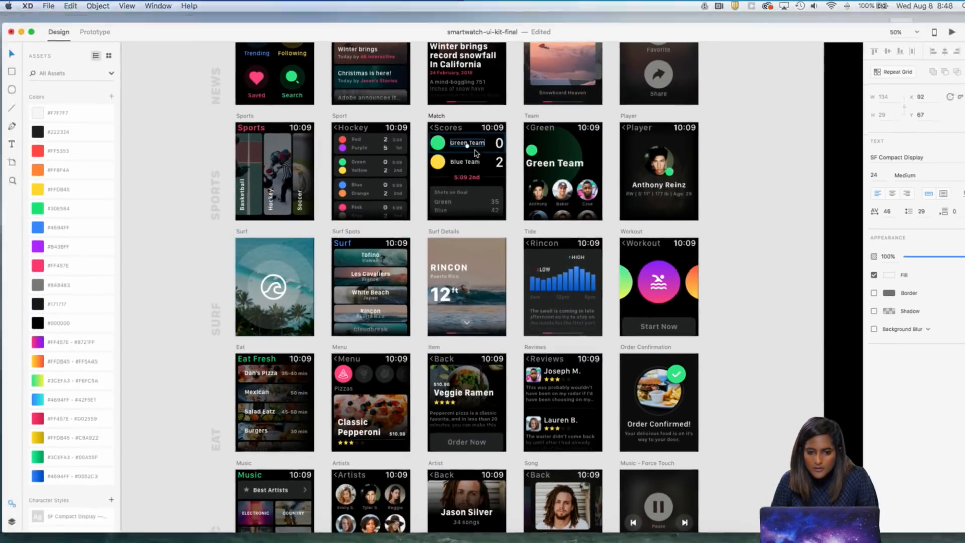
key("ctrl+Up")
left_click(458, 31)
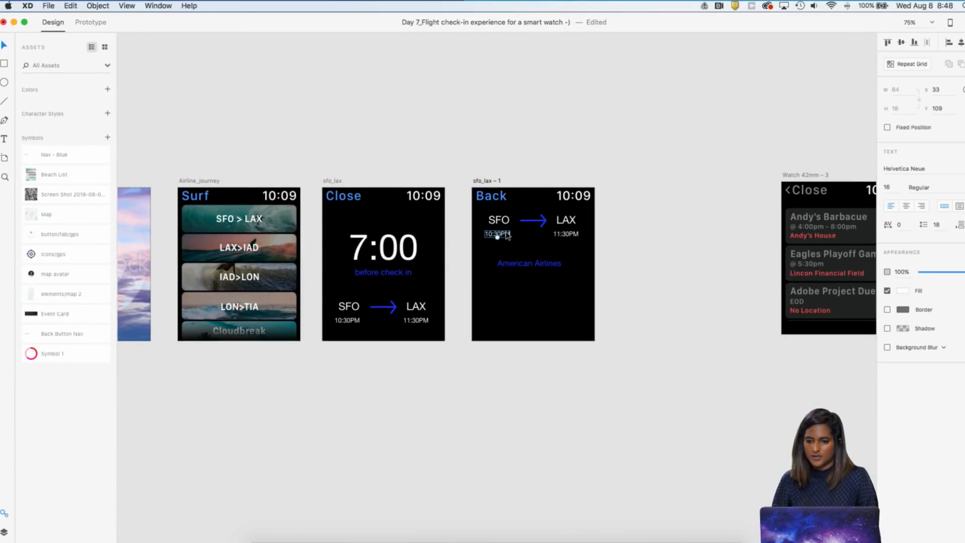
Set the font size of the 10:30PM and 11:30PM labels on the sfo_lax – 1 artboard to 20
key("super+equal")
key("super+equal")
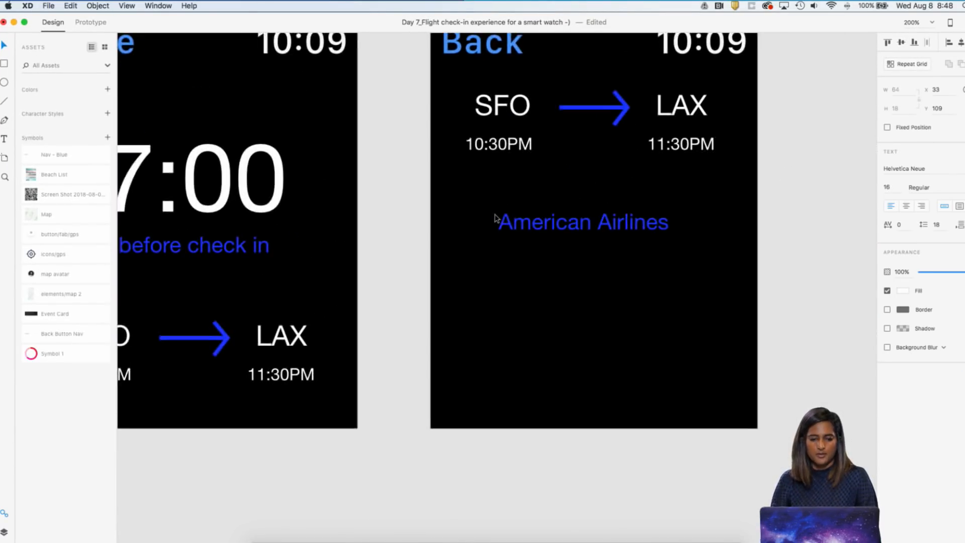
left_click(663, 152, "shift")
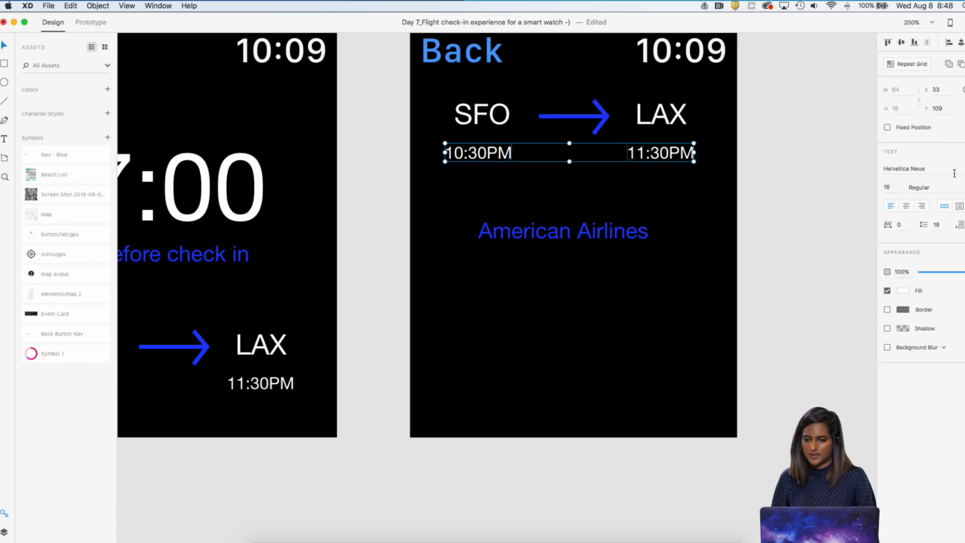
left_click(889, 188)
type("20")
key("Return")
Set the font size of the 10:30PM and 11:30PM labels on the sfo_lax artboard to 20
left_click(643, 237)
key("super+1")
left_click(374, 336)
left_click(287, 334, "shift")
left_click(897, 186)
type("12")
key("Return")
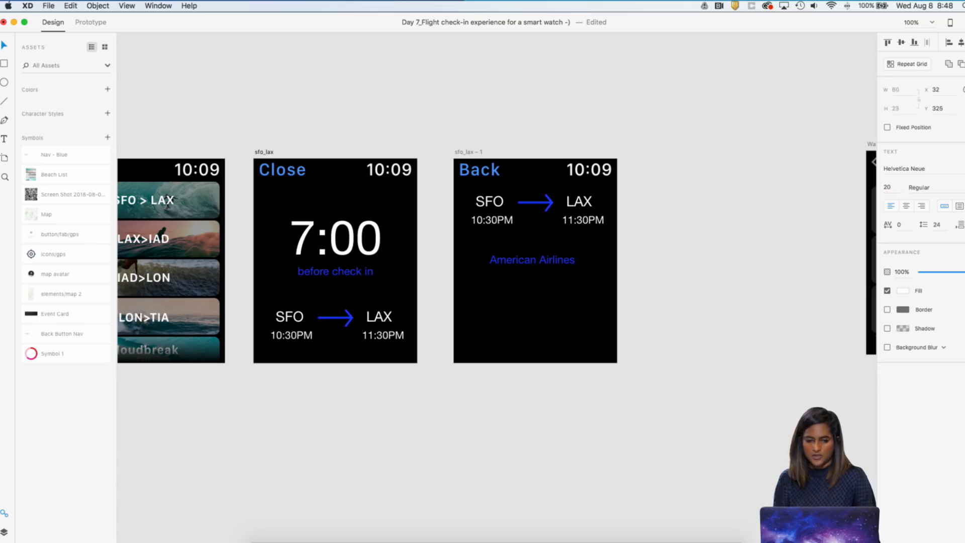
Center the SFO label horizontally over its 10:30PM time on the sfo_lax artboard
left_click(352, 445)
scroll(351, 445, "left", 3)
key("super+2")
left_click_drag(488, 427, 412, 333)
left_click_drag(315, 430, 247, 342)
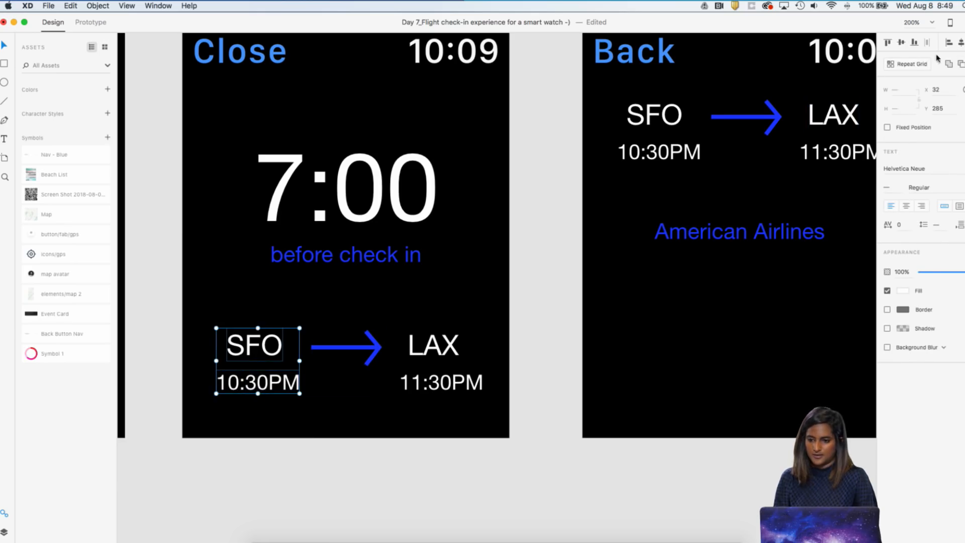
left_click(671, 324)
scroll(670, 325, "right", 2)
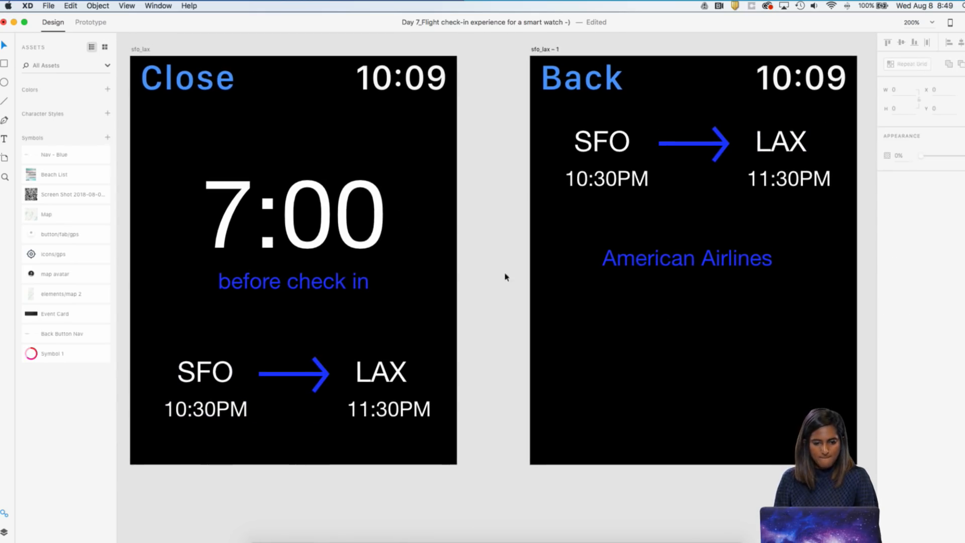
Set the "before check in" text to size 22 and center it beneath the 7:00 countdown on the sfo_lax artboard
left_click(366, 236)
left_click(328, 281)
left_click(892, 187)
type("22")
key("Return")
left_click_drag(333, 326, 315, 163)
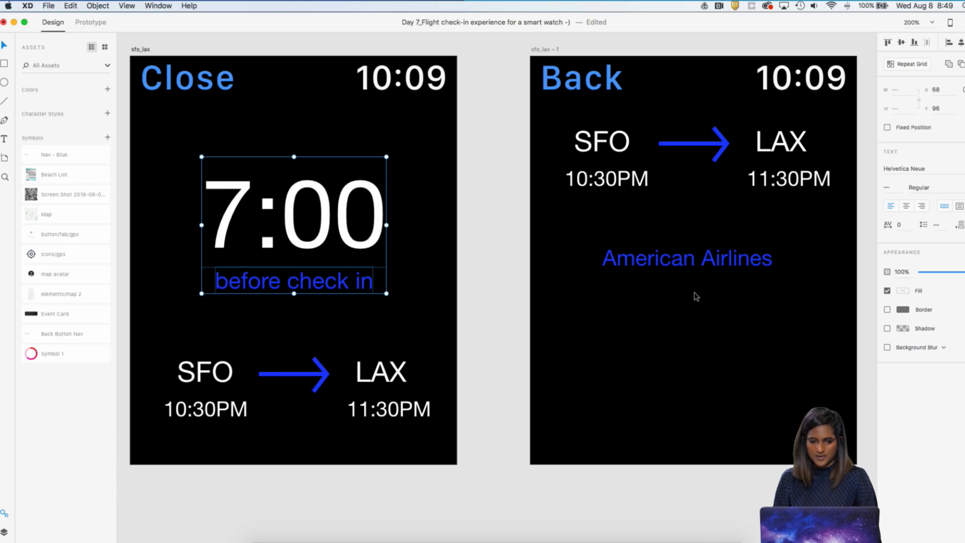
Change the fill of the American Airlines text on the sfo_lax – 1 artboard to a lighter, softer violet-blue
scroll(694, 295, "right", 2)
key("super+minus")
scroll(697, 297, "right", 3)
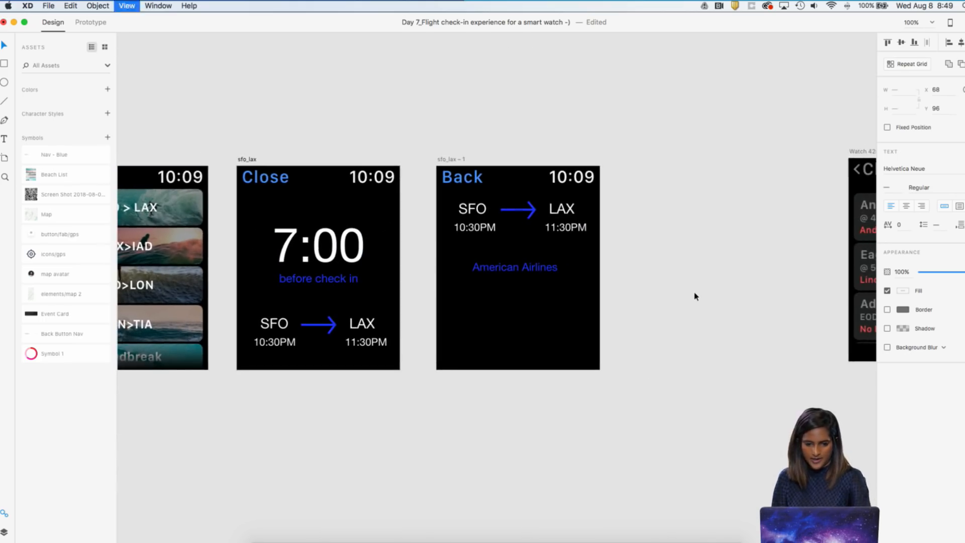
key("super+equal")
left_click(607, 249)
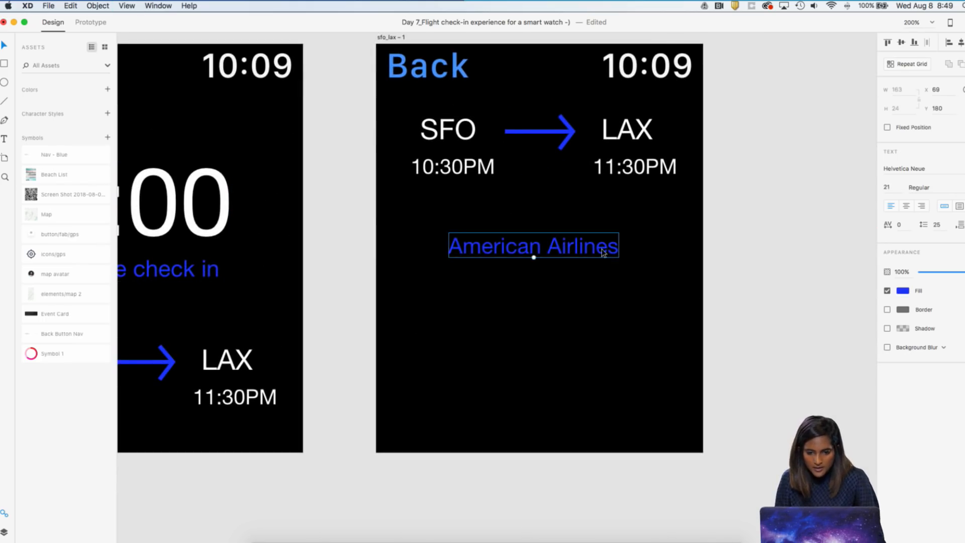
double_click(603, 253)
left_click(904, 291)
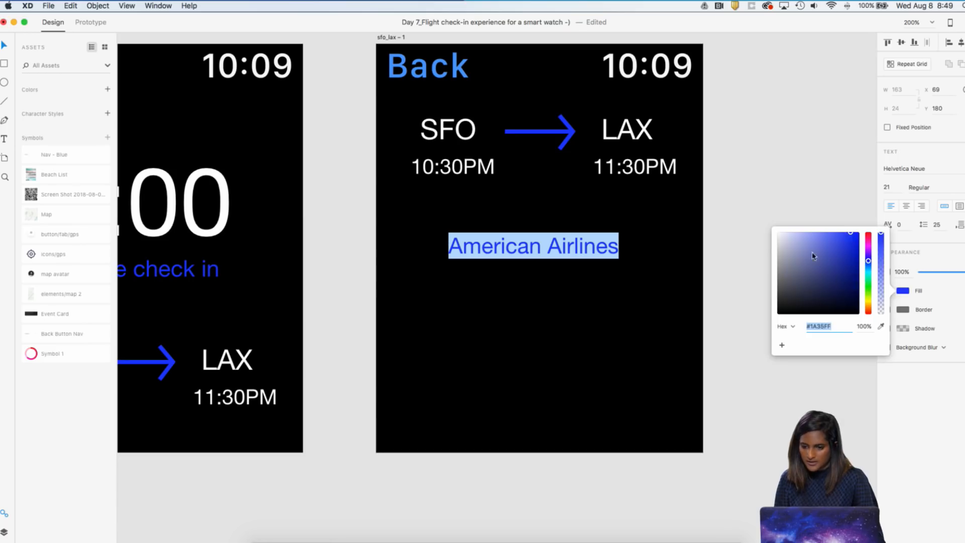
mouse_move(755, 231)
left_mouse_down()
mouse_move(769, 255)
mouse_move(774, 239)
mouse_move(764, 233)
mouse_move(856, 277)
left_mouse_up()
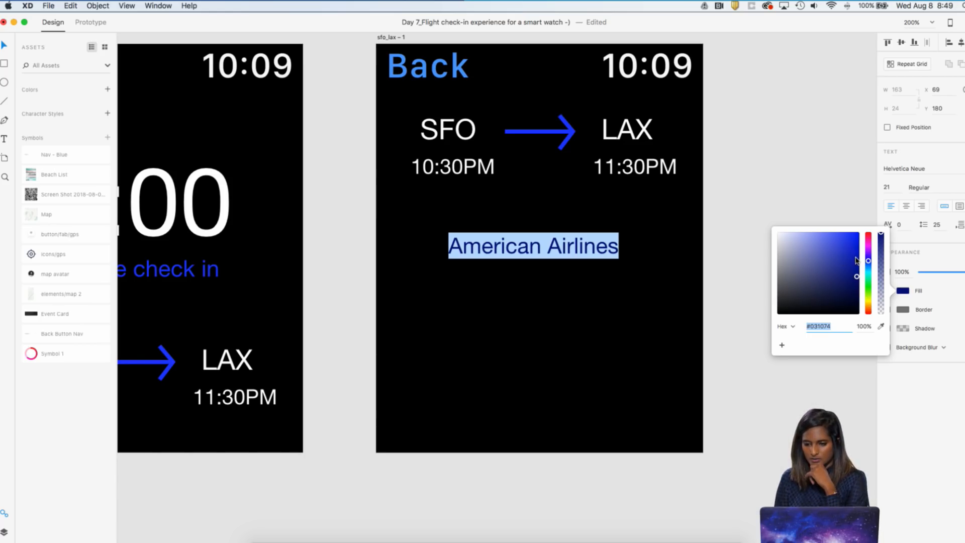
left_click_drag(853, 239, 841, 232)
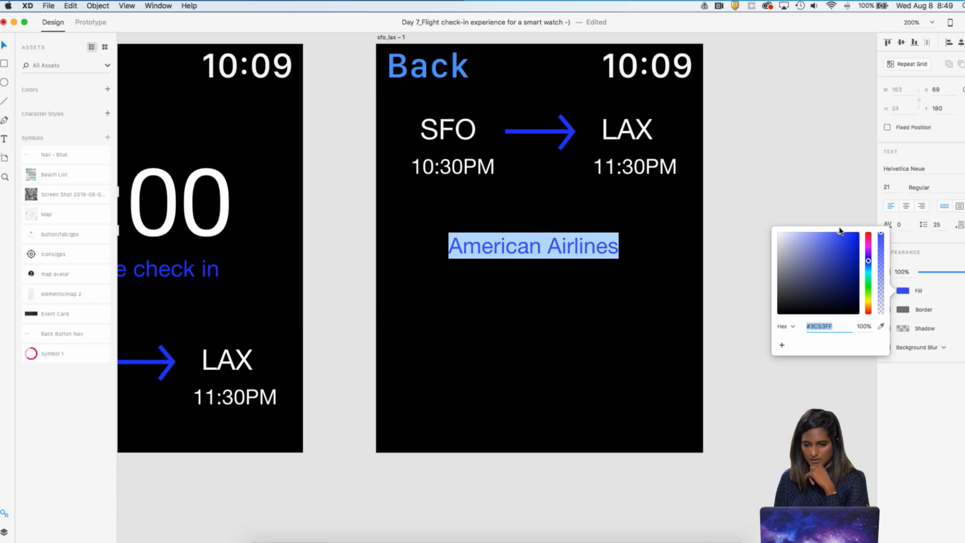
left_click(820, 167)
left_click(805, 174)
left_click(598, 247)
left_click(903, 292)
mouse_move(846, 250)
left_mouse_down()
mouse_move(830, 232)
mouse_move(849, 246)
mouse_move(838, 238)
left_mouse_up()
left_click(769, 231)
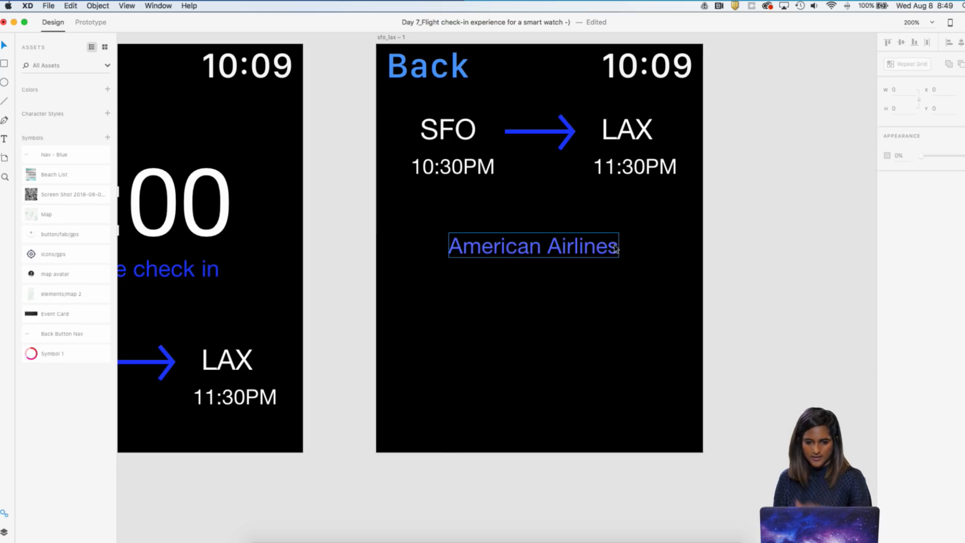
Enlarge the American Airlines text to size 32 and place it just below the flight times
left_click_drag(534, 259, 547, 240)
left_click(536, 306)
left_click(534, 267)
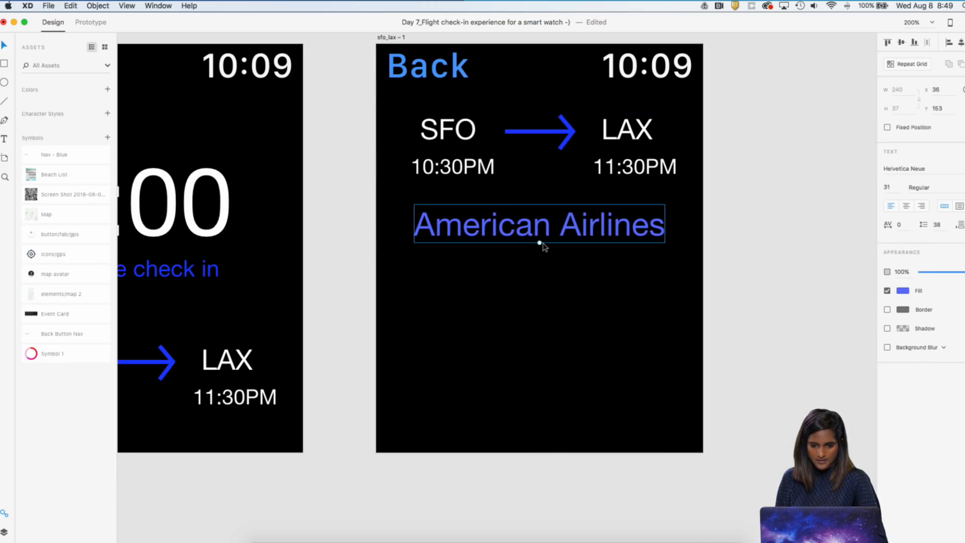
left_click_drag(541, 243, 540, 245)
left_click(897, 186)
key("BackSpace")
type("32")
key("Return")
left_click(569, 297)
left_click_drag(565, 240, 578, 236)
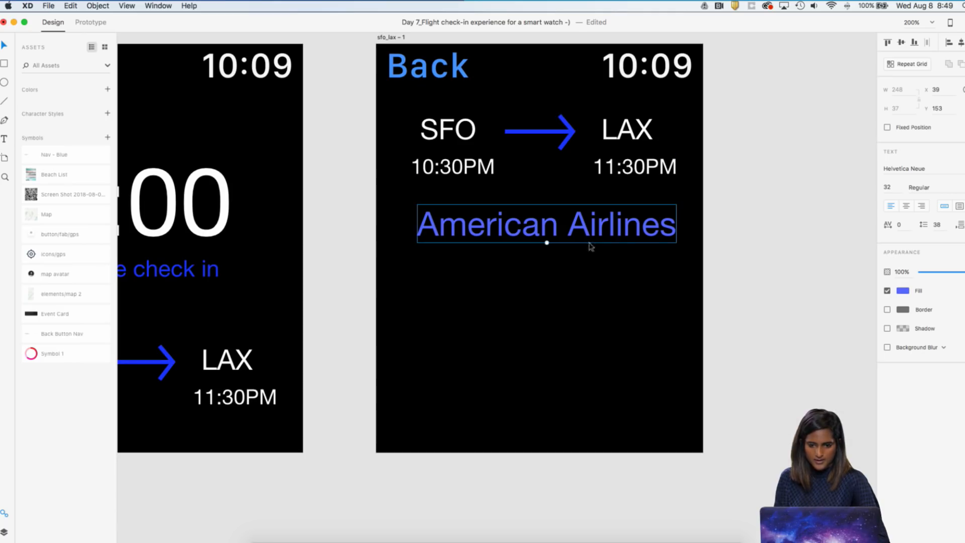
Shift the SFO to LAX route, its times and the American Airlines text together slightly left on the sfo_lax – 1 artboard
left_click_drag(679, 282, 443, 129)
left_click(551, 126)
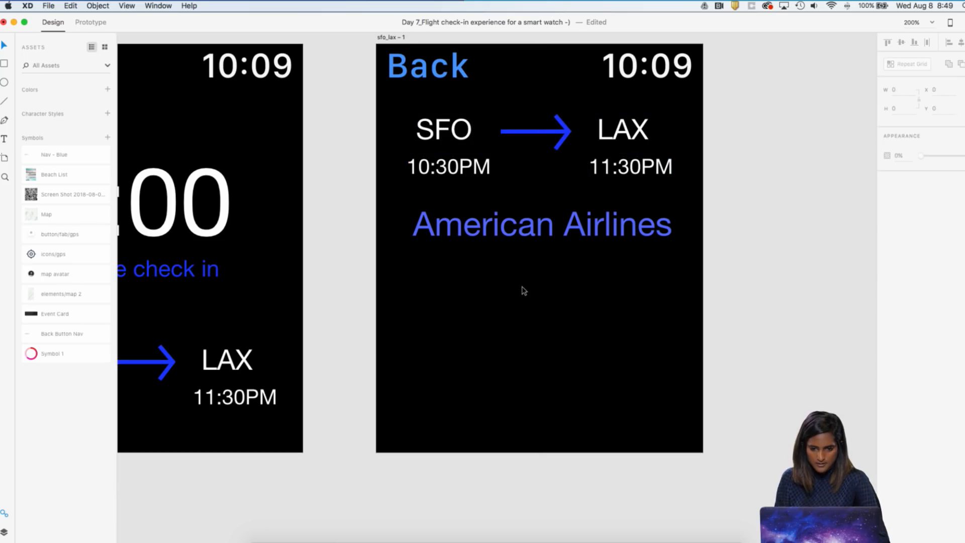
left_click(523, 236)
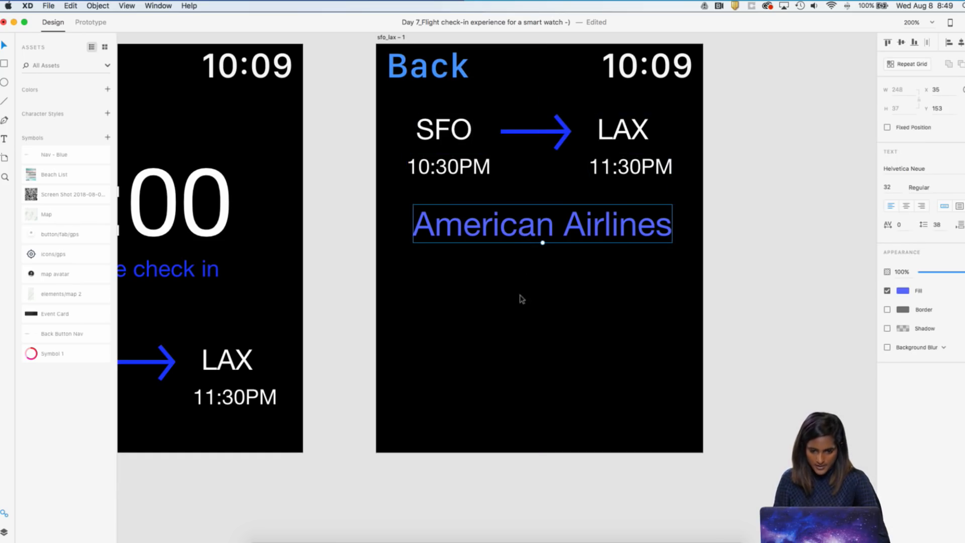
left_click(519, 323)
Draw a large white rectangle in the empty area beneath the American Airlines text on the sfo_lax – 1 artboard
scroll(519, 325, "down", 2)
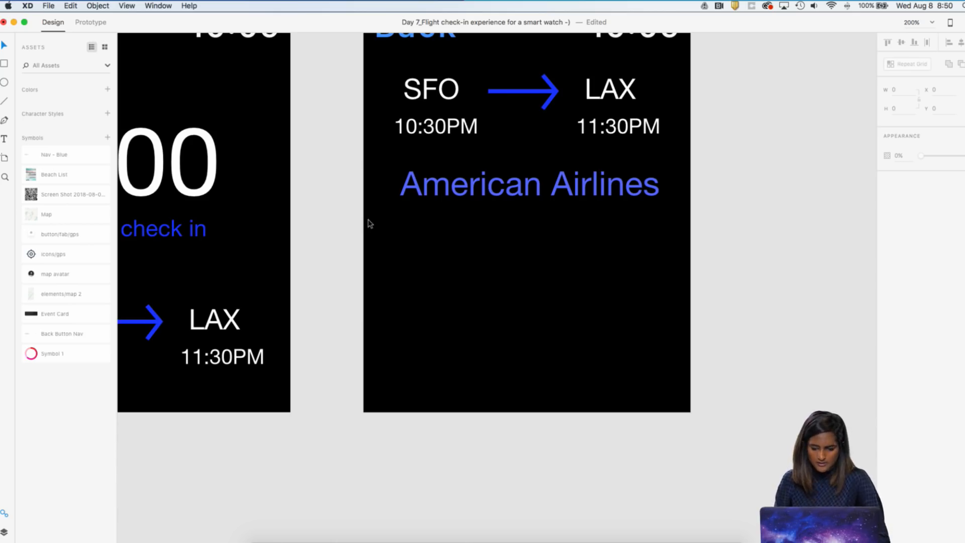
left_click(5, 65)
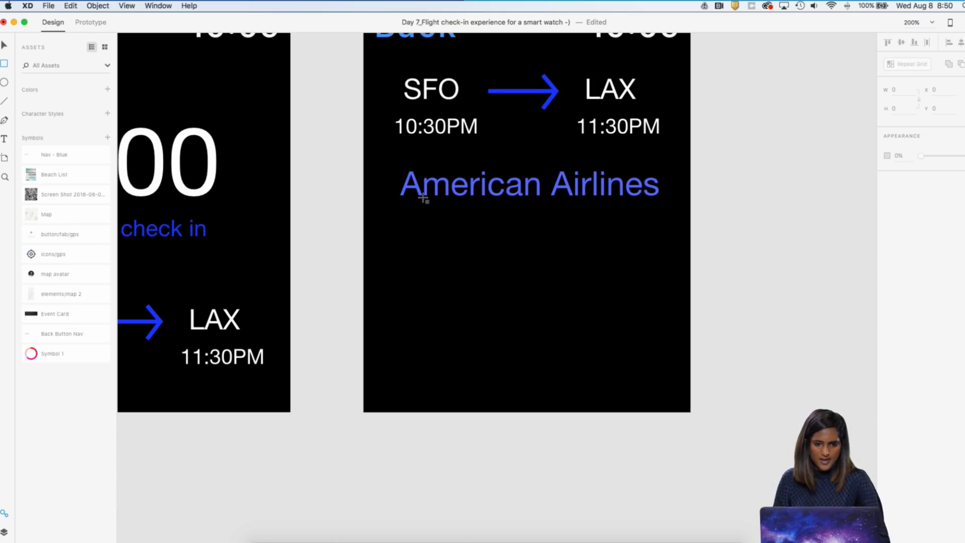
mouse_move(383, 209)
left_mouse_down()
mouse_move(489, 297)
mouse_move(679, 398)
left_mouse_up()
left_click_drag(625, 366, 611, 360)
left_click(786, 309)
key("super+1")
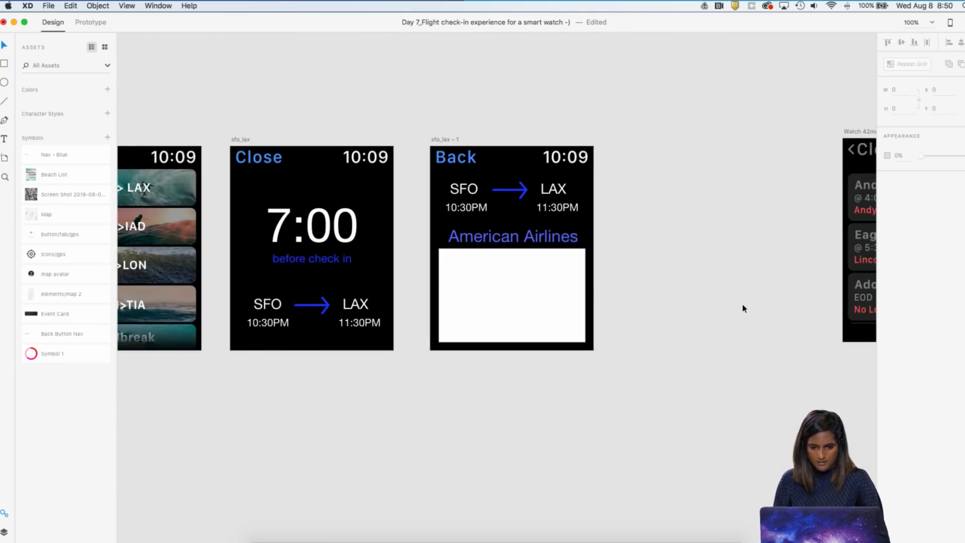
Move the American Airlines text up slightly, away from the white rectangle and closer to the flight times
left_click_drag(482, 253, 492, 246)
key("Up")
key("Up")
key("Up")
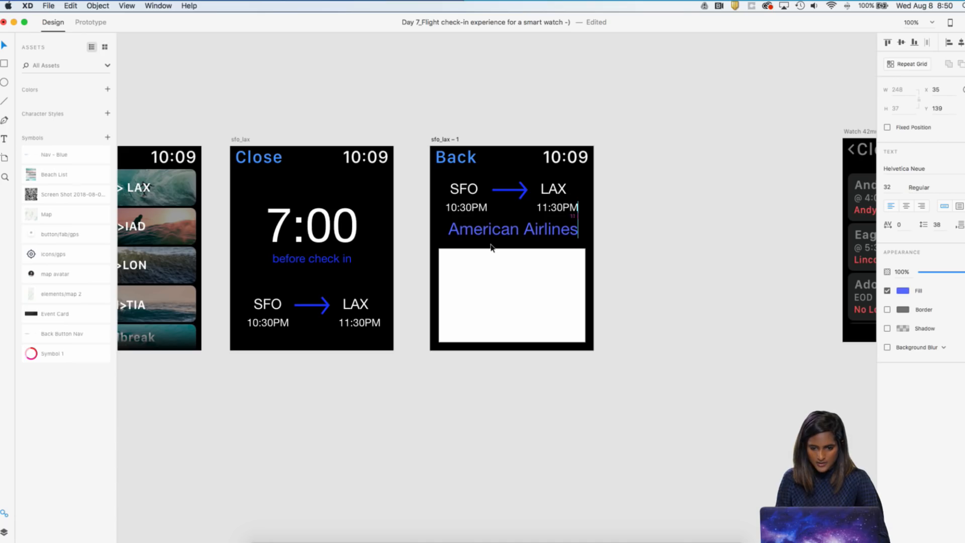
Round the white rectangle's corners to a radius of 9 and extend its top edge slightly up toward the American Airlines text
left_click(560, 288)
key("super+2")
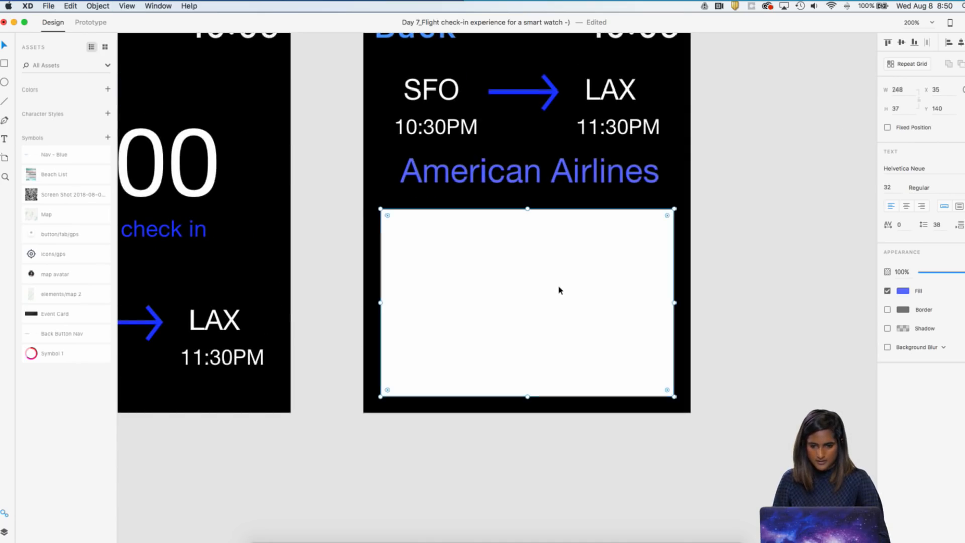
left_click_drag(668, 215, 666, 218)
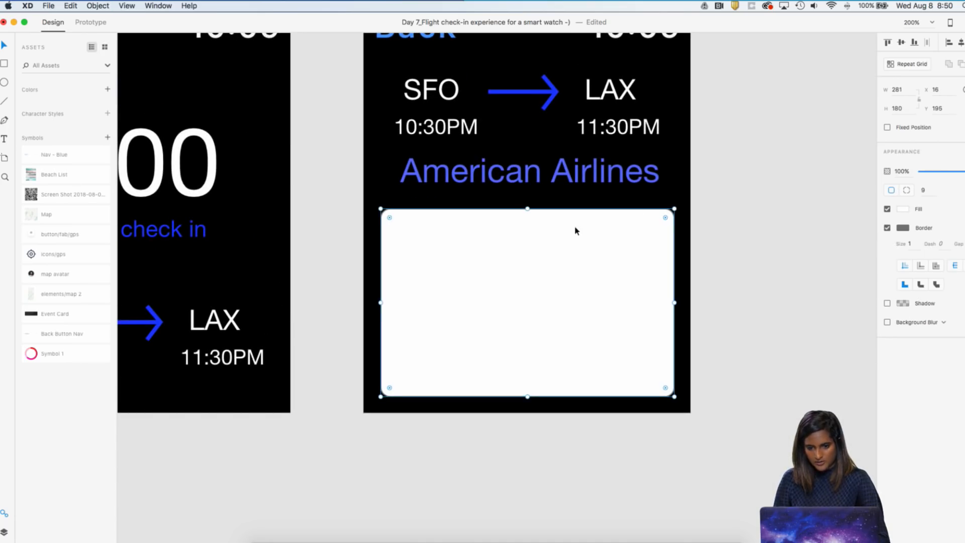
left_click_drag(527, 209, 527, 202)
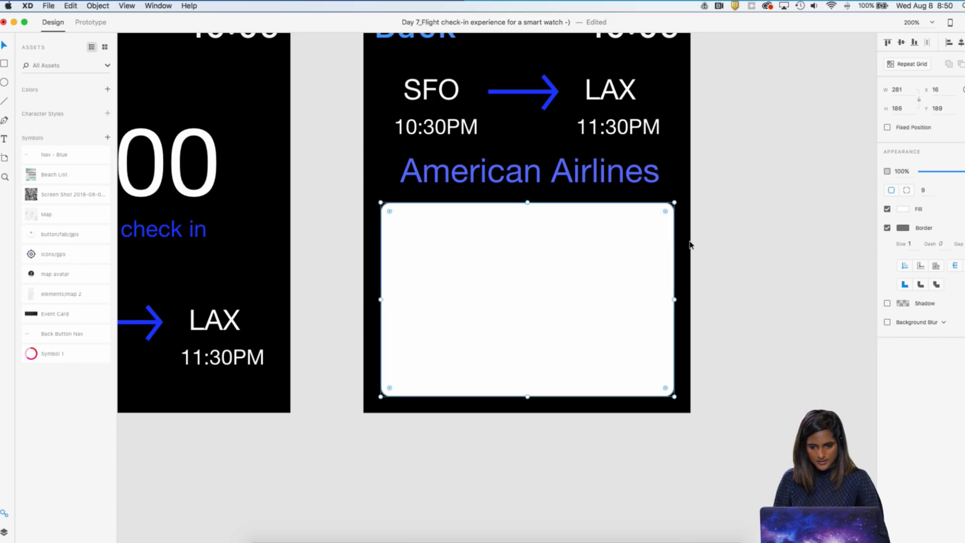
left_click(695, 319)
key("super+1")
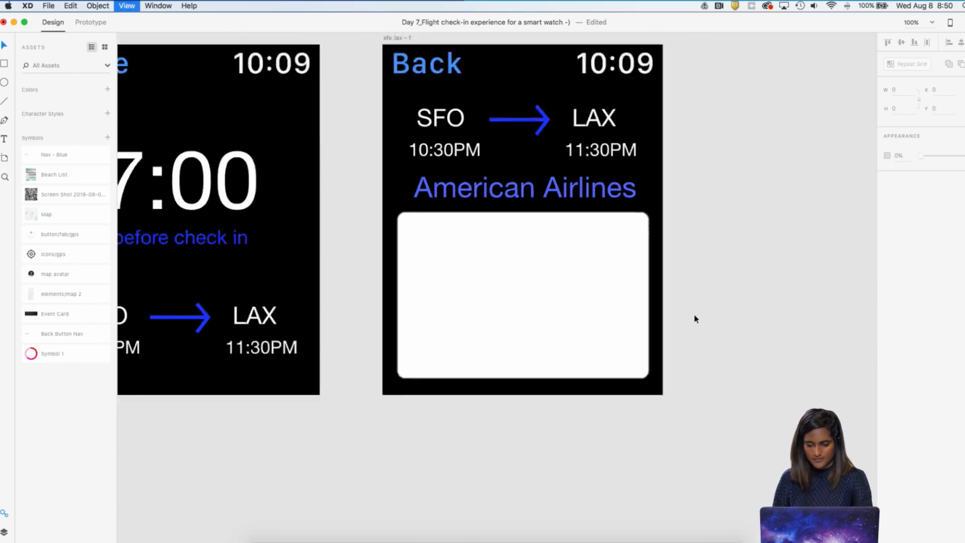
Try to copy the American Airlines icon from the Home_default artboard and paste it below the sfo_lax – 1 artboard
scroll(694, 319, "left", 10)
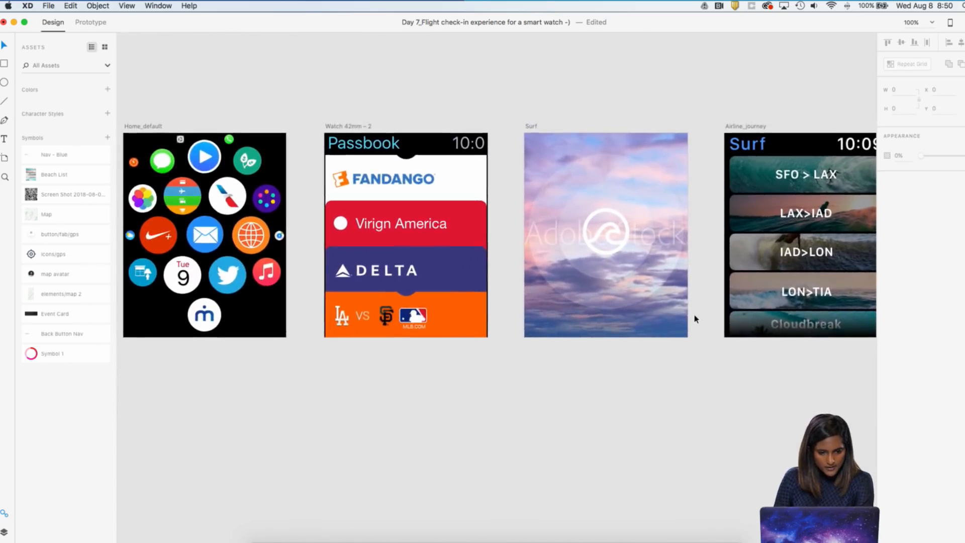
scroll(252, 227, "right", 5)
scroll(251, 229, "left", 6)
left_click(262, 215)
key("super+c")
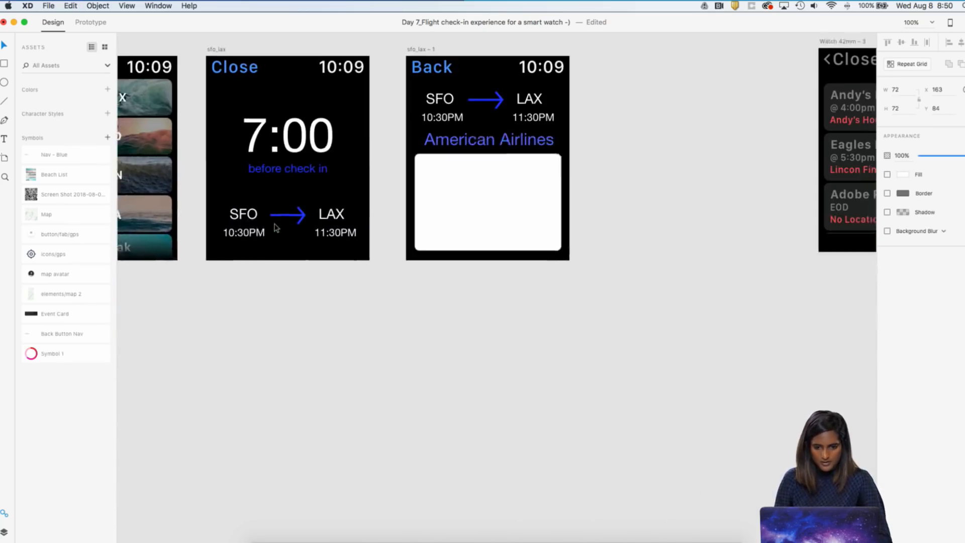
scroll(275, 228, "down", 1)
right_click(497, 282)
key("super+v")
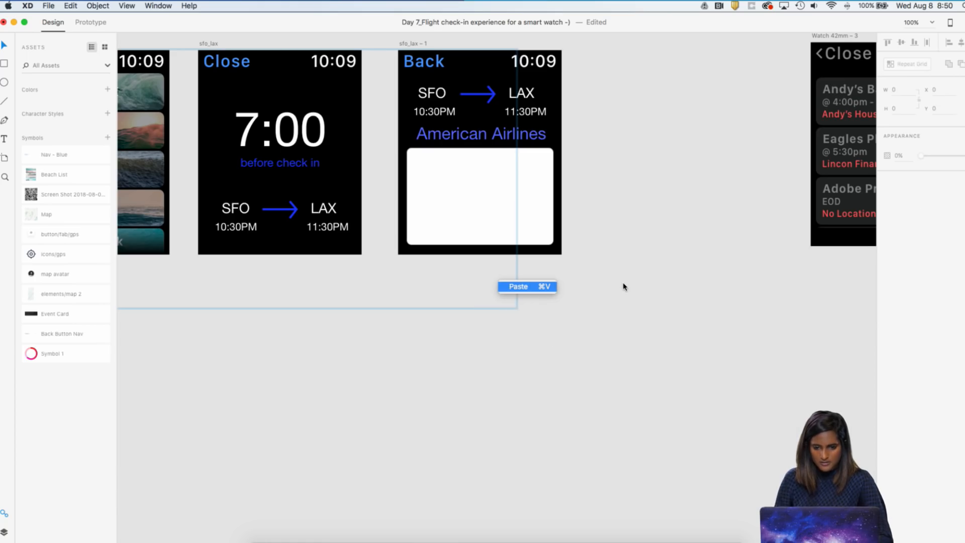
scroll(626, 285, "left", 20)
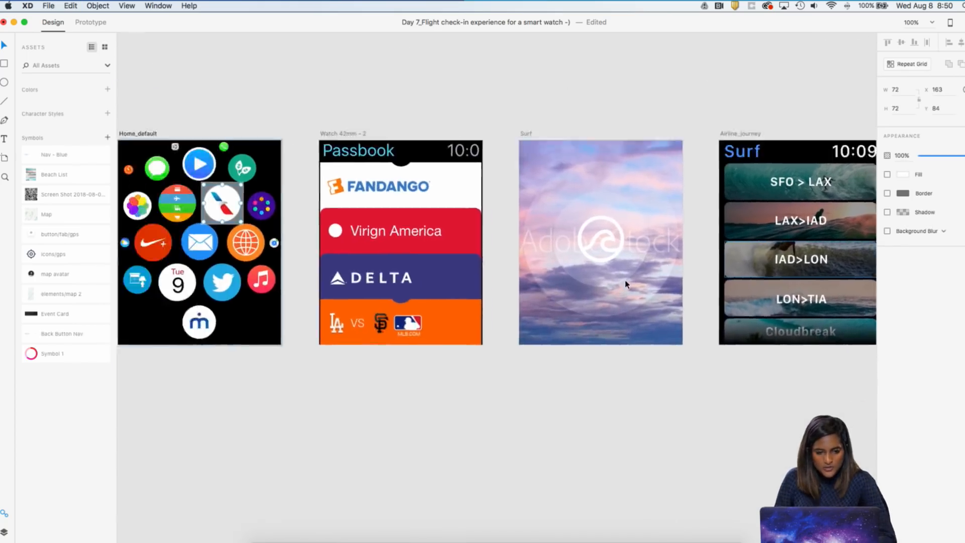
Save the red gradient of the American Airlines icon on Home_default to the document colors
scroll(542, 261, "up", 5)
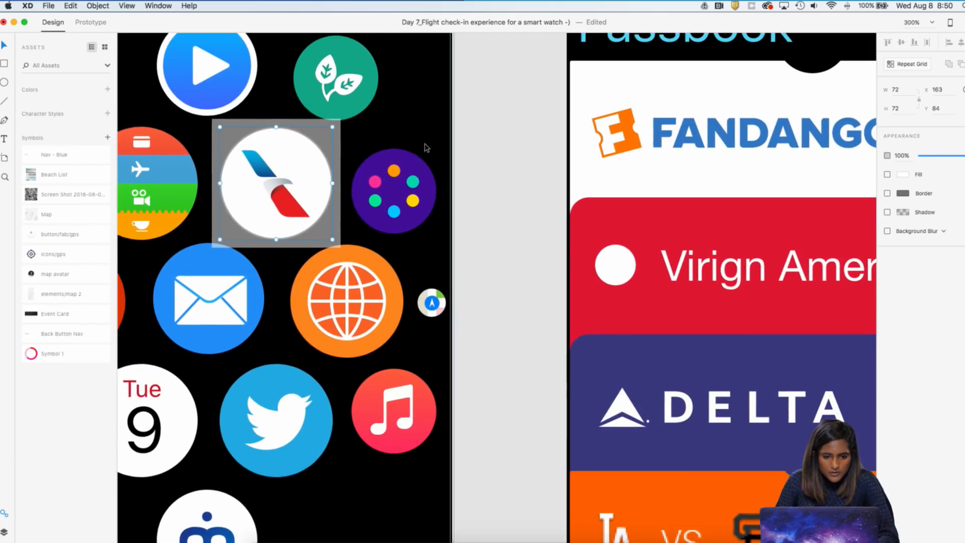
double_click(300, 204)
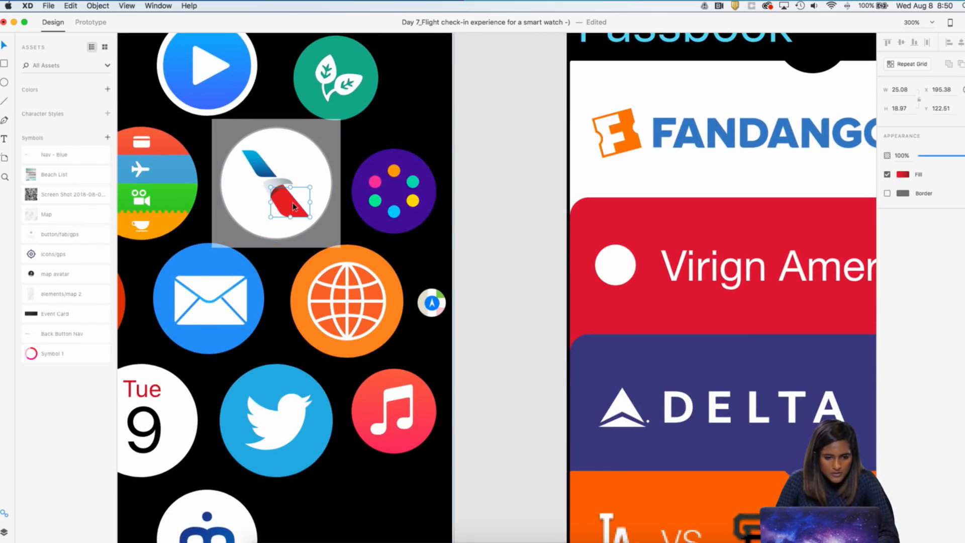
left_click(107, 89)
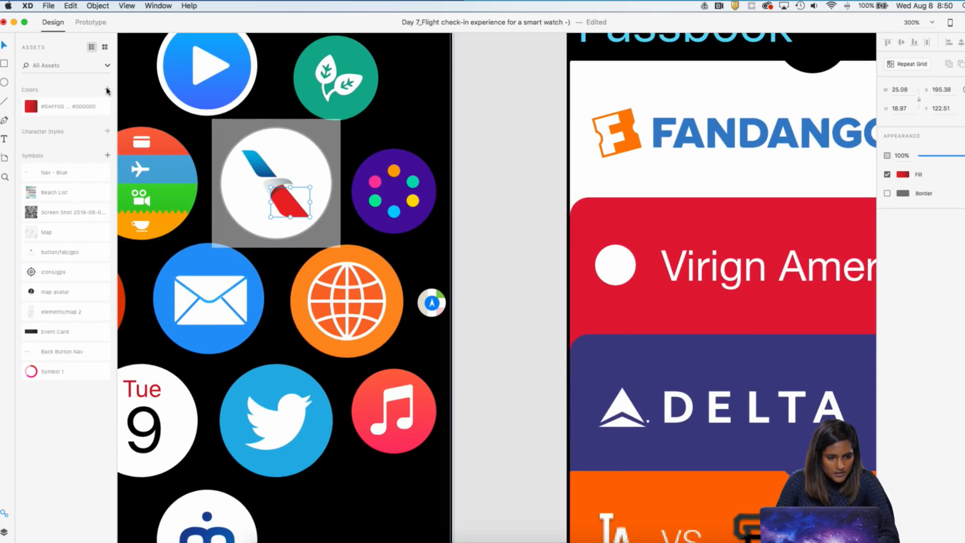
Add the blue gradient fills of the American Airlines icon to the document colors
double_click(262, 168)
left_click(280, 172)
left_click(490, 159)
double_click(253, 168)
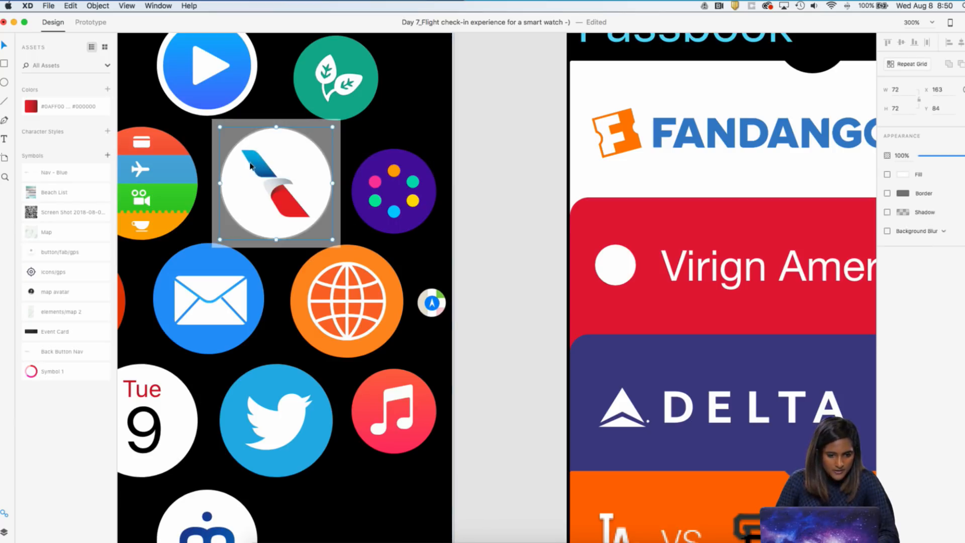
left_click(107, 90)
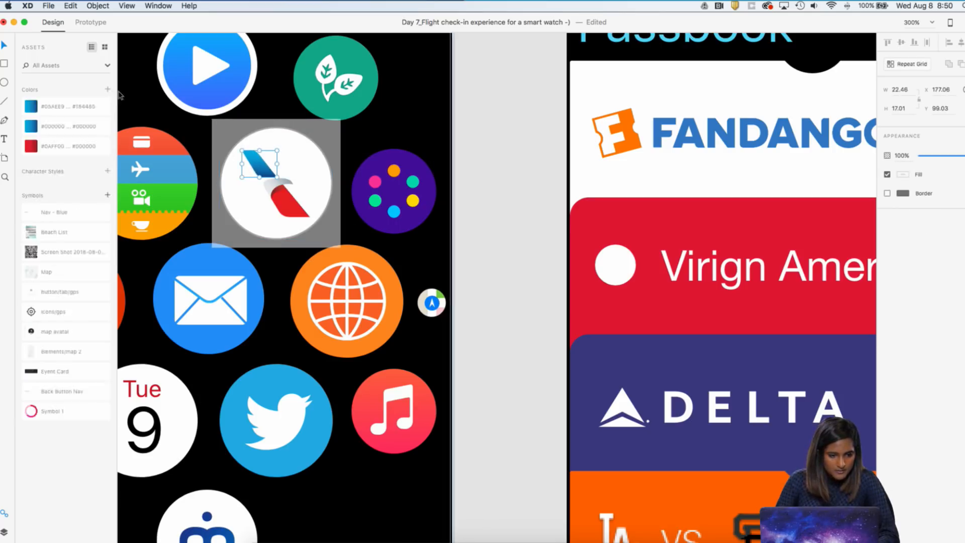
Fill the rounded white rectangle on the sfo_lax – 1 artboard with the saved blue gradient
left_click(487, 189)
key("super+minus")
scroll(489, 189, "right", 20)
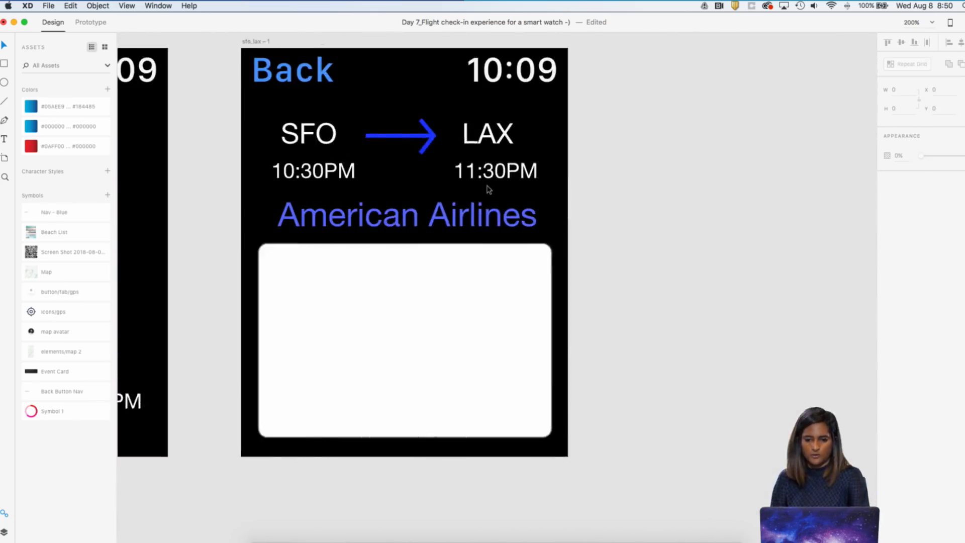
scroll(488, 190, "left", 10)
left_click(526, 297)
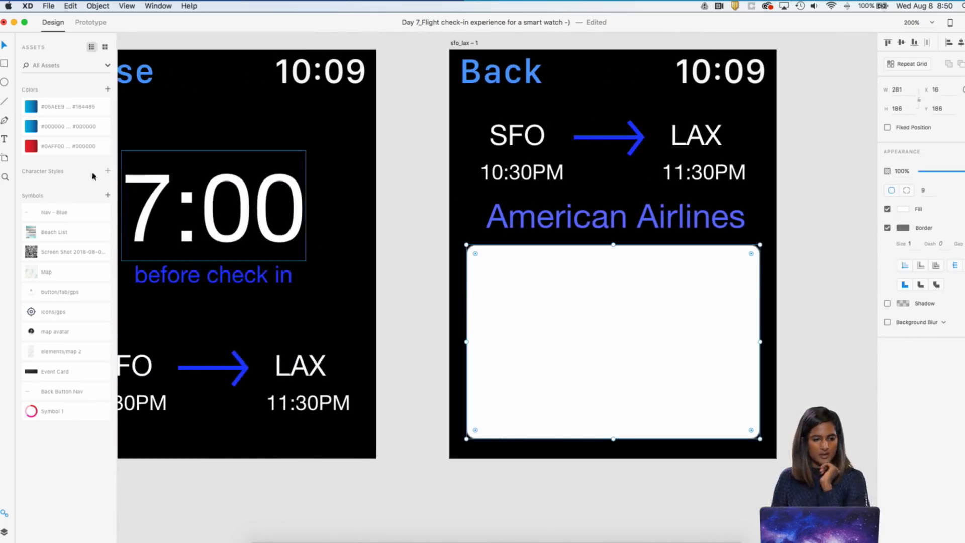
left_click(49, 128)
scroll(550, 350, "right", 5)
scroll(550, 350, "down", 2)
left_click(760, 344)
left_click(533, 298)
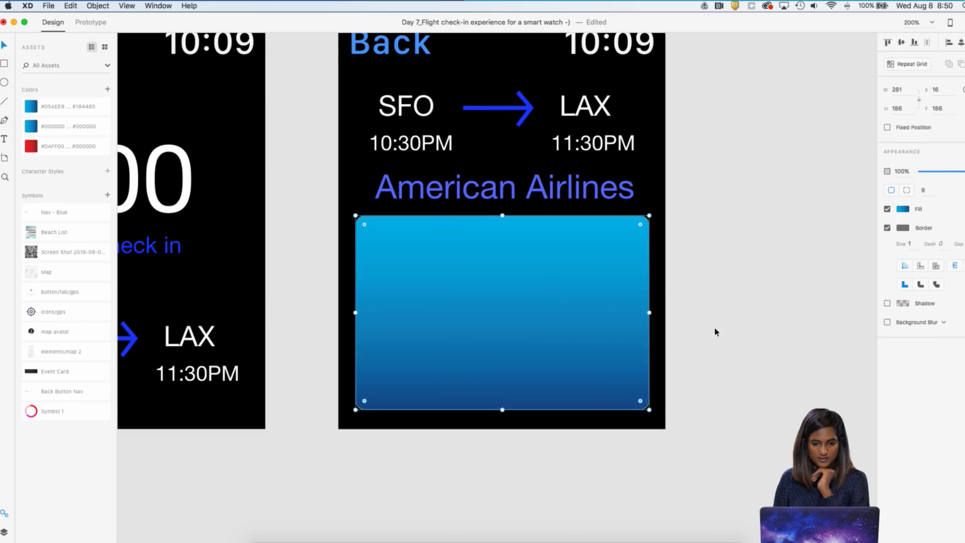
Move the American Airlines text up to Y 136, farther from the blue gradient rectangle
key("super+minus")
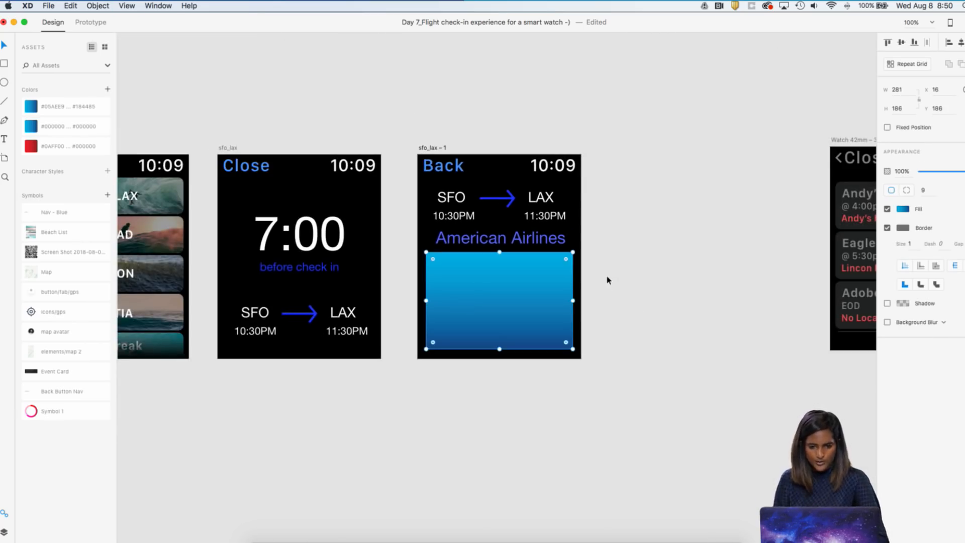
left_click(531, 242)
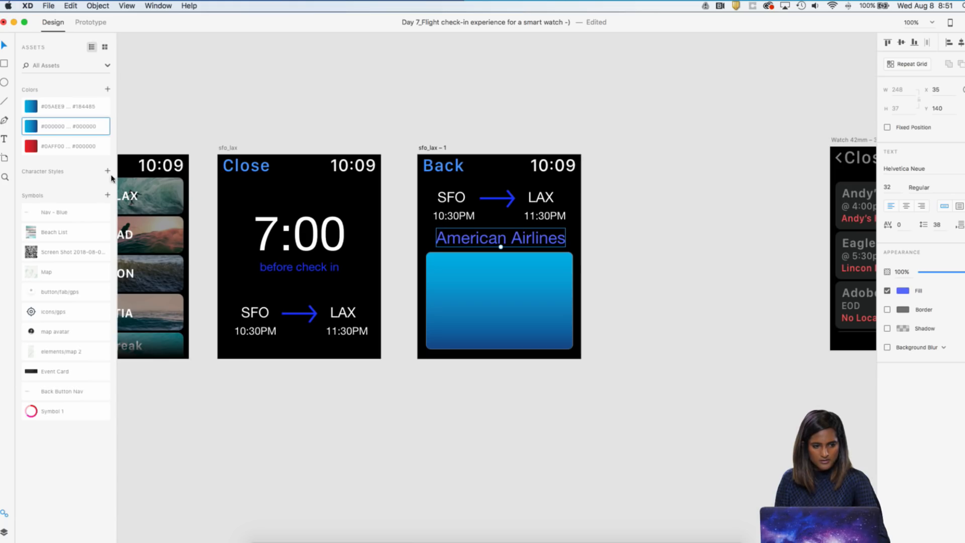
left_click(629, 125)
key("super+plus")
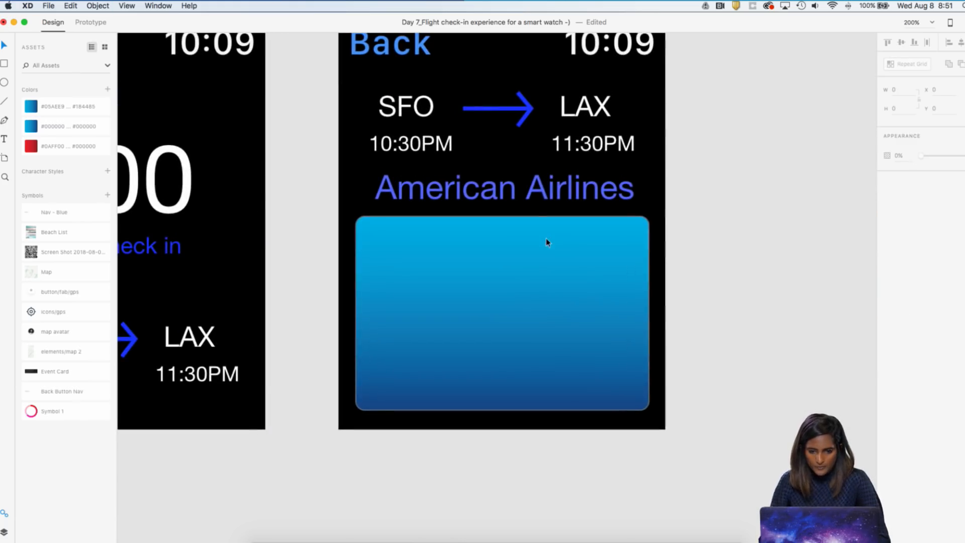
left_click_drag(541, 197, 541, 185)
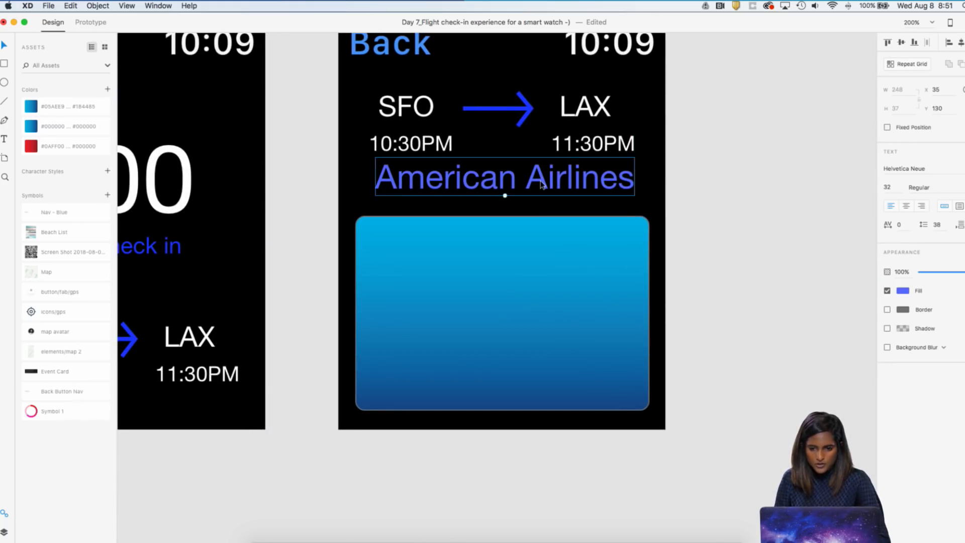
key("super+minus")
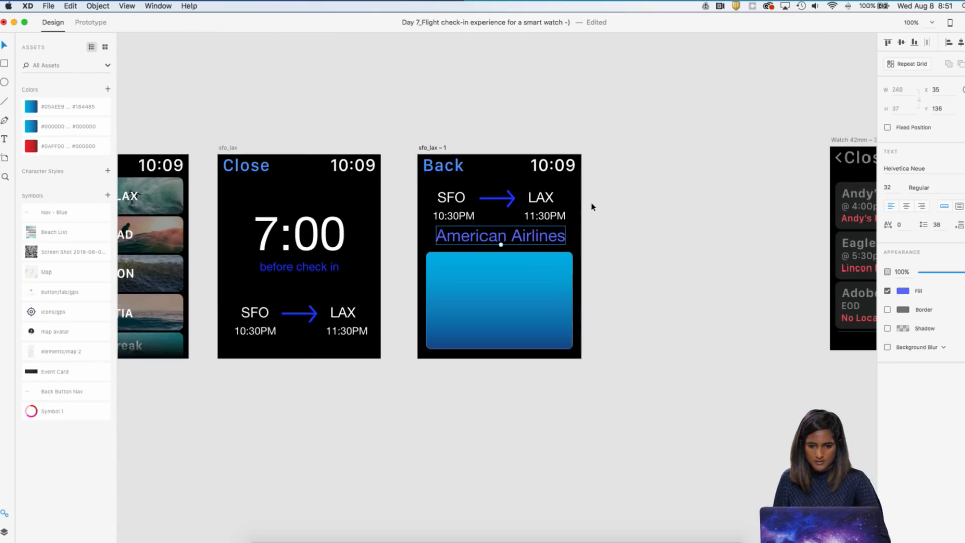
Shift the SFO to LAX route and its flight times on sfo_lax – 1 up together to Y 57
left_click_drag(585, 221, 443, 199)
key("Down")
key("Down")
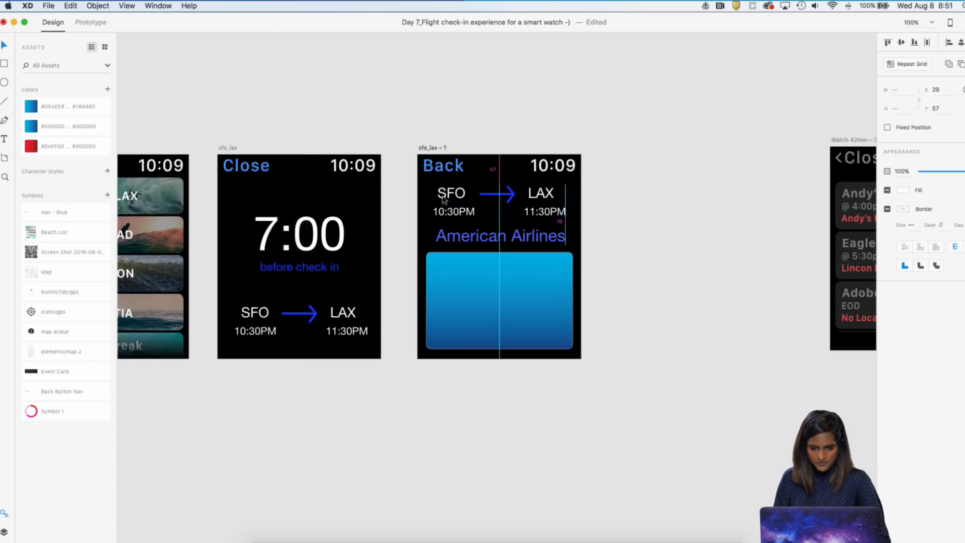
Nudge the American Airlines text slightly up beneath the flight times and raise the blue gradient rectangle to Y 182
left_click(461, 233)
key("Up")
key("Up")
key("Up")
left_click(499, 308)
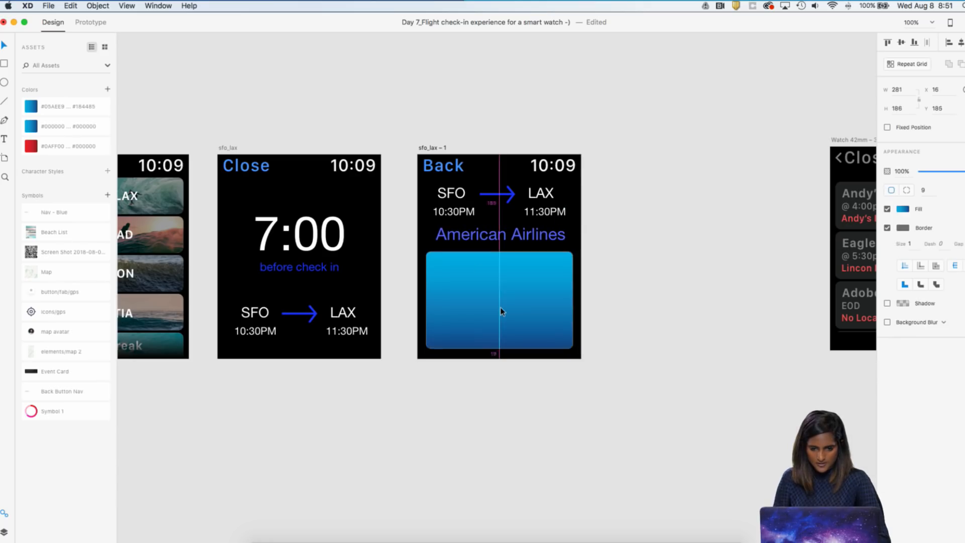
key("super+2")
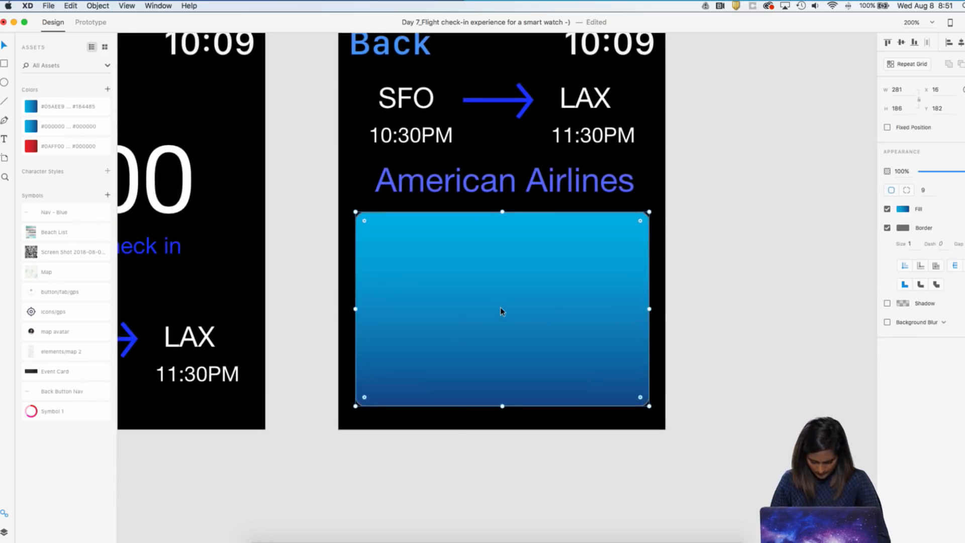
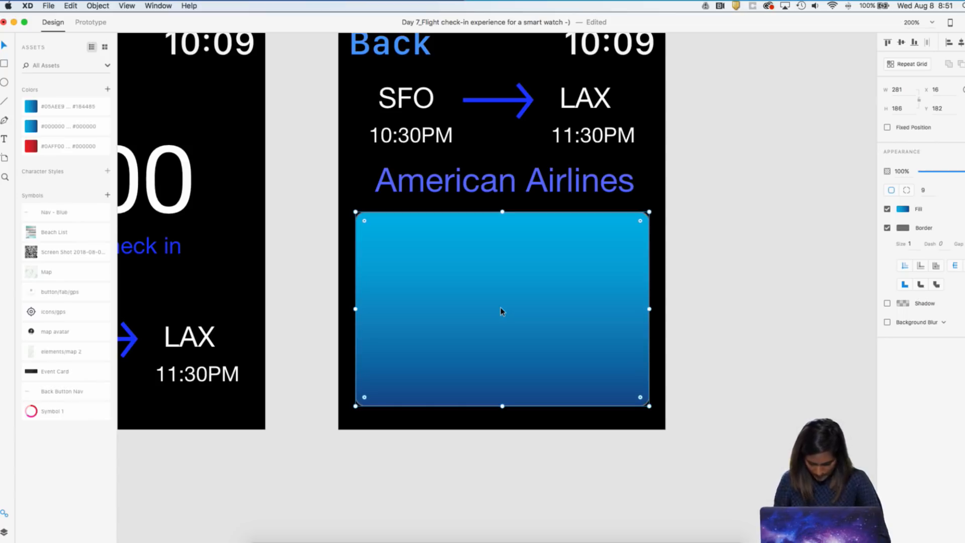
Add the text "Flight" in the upper part of the blue gradient rectangle on sfo_lax – 1
key("t")
left_click(406, 259)
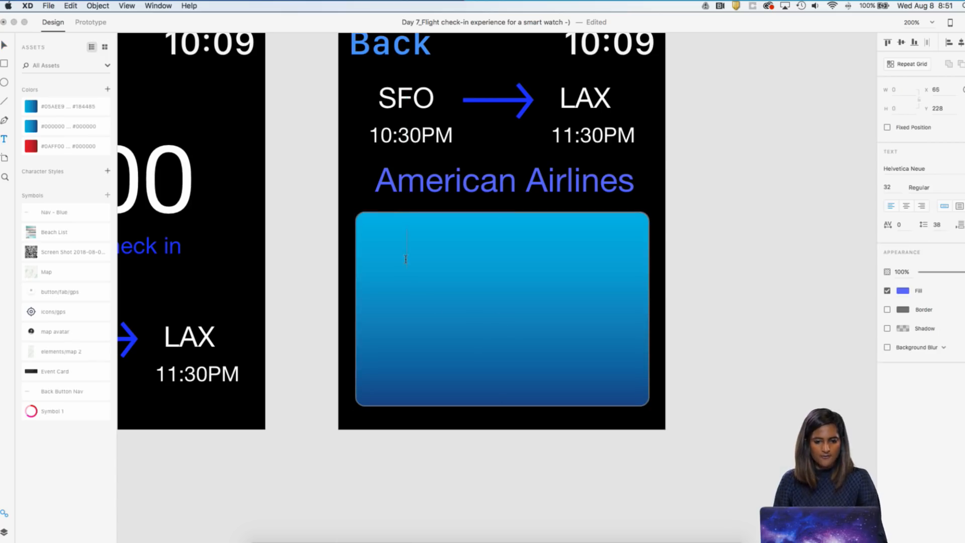
type("Flgiht")
key("BackSpace")
key("BackSpace")
key("BackSpace")
type("ight")
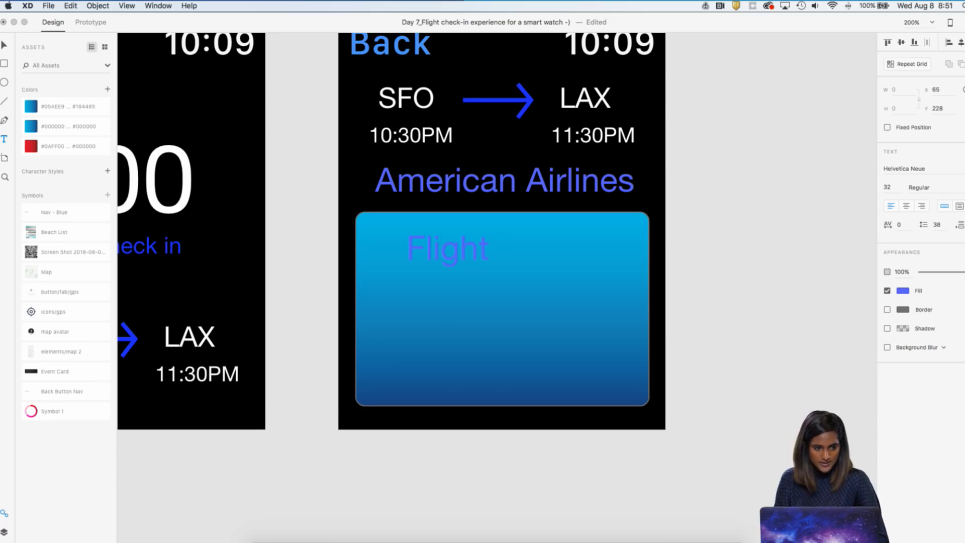
key("Escape")
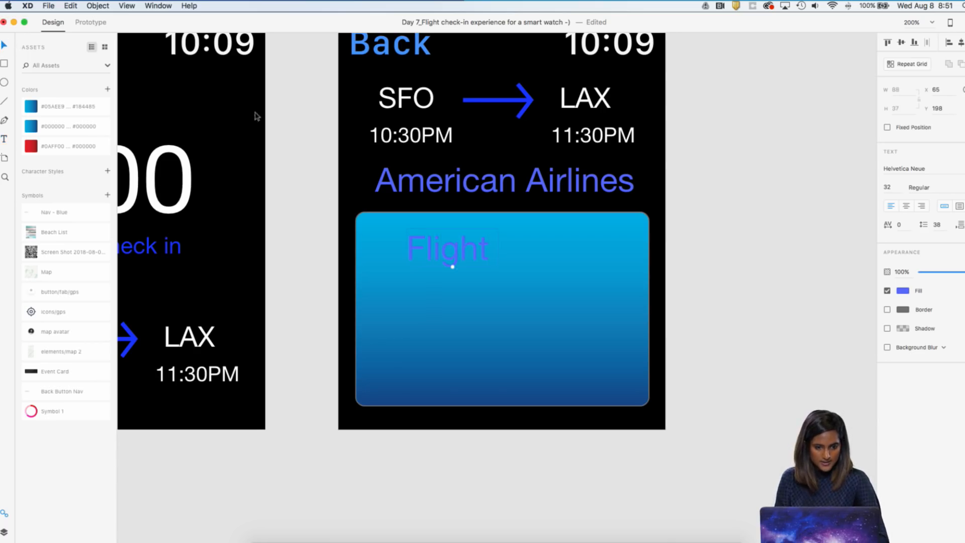
Color the Flight text white, move it near the rectangle's upper-left corner at X 38, Y 195, and set its font size to 26
left_click(905, 293)
left_click_drag(811, 247, 730, 212)
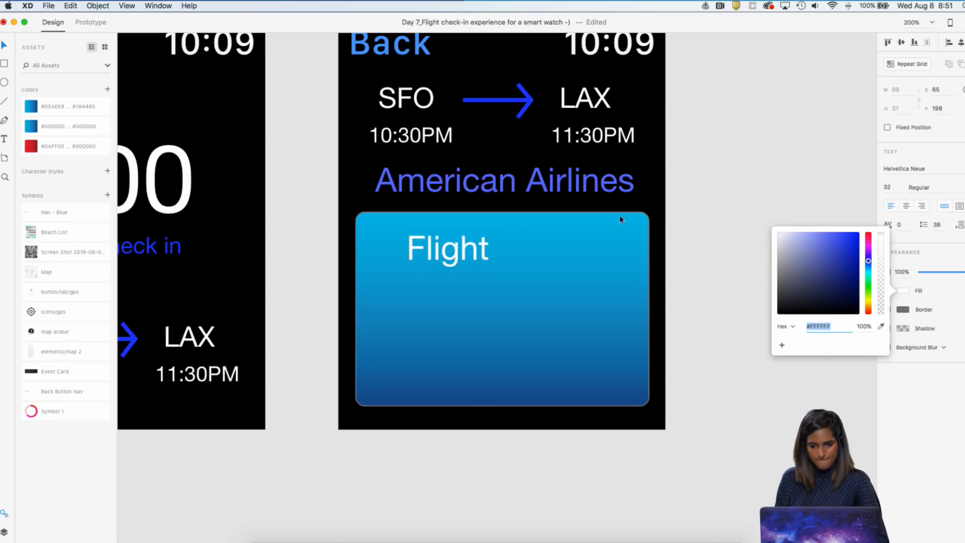
left_click_drag(461, 249, 416, 251)
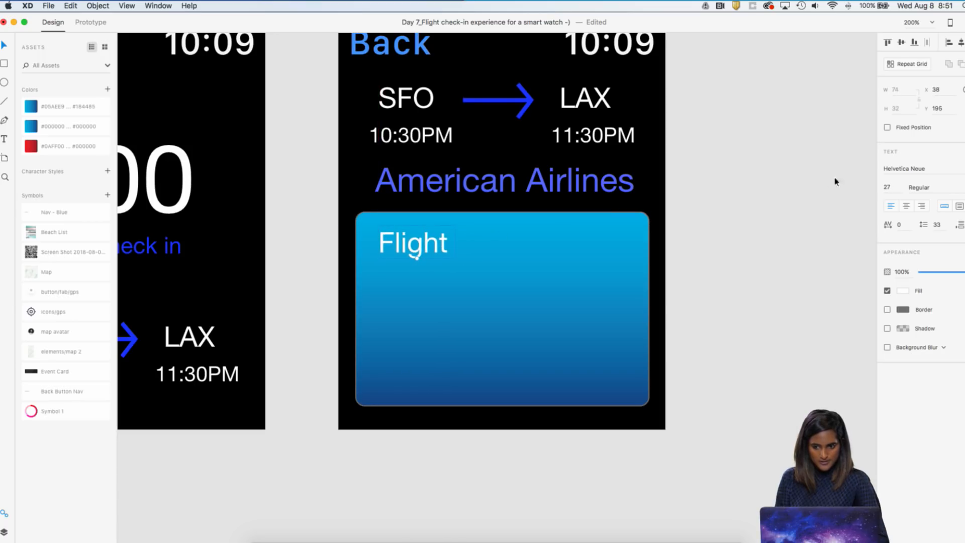
left_click(895, 187)
type("16")
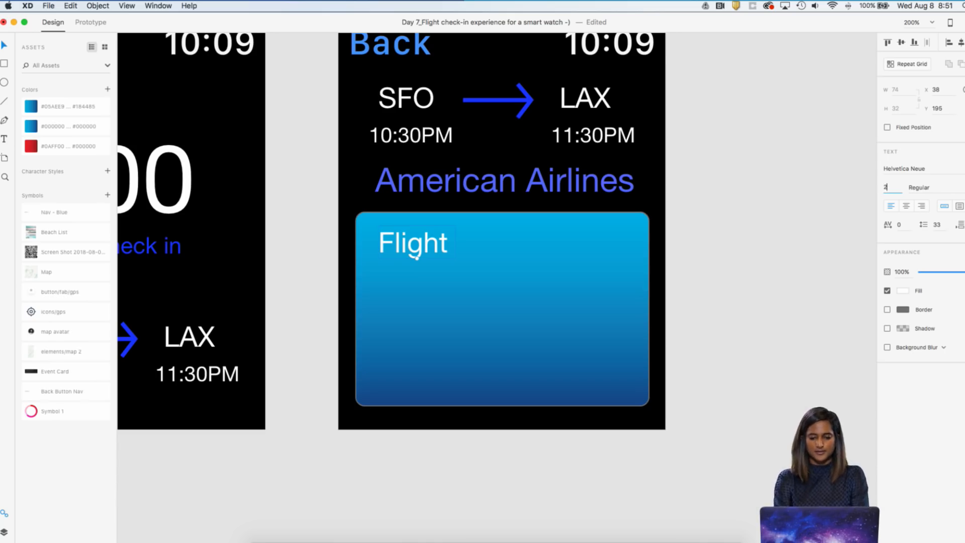
key("Return")
left_click(722, 242)
left_click(410, 244)
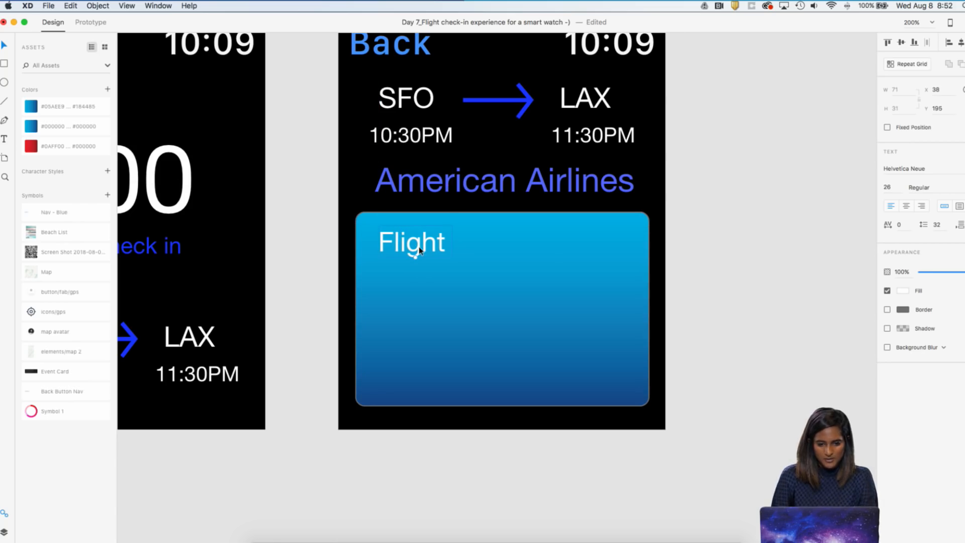
Place a copy of the Flight text on the same line at X 127 and change it to 6382
key("super+minus")
key("super+equal")
key("super+equal")
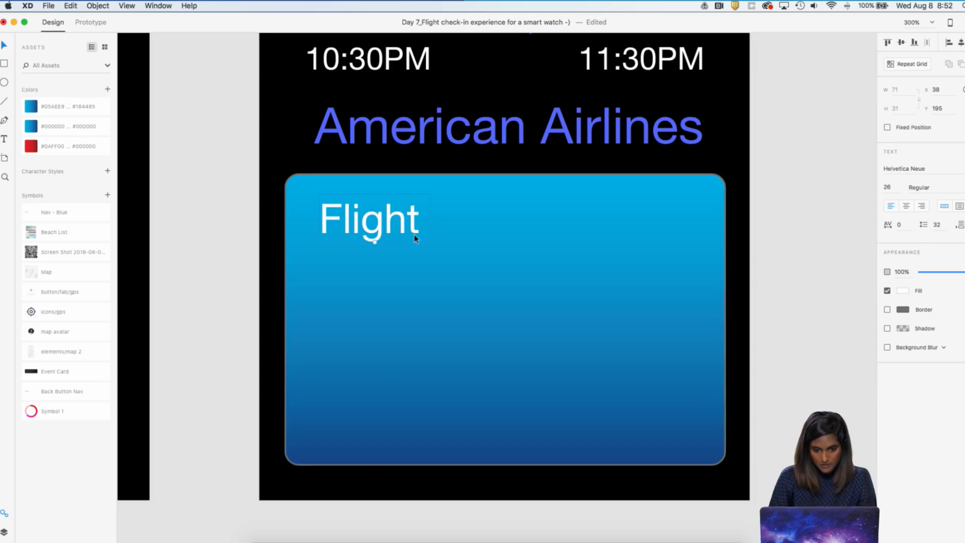
left_click_drag(406, 219, 534, 219)
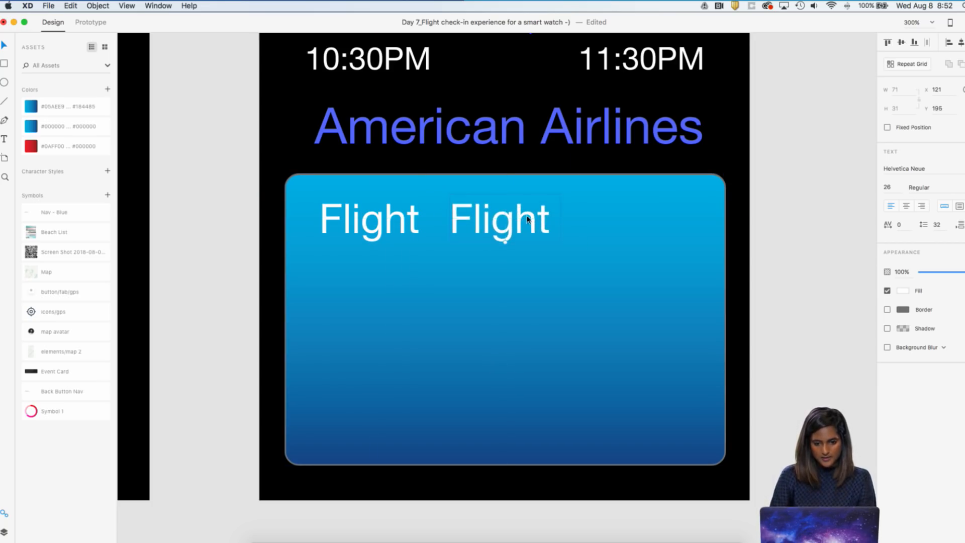
double_click(528, 214)
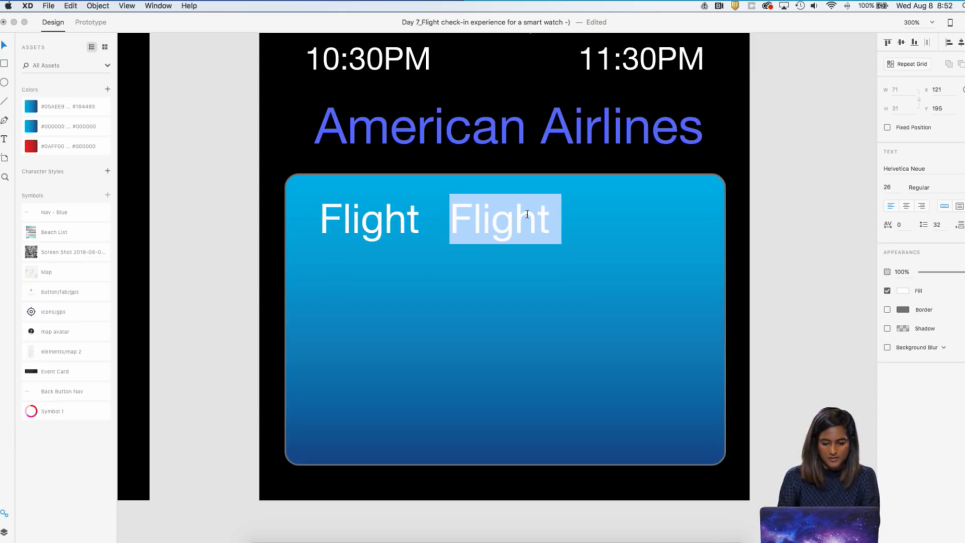
type("6382")
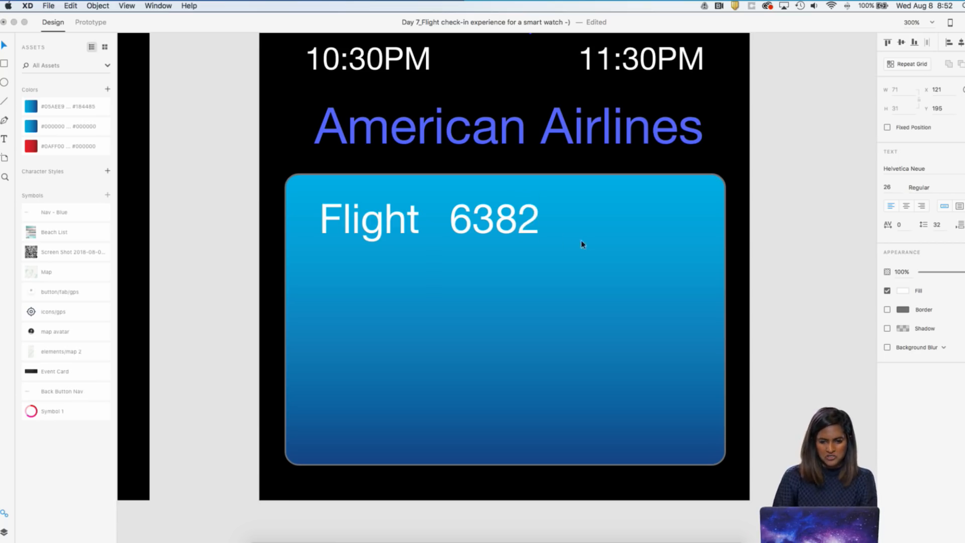
left_click(791, 226)
key("super+equal")
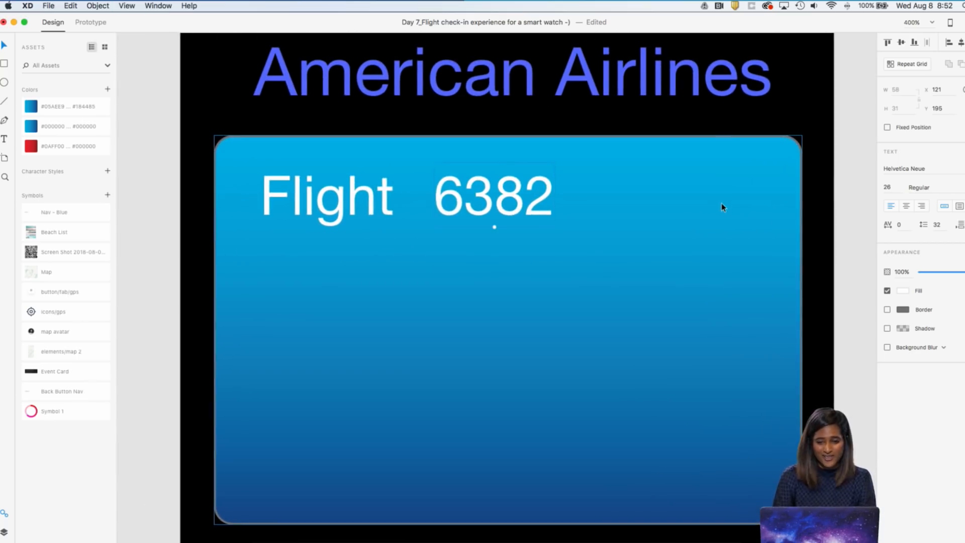
key("super+minus")
left_click_drag(520, 224, 529, 224)
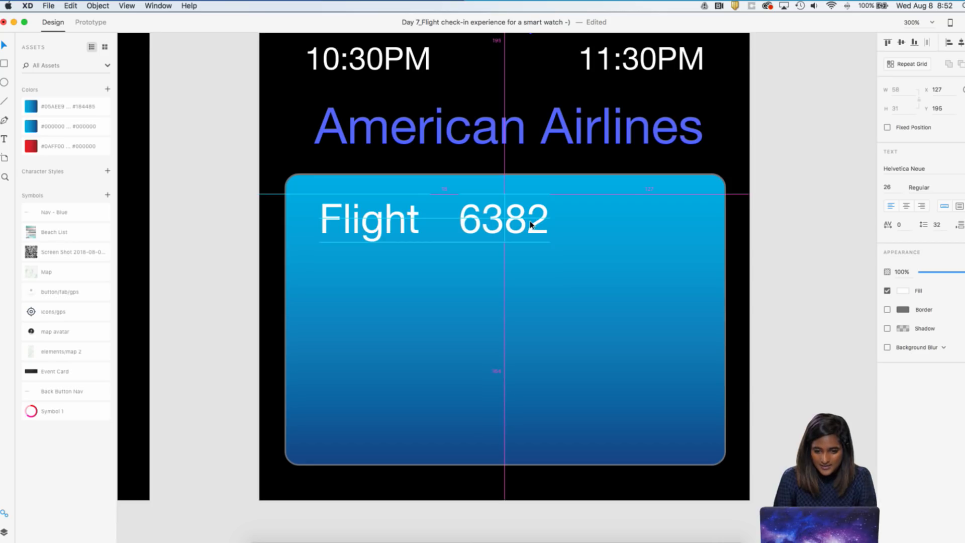
Duplicate the Flight label directly below itself at Y 243 and change the copy to Terminal
key("super+minus")
left_click(423, 244)
left_click_drag(444, 244, 411, 291)
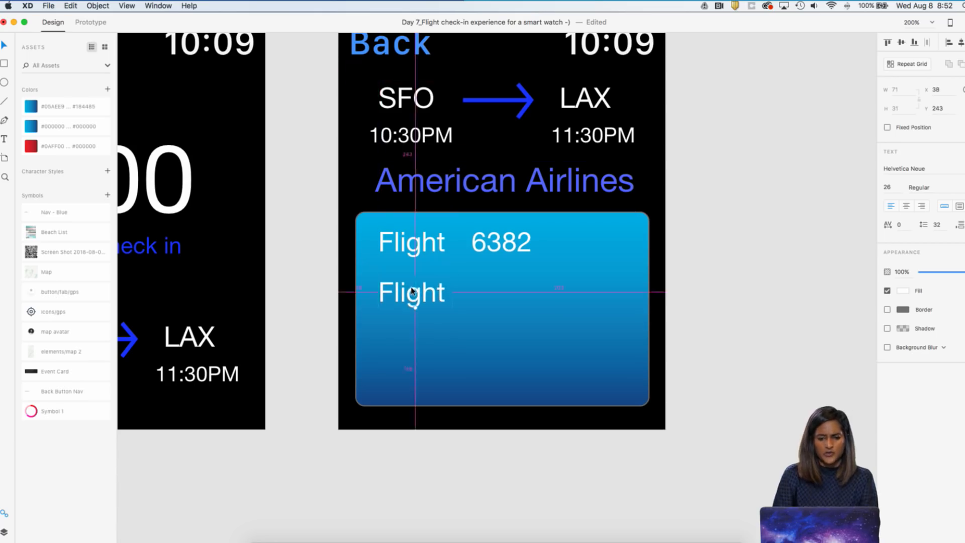
double_click(412, 288)
type("Terminal")
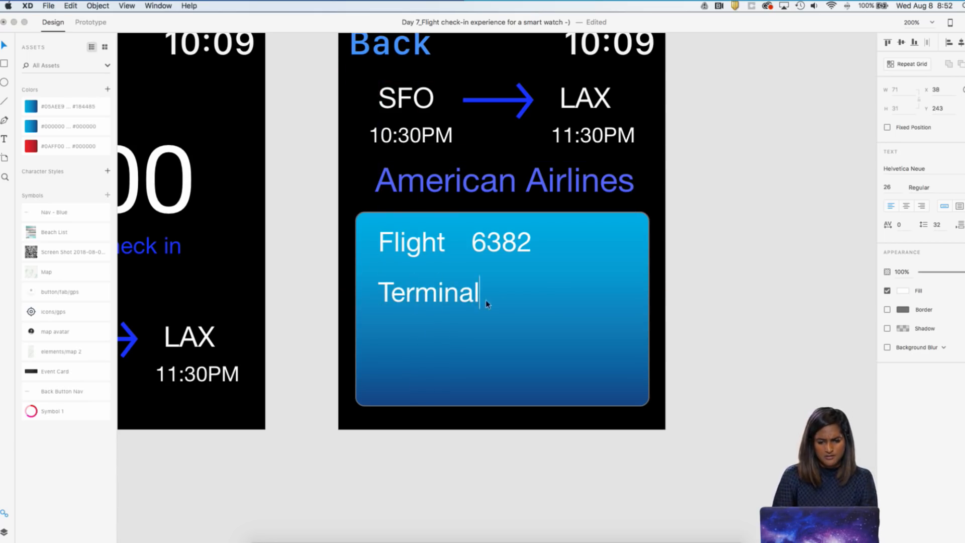
key("Escape")
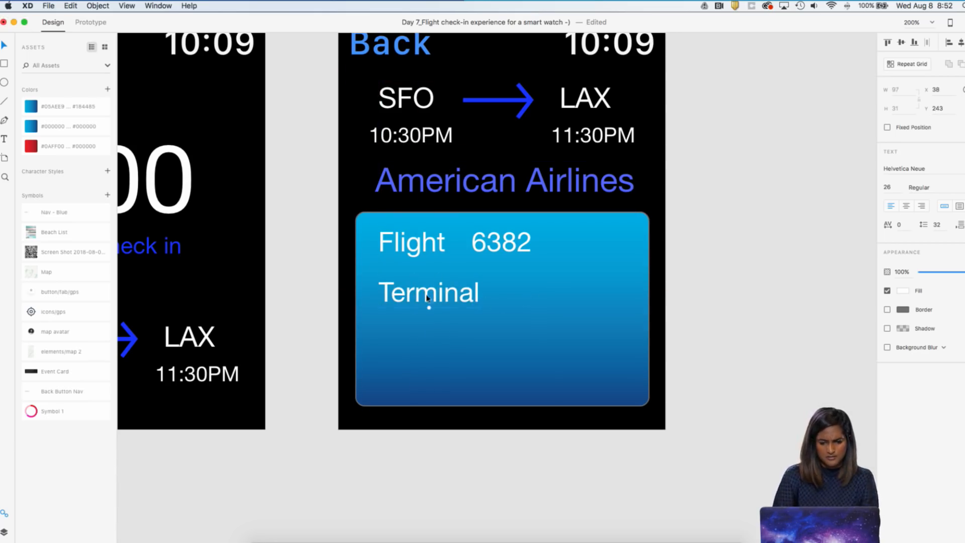
Duplicate the Terminal label below itself at Y 292 and change the copy to Gate
left_click_drag(421, 299, 426, 348)
double_click(426, 348)
type("Gate")
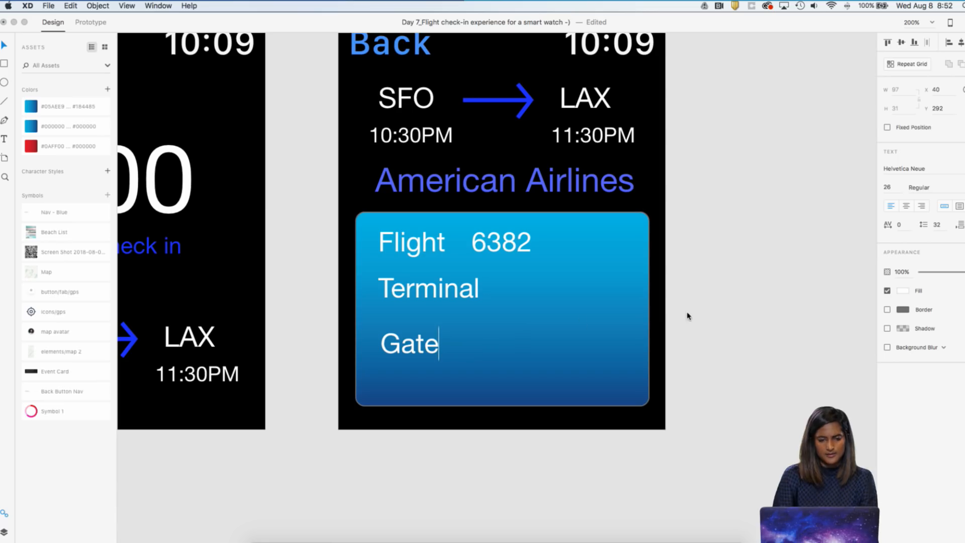
left_click(693, 314)
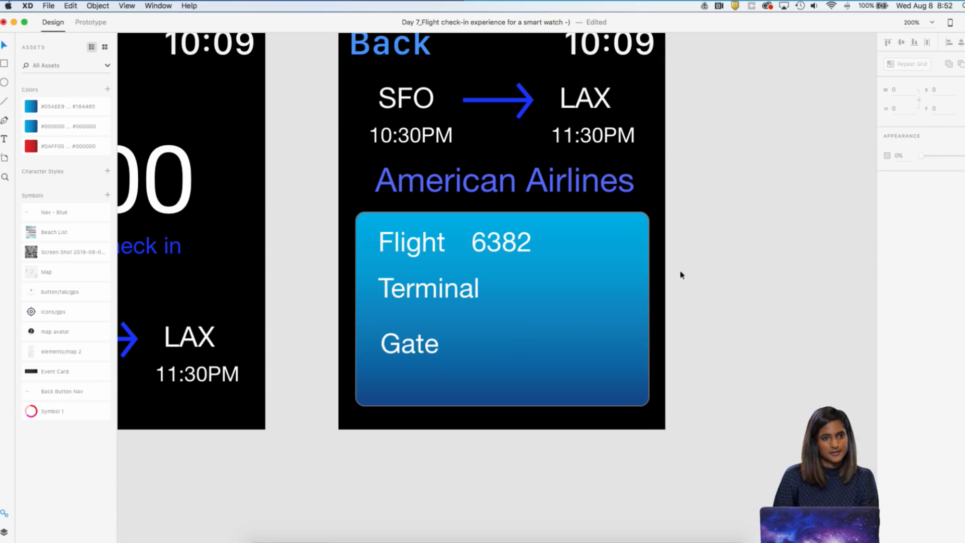
Align the Flight, Terminal and Gate labels on their left edges and lower Terminal to Y 246
scroll(618, 305, "down", 3)
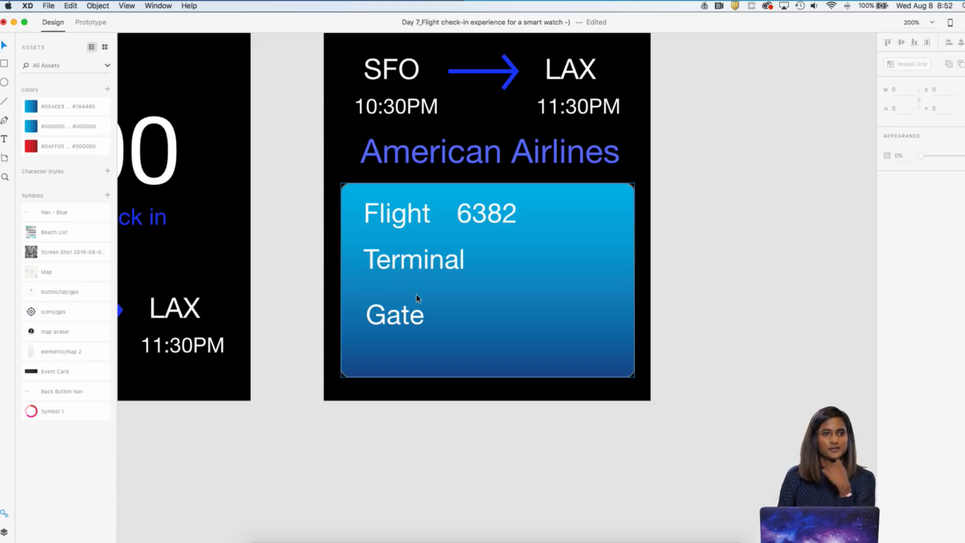
left_click_drag(423, 257, 420, 266)
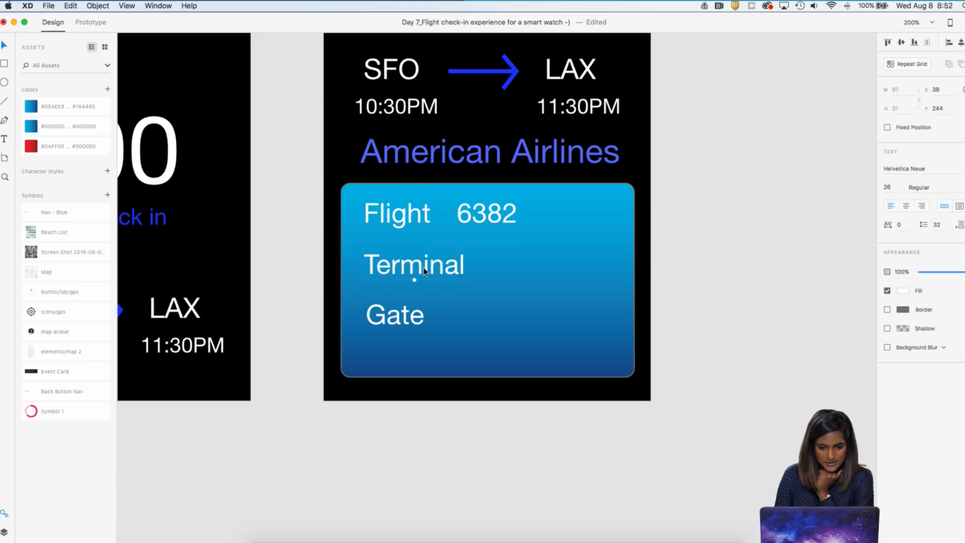
left_click(407, 316, "shift")
left_click(408, 226, "shift")
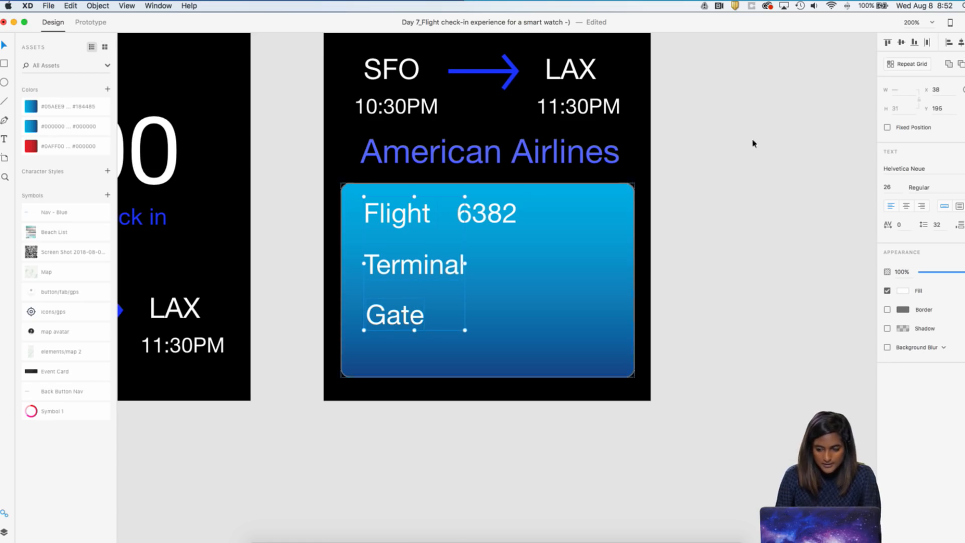
left_click(951, 42)
left_click(707, 194)
scroll(707, 194, "up", 3)
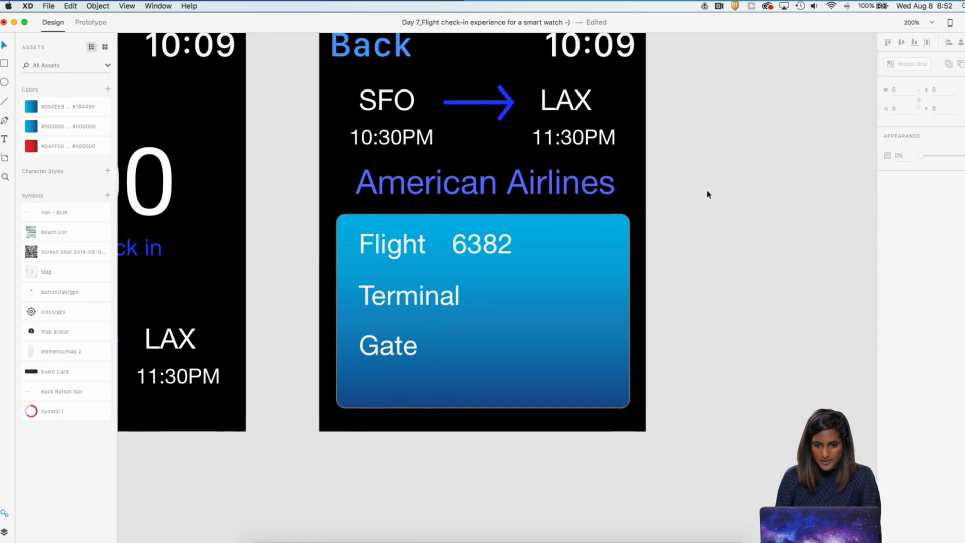
left_click_drag(415, 301, 415, 303)
Copy the flight number 6382 beside the Terminal label and change the copy to 5C
left_click_drag(489, 248, 519, 302)
double_click(519, 302)
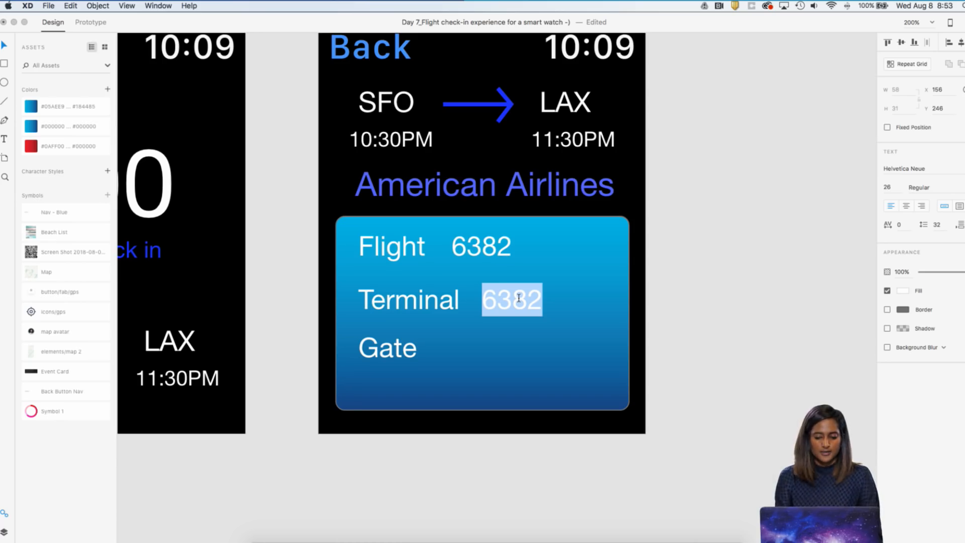
type("5c")
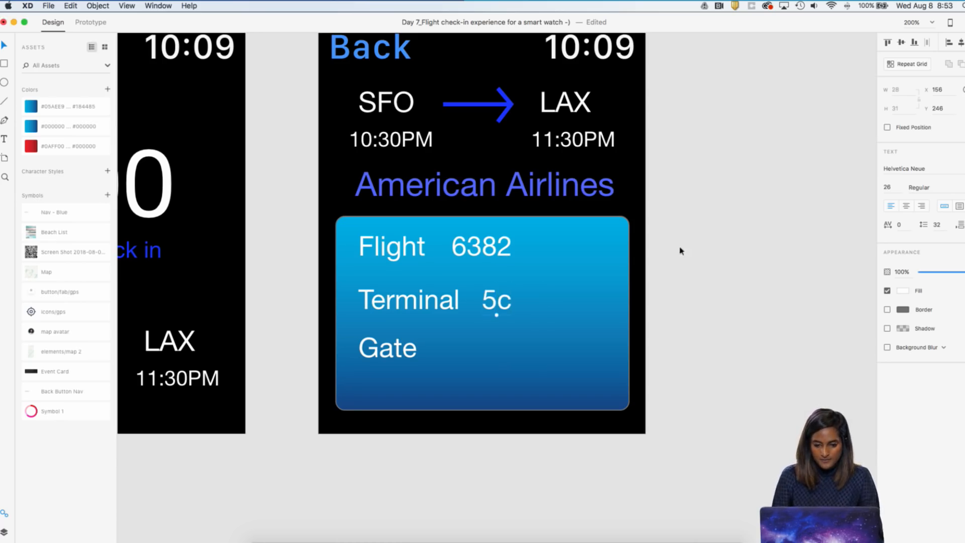
double_click(503, 303)
key("Right")
key("BackSpace")
type("C")
left_click(749, 293)
Copy the 5C value beside the Gate label, change it to 68A, and line it up with Gate at X 119
left_click_drag(500, 300, 484, 353)
double_click(485, 357)
type("6")
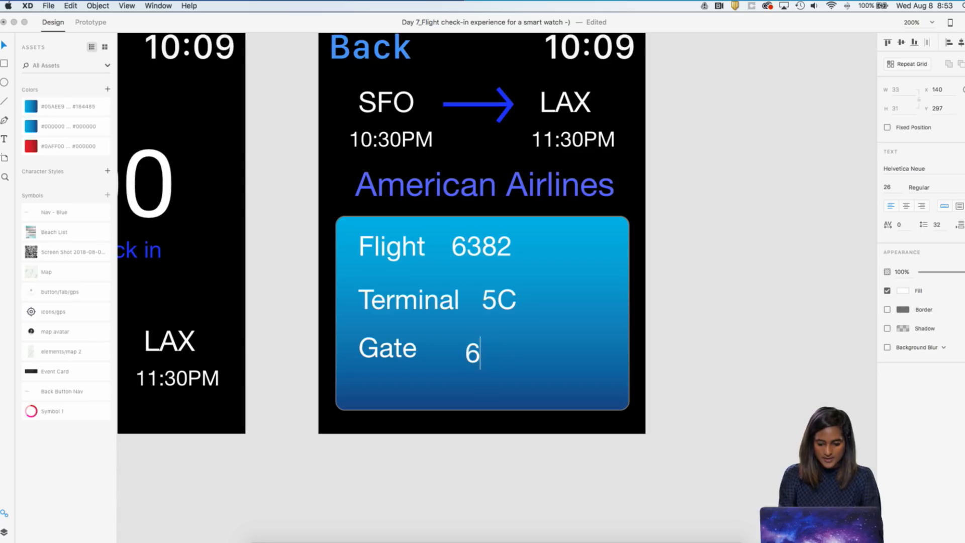
type("8aA")
key("BackSpace")
key("BackSpace")
type("A")
left_click_drag(499, 355, 478, 354)
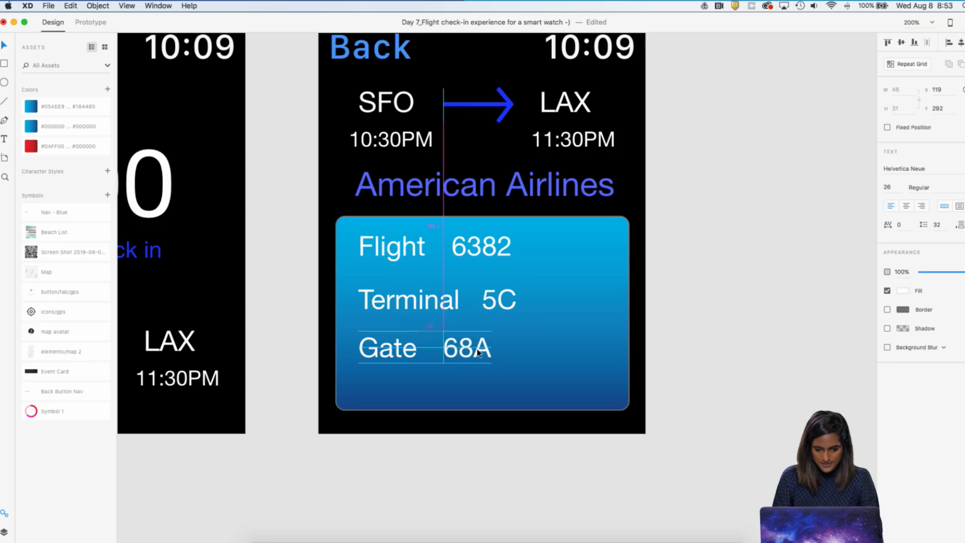
Compare the Gate and Terminal label-to-value gaps and nudge 5C slightly right to match the Gate row's gap
left_click(506, 303)
left_click(388, 350)
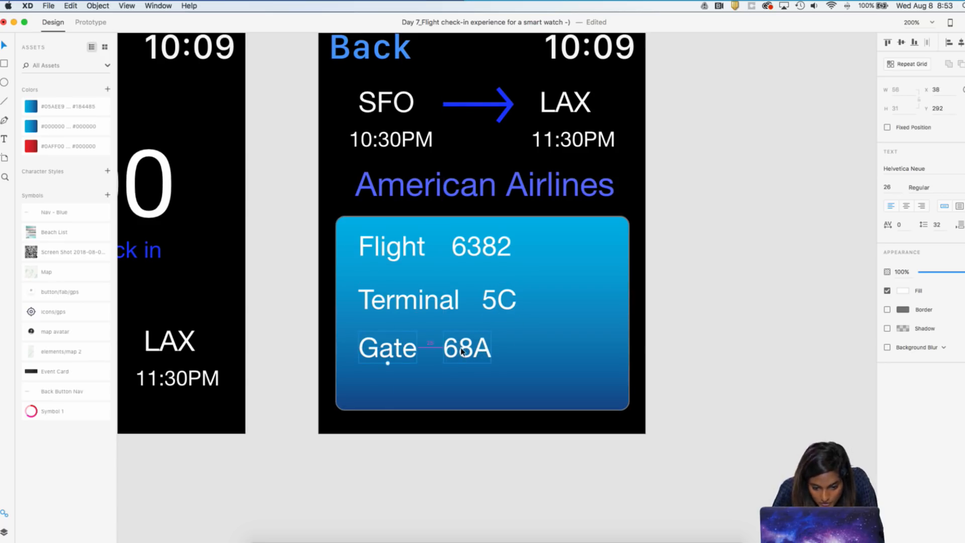
left_click(450, 308)
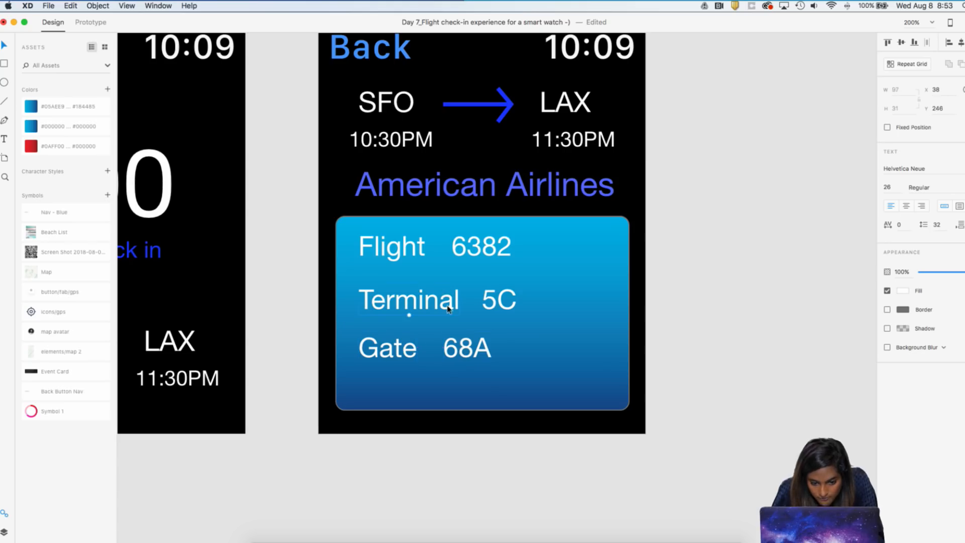
left_click(492, 302)
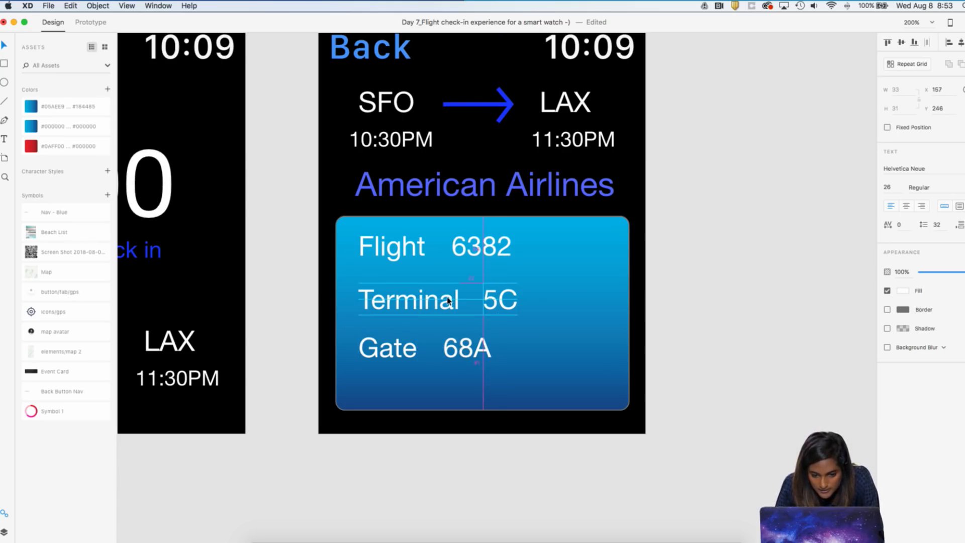
key("Right")
key("Right")
key("Right")
Nudge the flight number 6382 right to X 134, farther from the Flight label
left_click(492, 251)
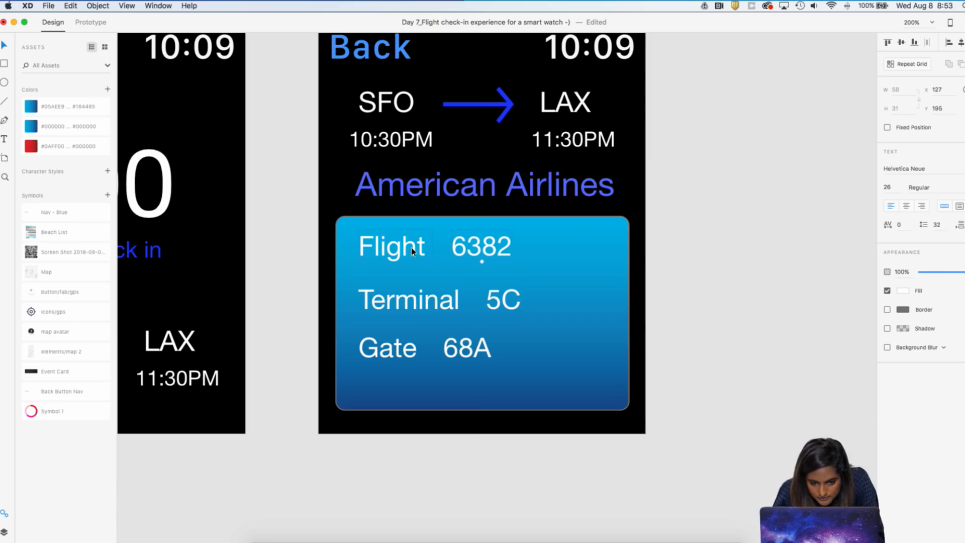
key("Right")
key("Right")
key("Right")
key("Right")
key("Right")
key("Right")
key("Right")
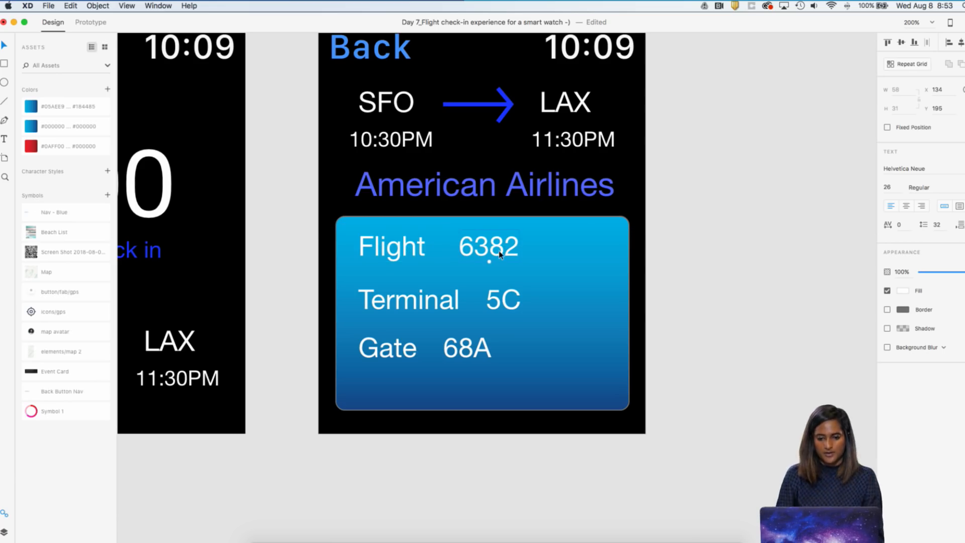
Set the Flight, Terminal and Gate labels to the Bold weight of Helvetica Neue
key("super+minus")
key("super+minus")
left_click(448, 273)
left_click(448, 303, "shift")
left_click(666, 262)
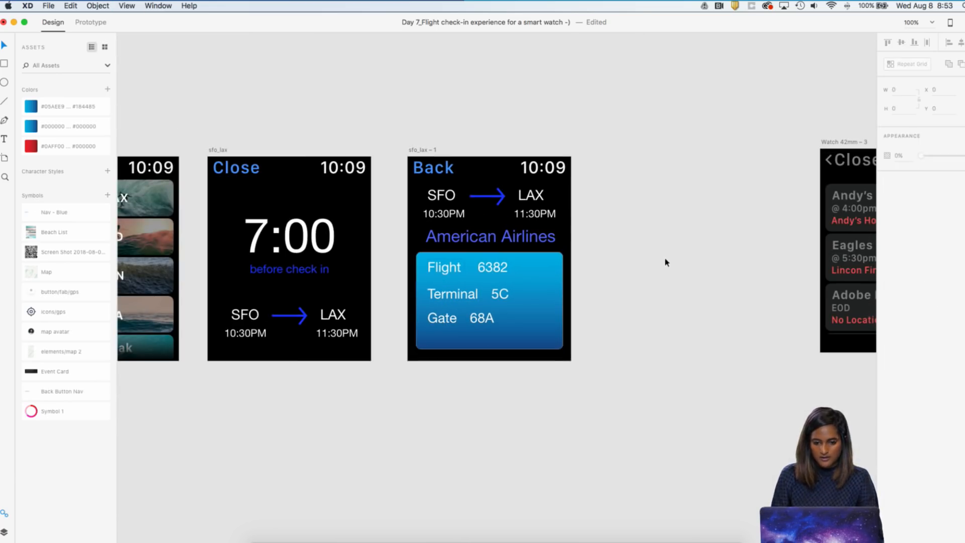
left_click(458, 267)
key("super+plus")
key("super+plus")
left_click(402, 298, "shift")
left_click(405, 352, "shift")
left_click(943, 186)
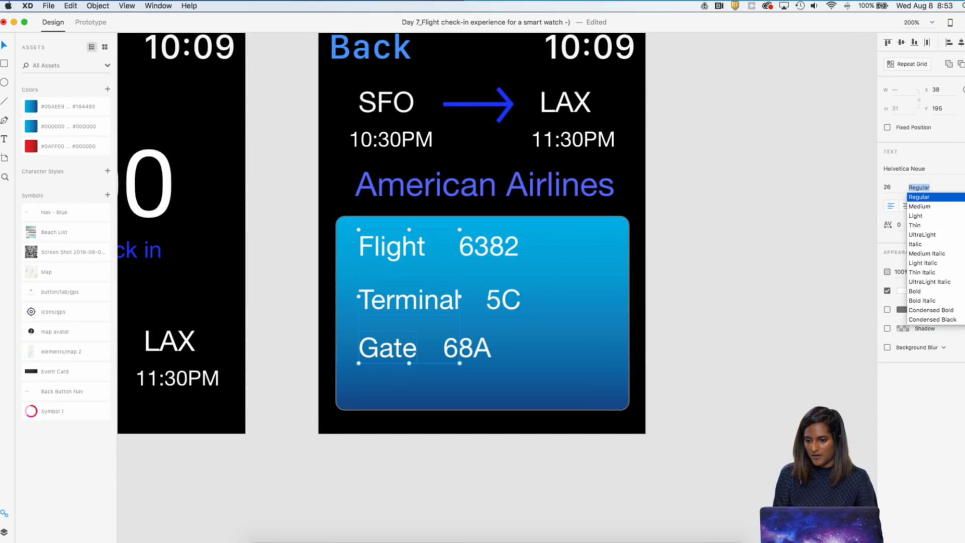
left_click(919, 292)
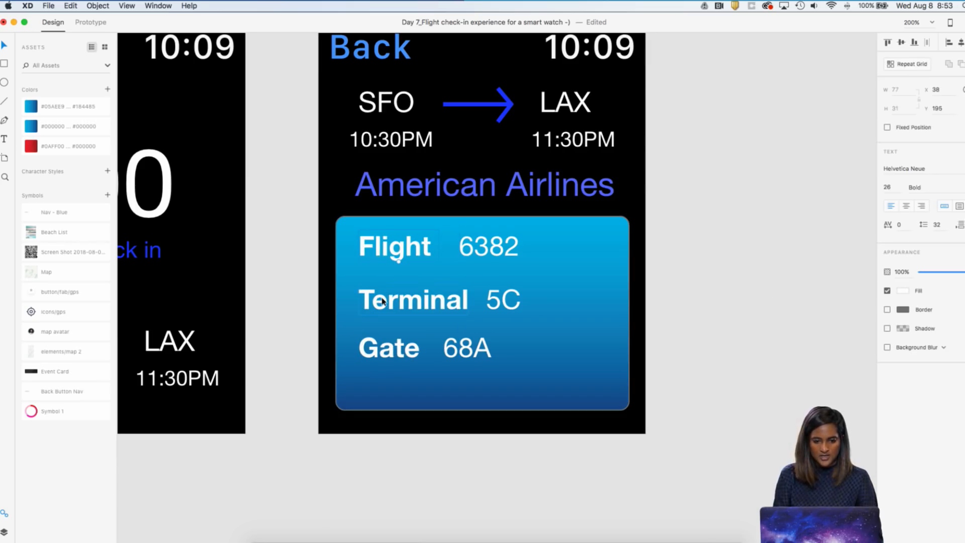
Move the Flight label down 10 units and the Gate label up to Y 287 to even out the label spacing
key("shift+Down")
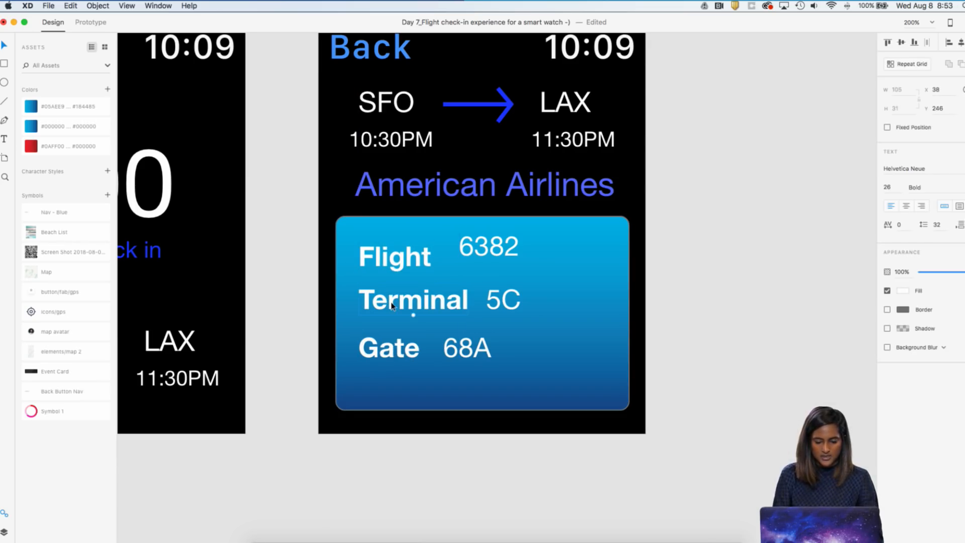
left_click(391, 352)
key("Up")
key("Up")
key("Up")
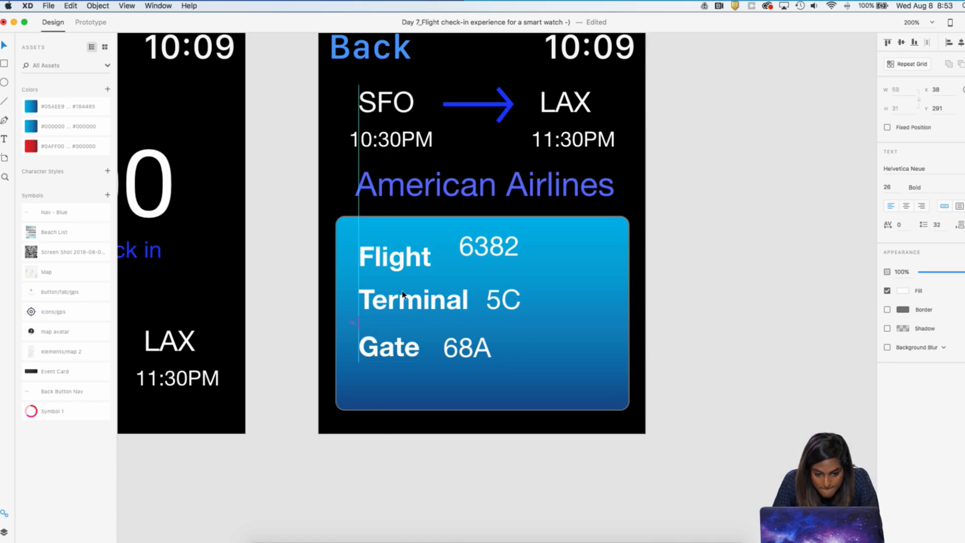
key("Up")
key("Up")
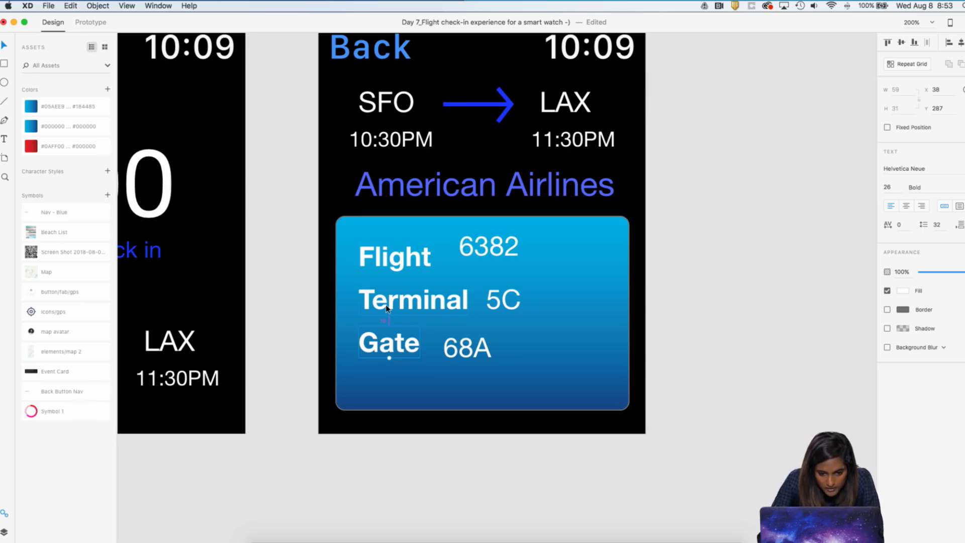
Align the values 68A, 5C and 6382 vertically with their Gate, Terminal and Flight labels, centring 6382 with Flight
left_click(572, 324)
double_click(468, 346)
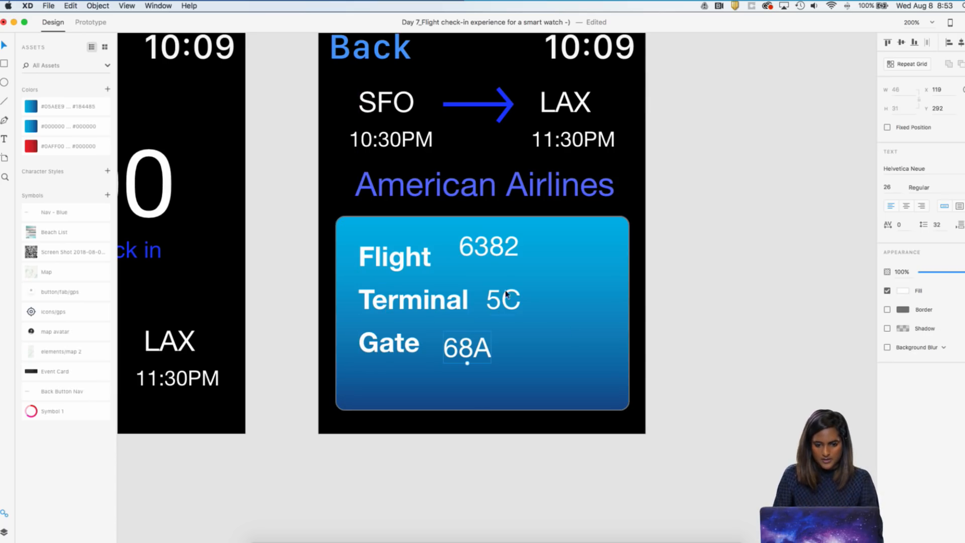
left_click(396, 350, "shift")
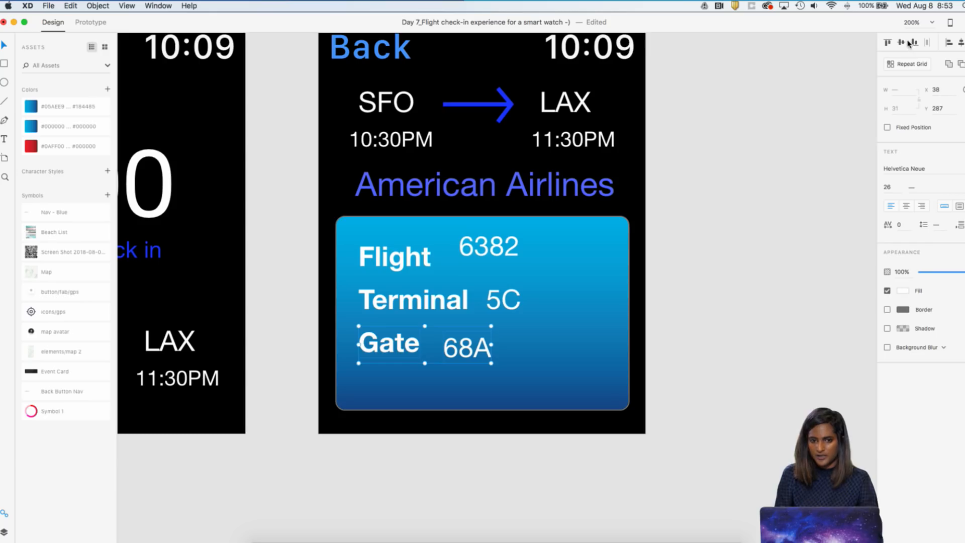
left_click(502, 300)
left_click(441, 306, "shift")
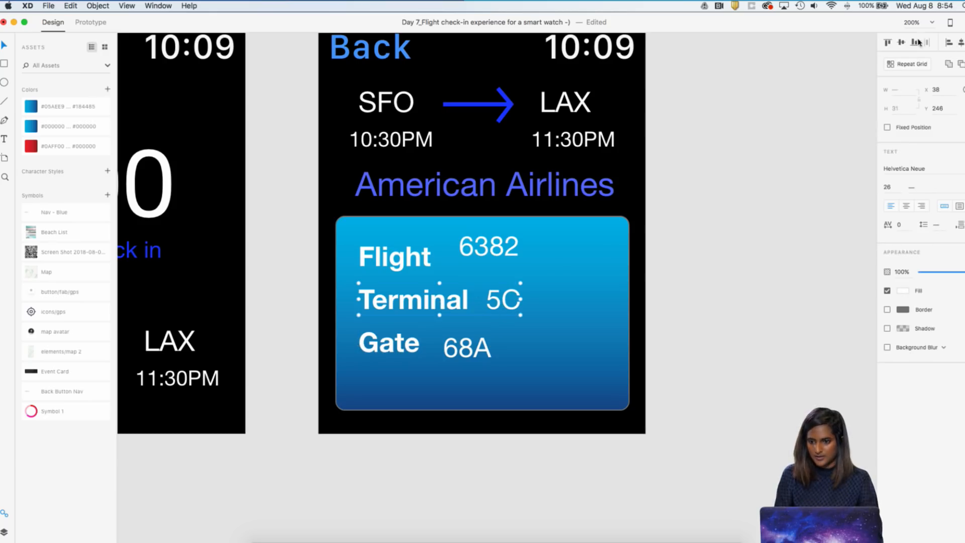
left_click(488, 246)
left_click(431, 266, "shift")
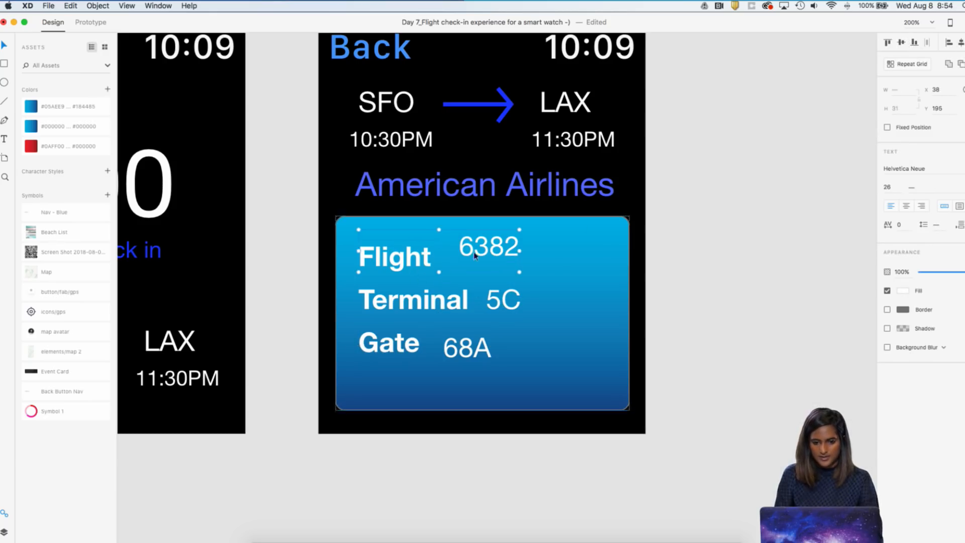
left_click(901, 43)
Shift all three label-and-value rows together down and right inside the blue card, to about X 47, Y 214
left_click(791, 273)
left_click(408, 253)
left_click(489, 257, "shift")
left_click(501, 302, "shift")
left_click(427, 310, "shift")
left_click(402, 349, "shift")
left_click(450, 353, "shift")
key("shift+Down")
key("shift+Down")
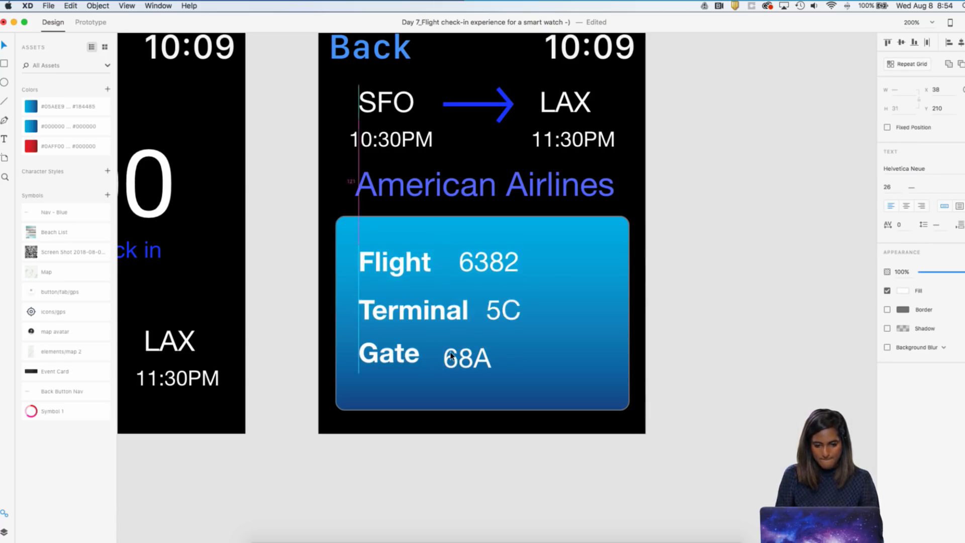
key("shift+Right")
key("shift+Right")
key("shift+Left")
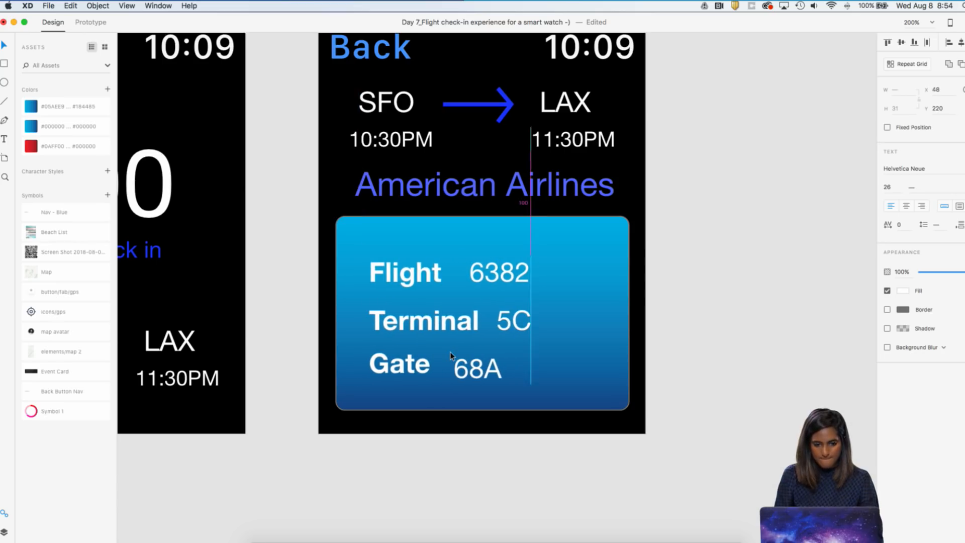
key("Left")
key("Left")
key("Up")
key("Up")
key("Up")
key("Up")
key("Up")
key("Up")
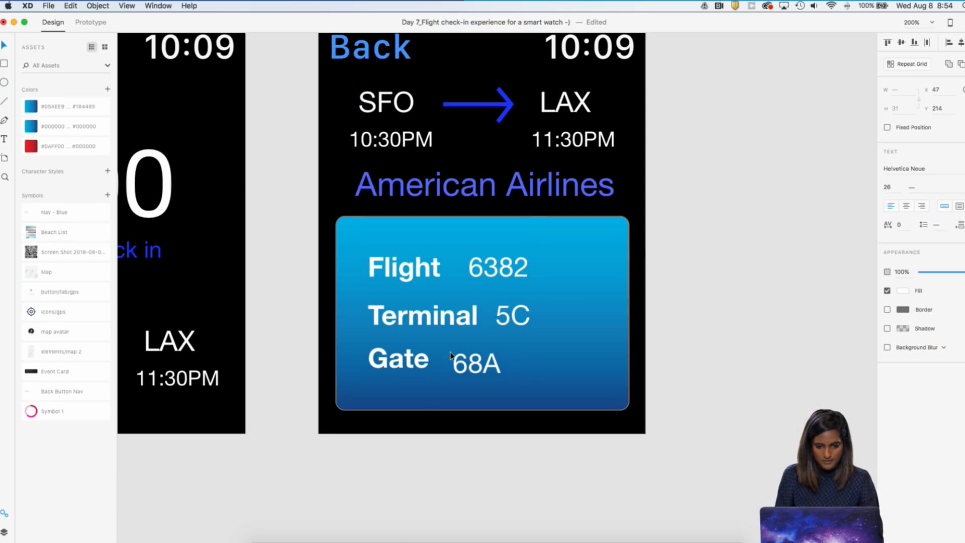
left_click(780, 328)
Raise the gate value 68A to X 126, Y 302, level with the Gate label, and check the other two values
key("super+0")
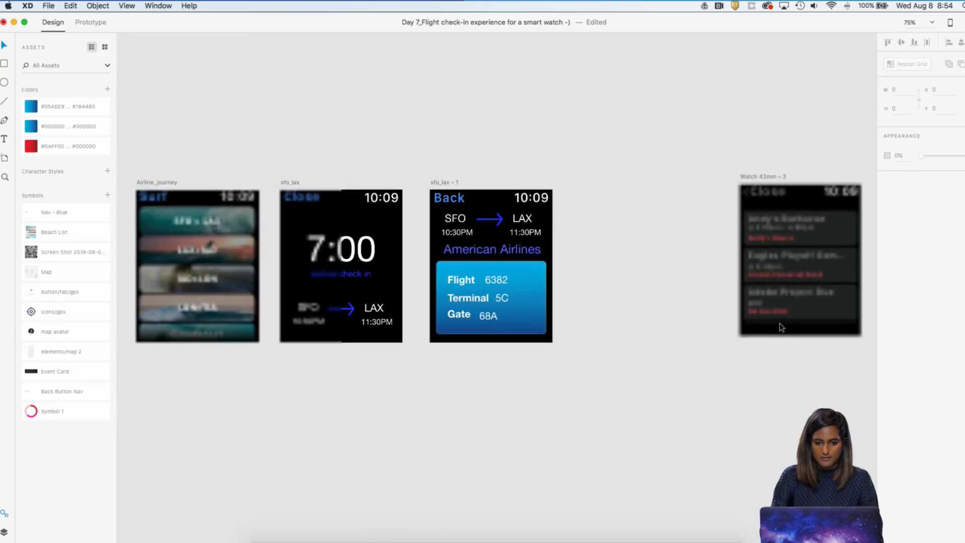
left_click(528, 310)
key("super+1")
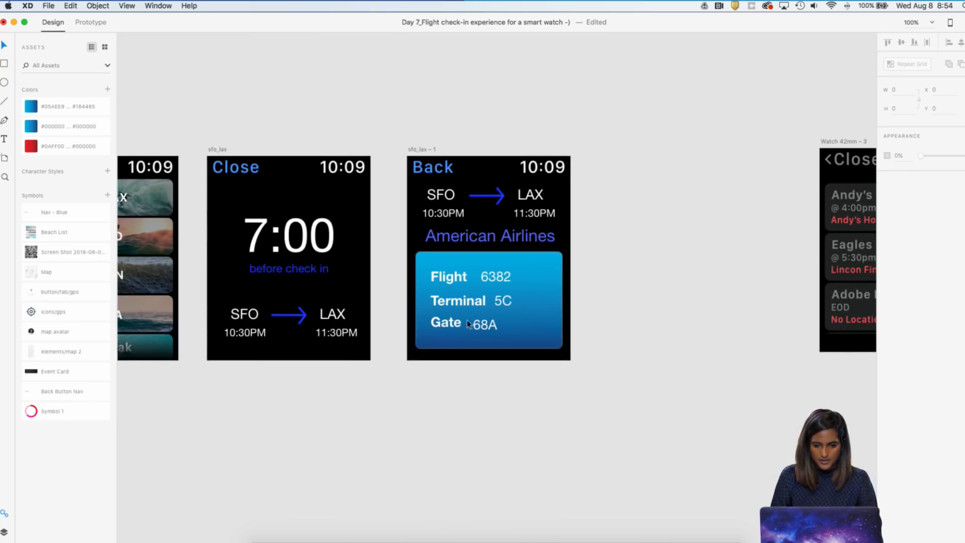
left_click(481, 326)
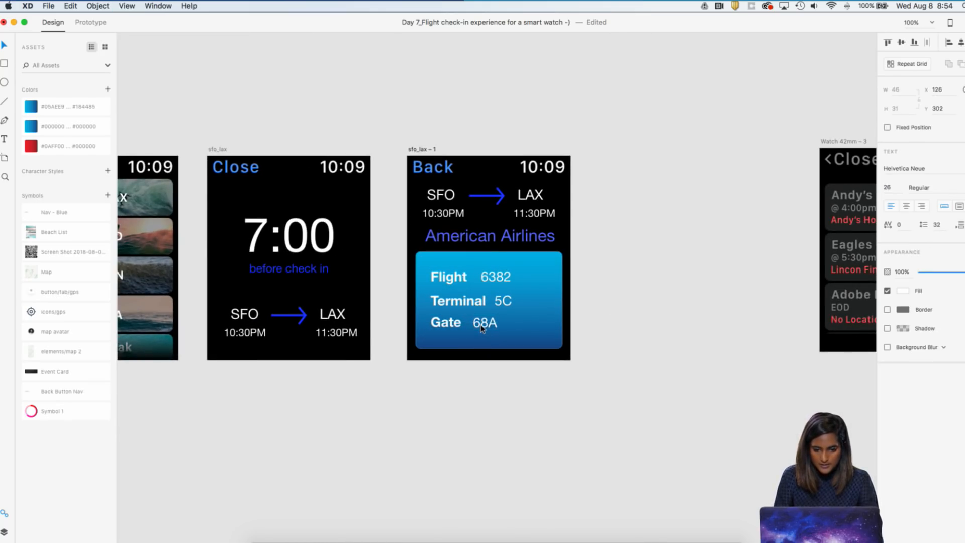
left_click(501, 301)
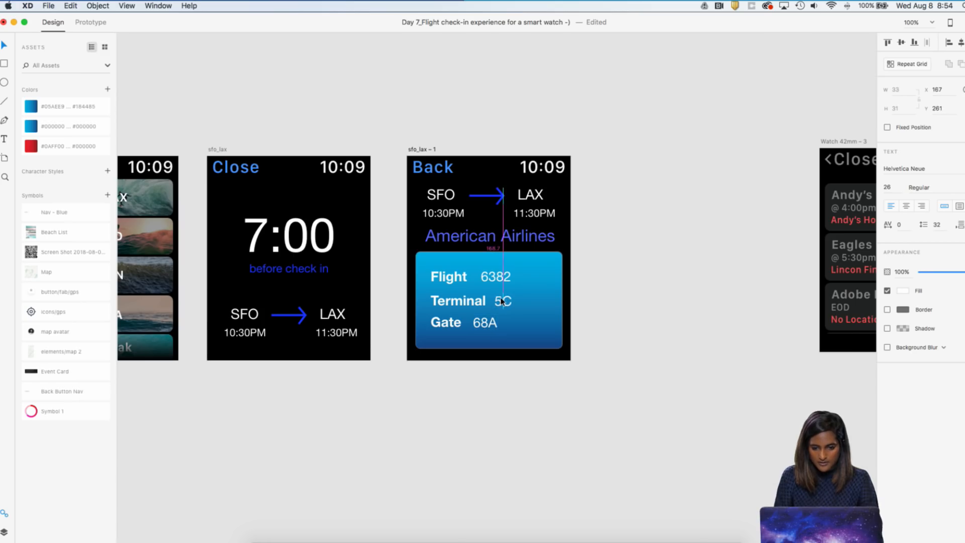
left_click(501, 279)
left_click(607, 255)
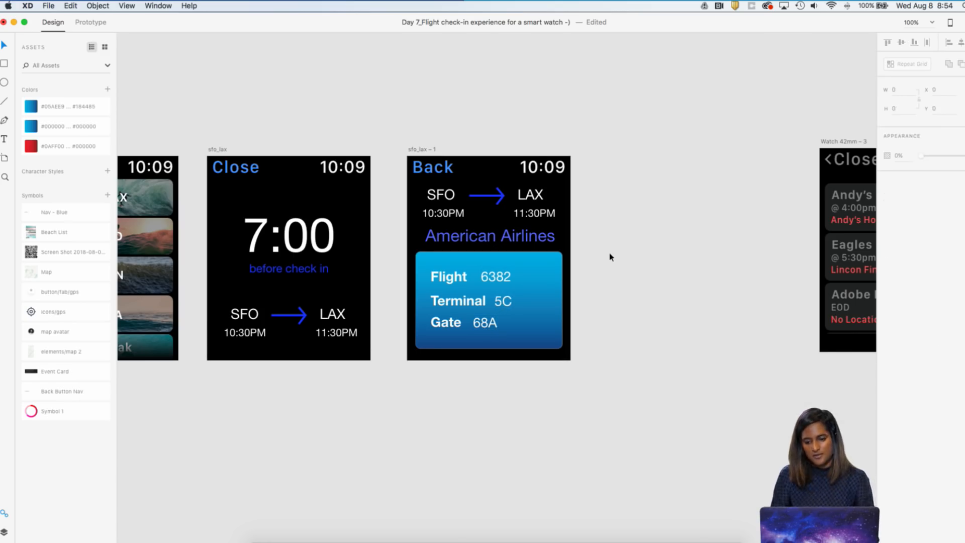
Duplicate the American Airlines flight artboard beside the original and delete the leftover Watch 42mm – 3 artboard
key("super+minus")
left_click_drag(449, 182, 723, 175)
scroll(662, 144, "right", 5)
key("Delete")
scroll(727, 209, "left", 3)
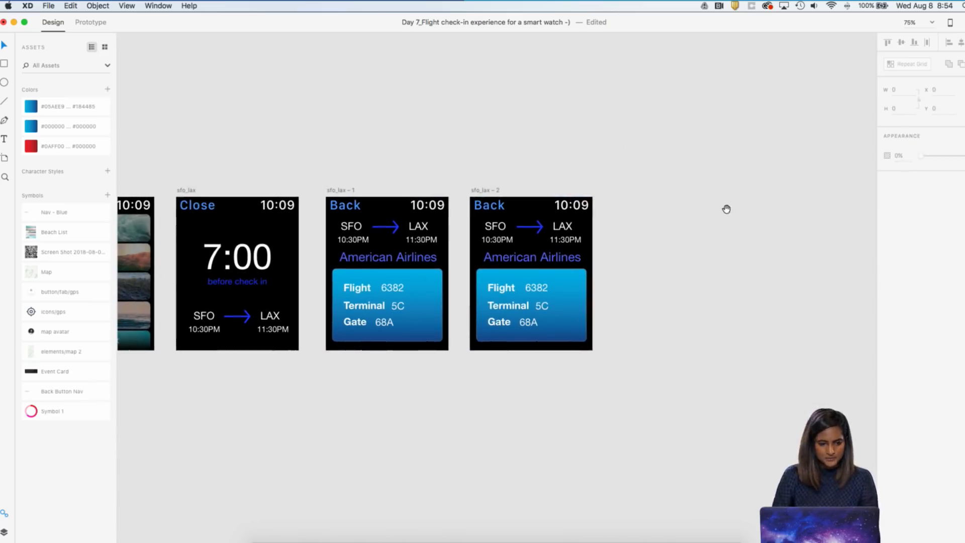
Delete the route, airline name and flight card from the duplicated artboard, keeping only Back and the time
scroll(611, 317, "right", 2)
scroll(612, 317, "up", 2)
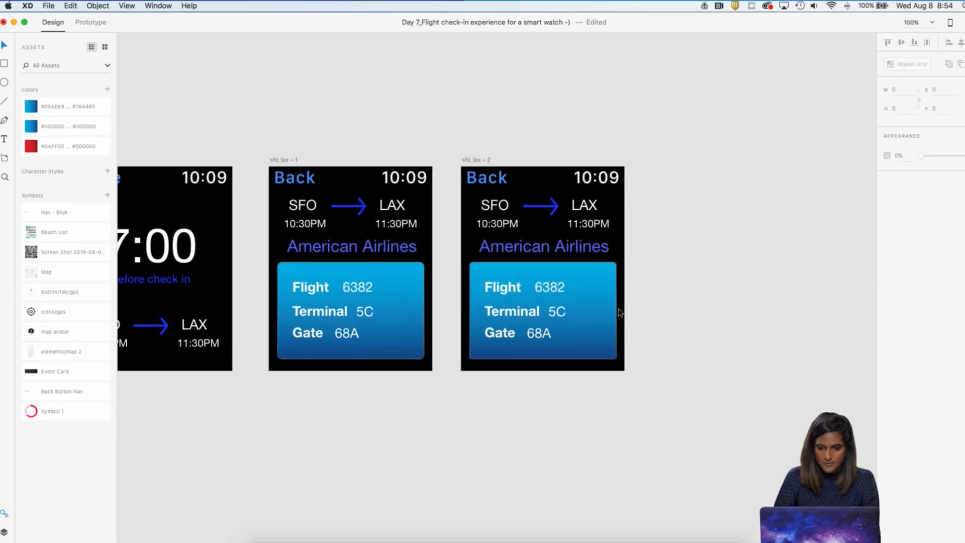
scroll(659, 285, "up", 5)
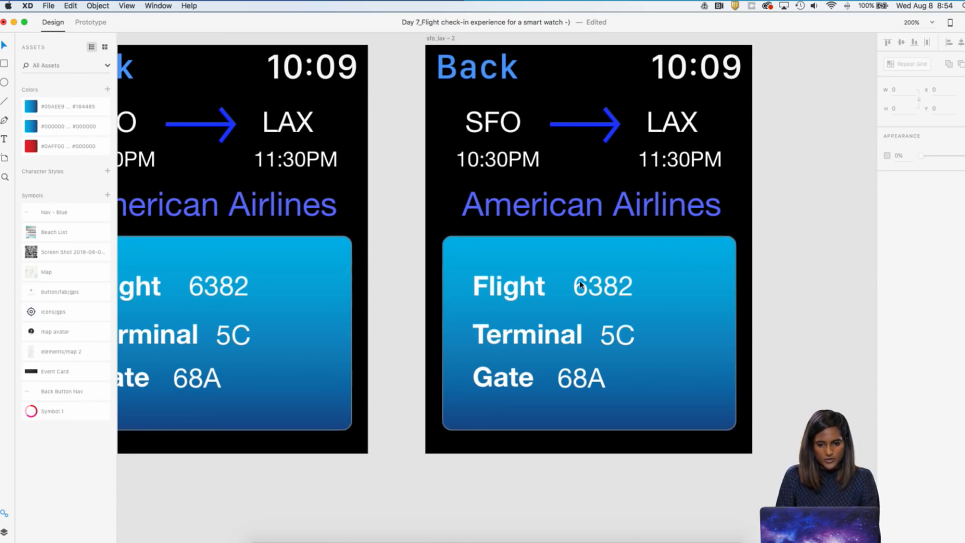
left_click_drag(757, 455, 446, 113)
key("Delete")
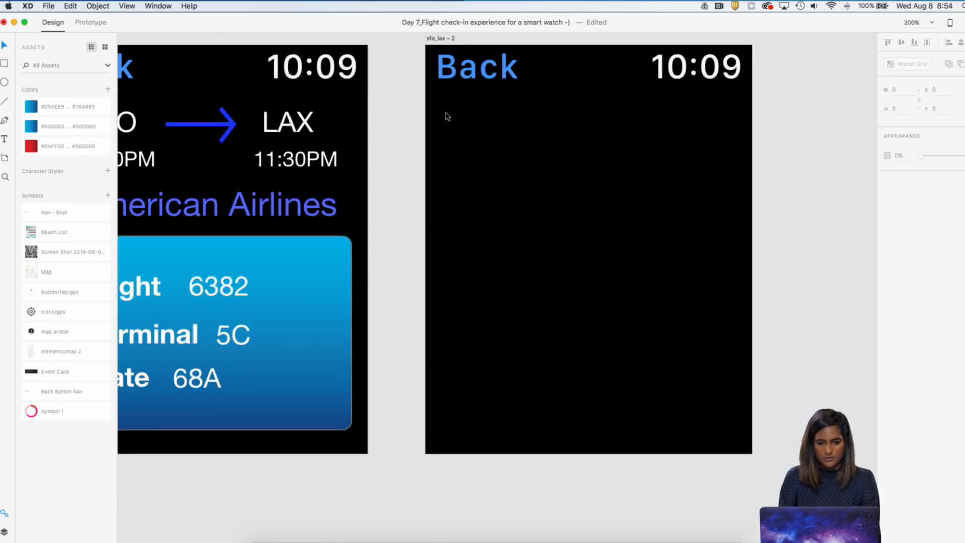
left_click(330, 283)
left_click(804, 232)
Place the QR code screenshot symbol on the emptied artboard, centred horizontally at X 30
key("super+1")
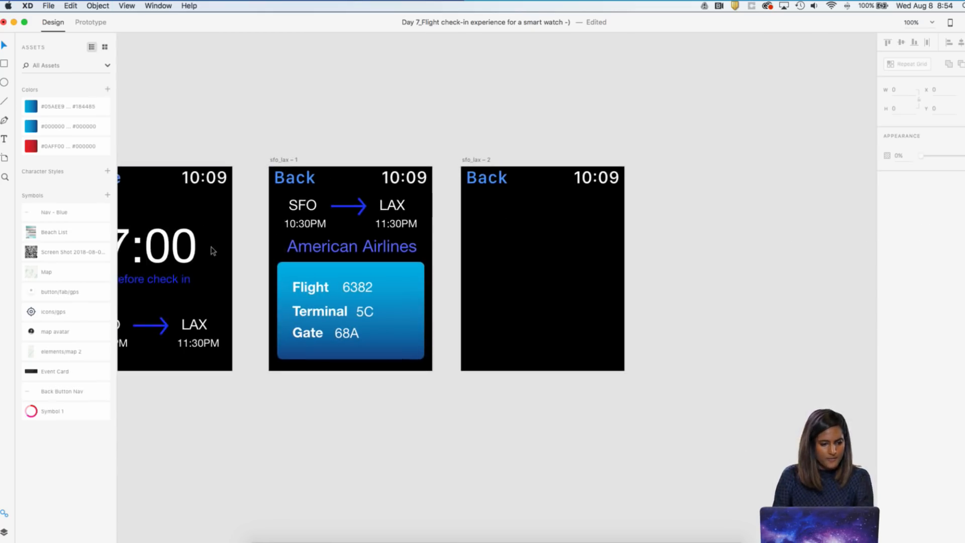
left_click_drag(50, 262, 533, 306)
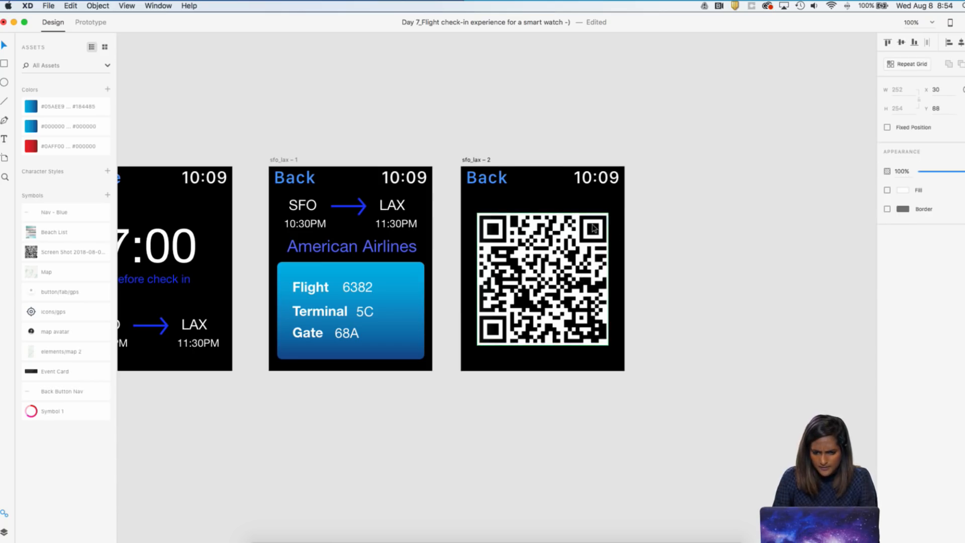
left_click(670, 211)
left_click(609, 216)
Nudge the QR code up to Y 86 and enlarge it slightly around its centre
key("super+equal")
left_click_drag(683, 155, 681, 146)
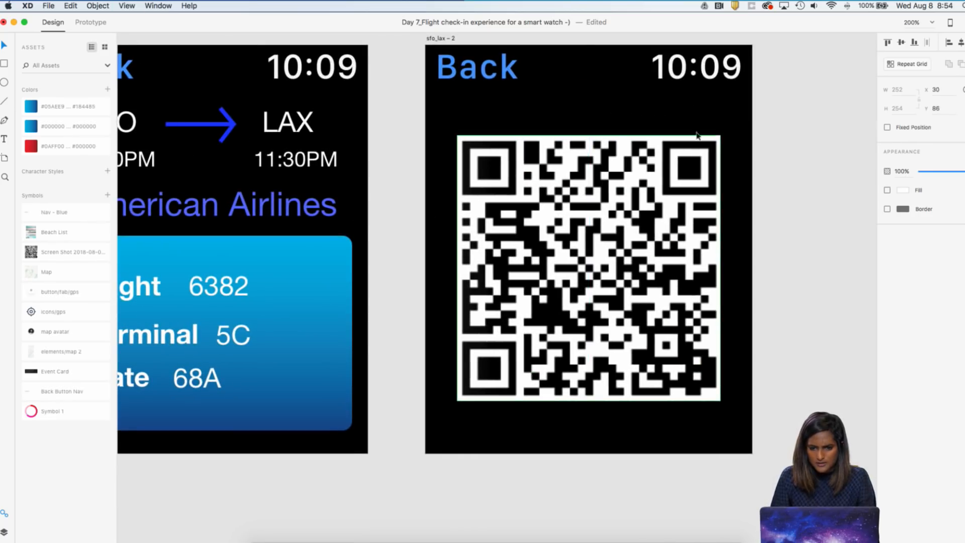
double_click(720, 138)
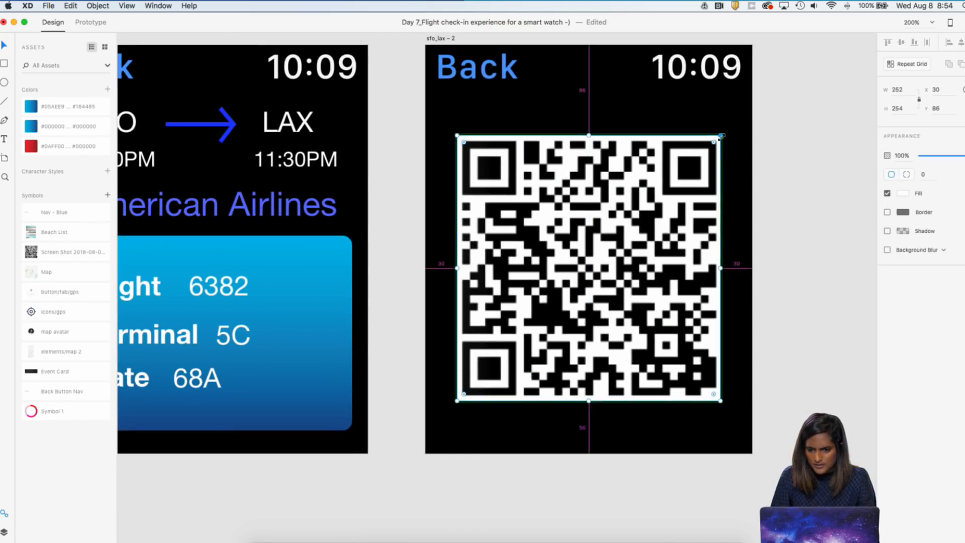
left_click_drag(722, 135, 731, 131)
left_click(789, 137)
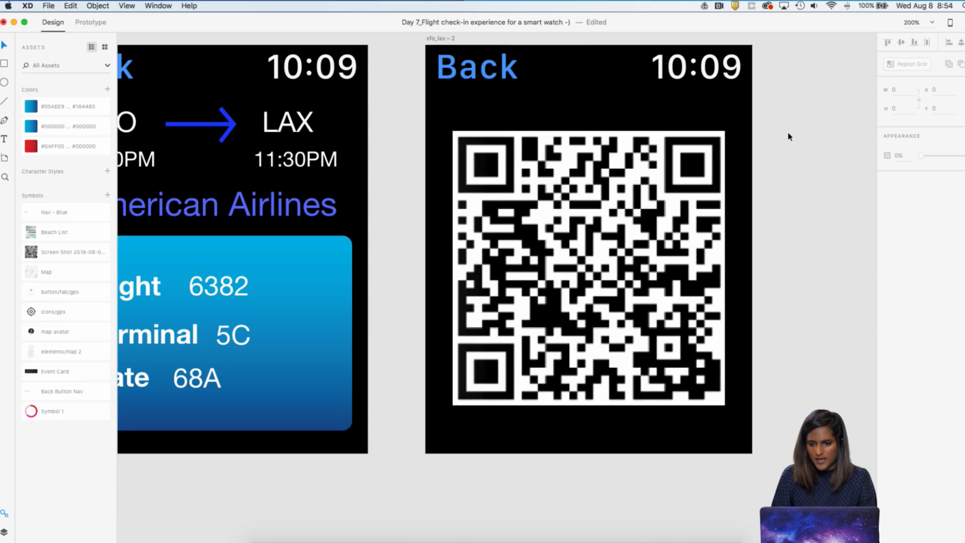
Review the whole row of watch artboards, from the Home_default screen through to the QR code screen
key("super+minus")
key("super+minus")
key("super+minus")
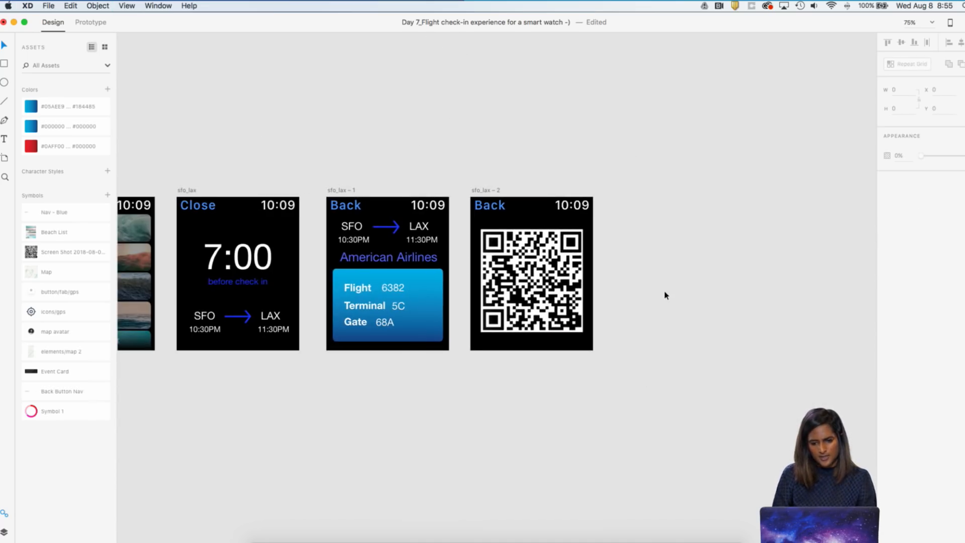
scroll(666, 296, "left", 3)
scroll(666, 296, "down", 1)
scroll(666, 296, "up", 1)
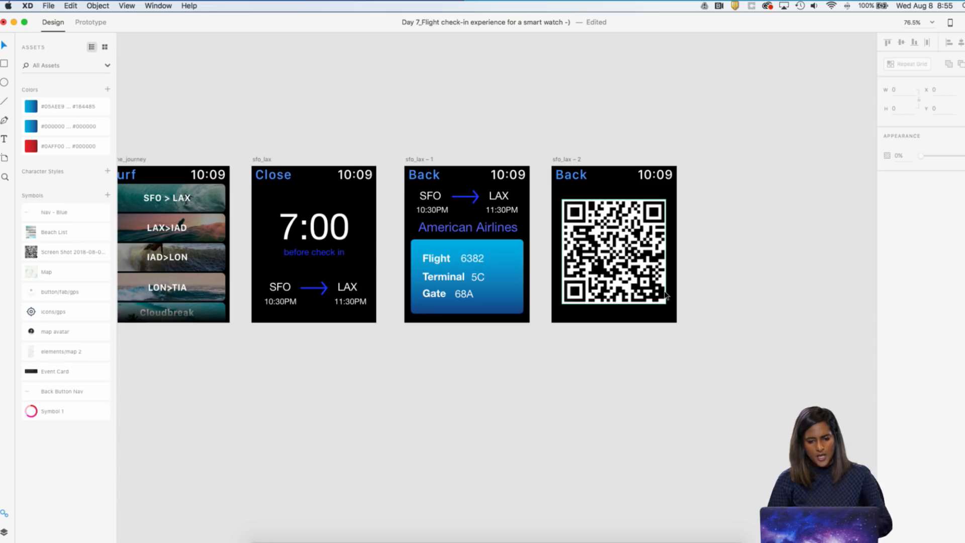
scroll(667, 295, "left", 5)
scroll(666, 296, "up", 1)
scroll(665, 291, "left", 2)
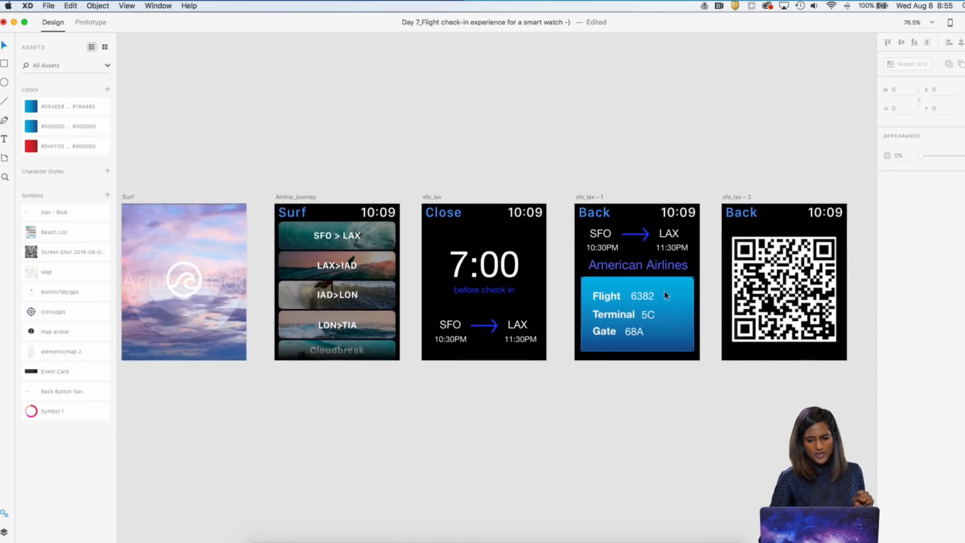
key("super+minus")
scroll(666, 296, "left", 3)
scroll(666, 295, "down", 1)
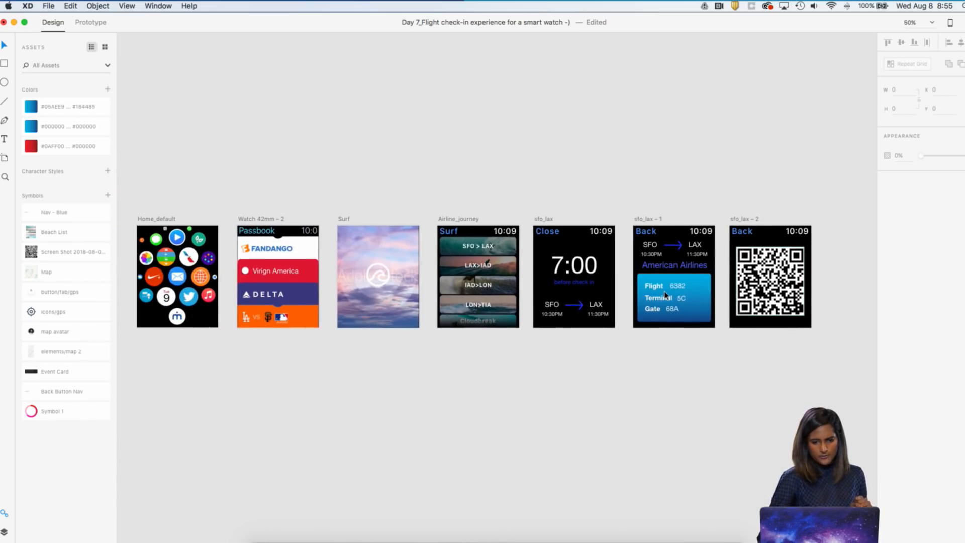